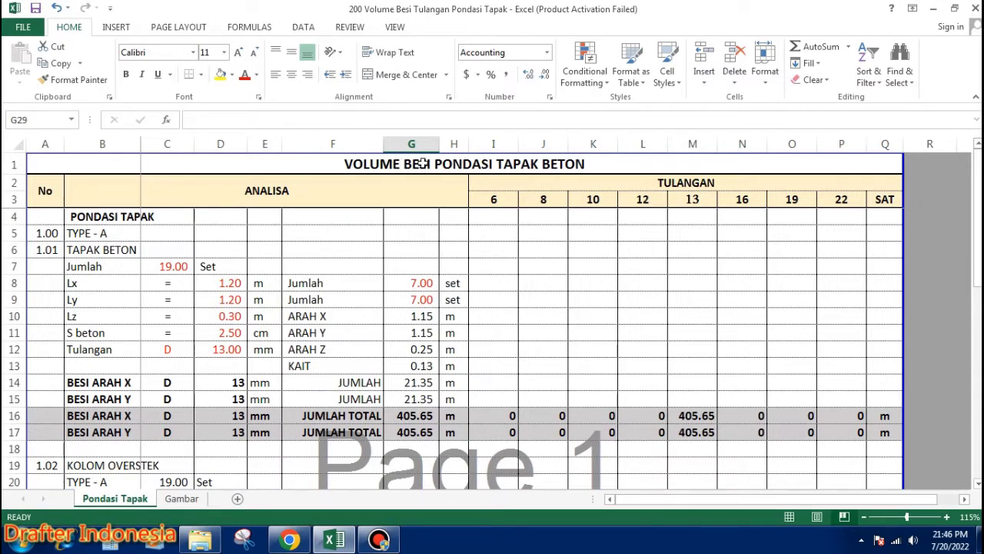
Step: Review the VOLUME BESI PONDASI TAPAK BETON title and the ANALISA and TULANGAN headers
{"action": "left_click", "coordinate": [602, 161]}
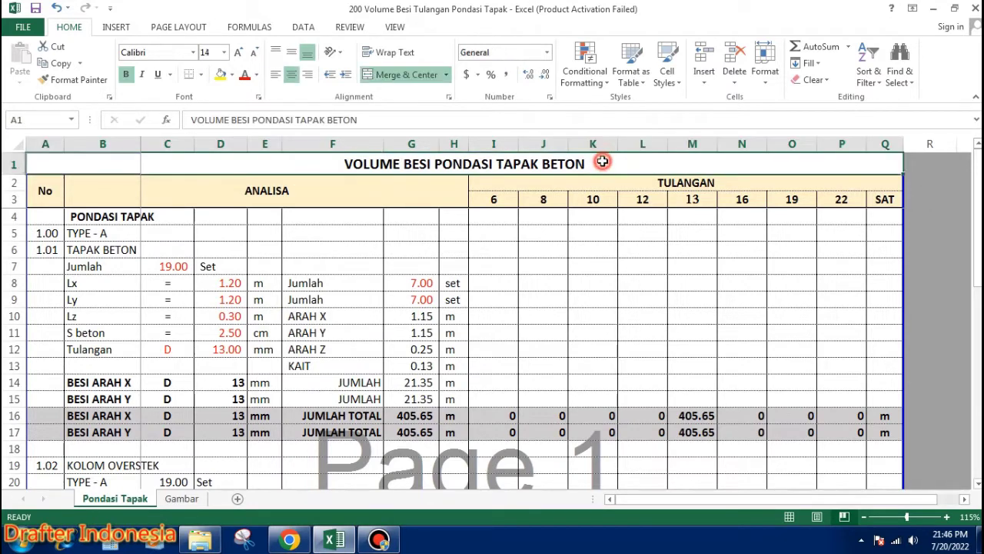
{"action": "left_click", "coordinate": [43, 197]}
{"action": "left_click", "coordinate": [292, 198]}
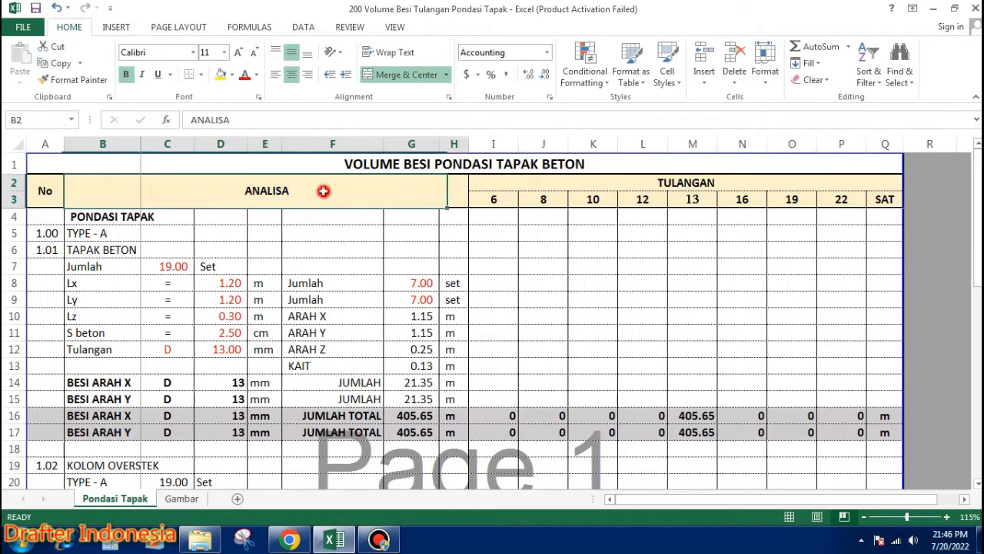
{"action": "left_click", "coordinate": [735, 185]}
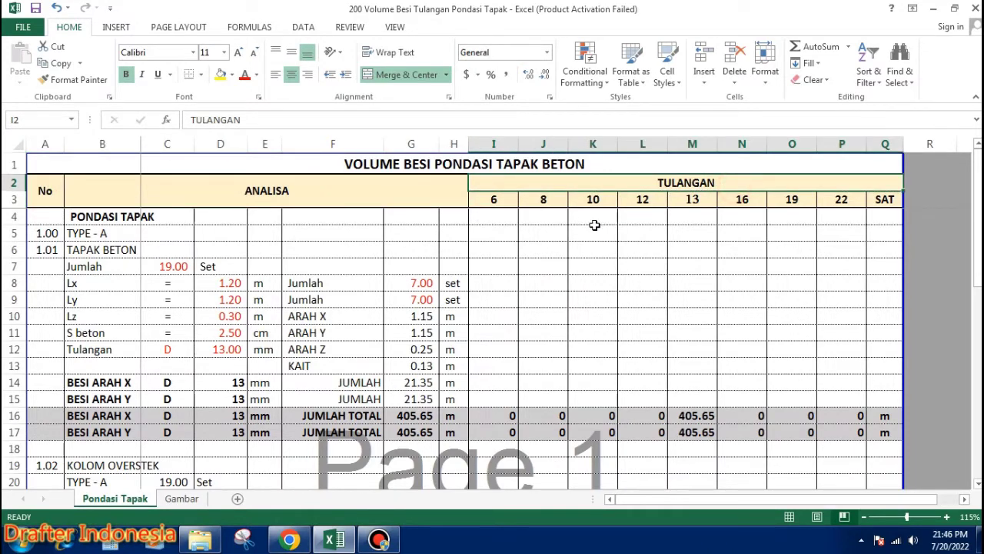
Step: Step through the bar diameter headings from 6 to 22, ending on 13
{"action": "left_click", "coordinate": [495, 200]}
{"action": "type", "text": "6"}
{"action": "left_click", "coordinate": [557, 201]}
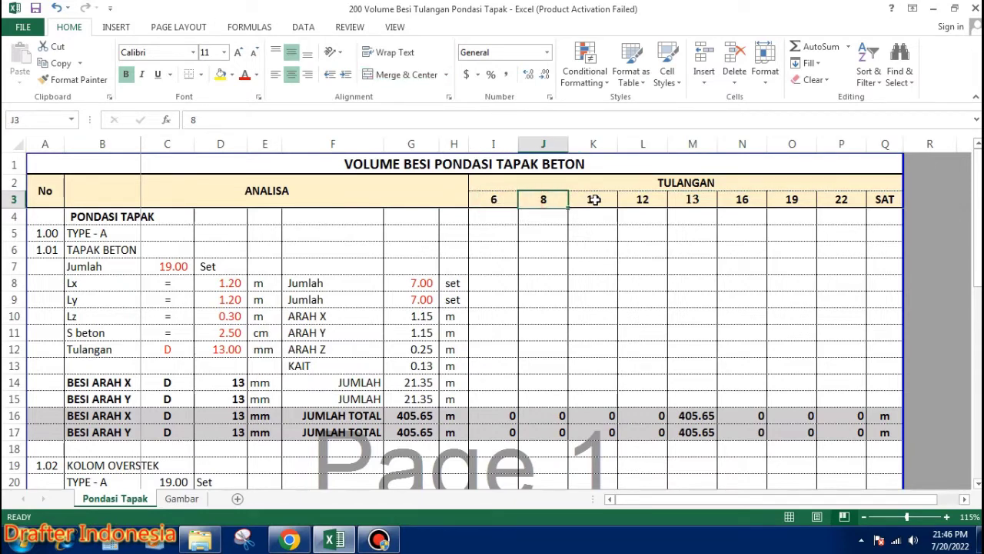
{"action": "left_click", "coordinate": [594, 200]}
{"action": "left_click", "coordinate": [650, 198]}
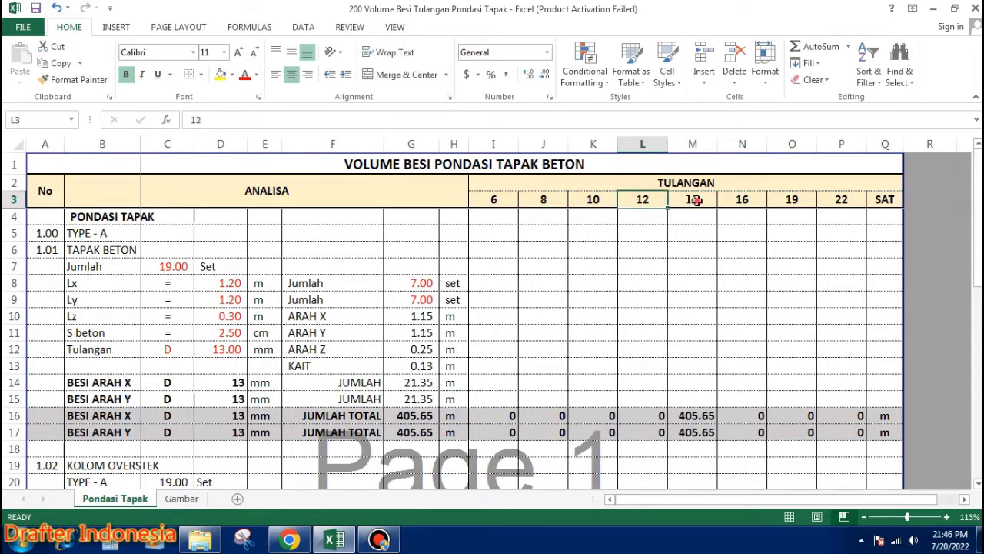
{"action": "left_click", "coordinate": [696, 200]}
{"action": "left_click", "coordinate": [740, 199]}
{"action": "left_click", "coordinate": [796, 200]}
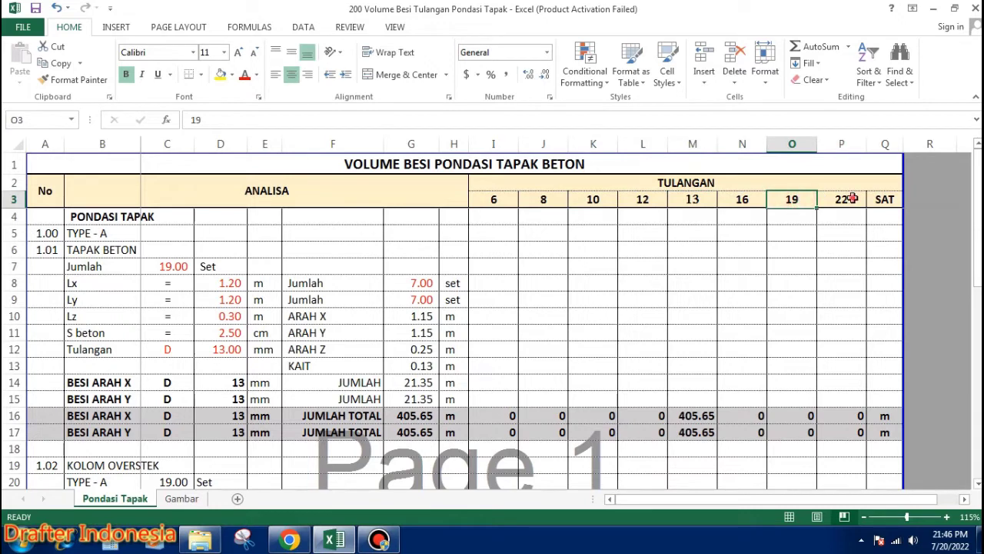
{"action": "left_click", "coordinate": [852, 198]}
{"action": "left_click", "coordinate": [689, 199]}
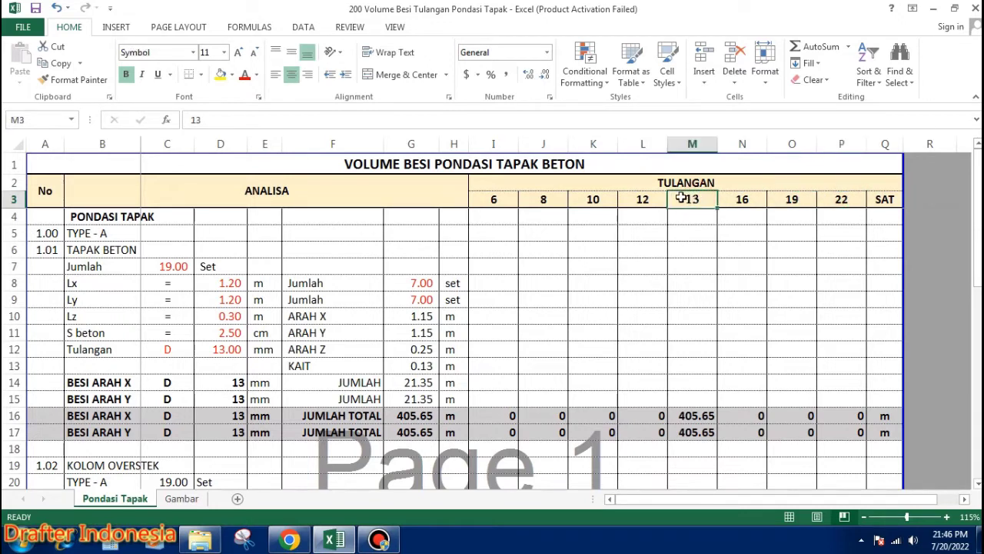
Step: Keep the heading font as Calibri in the font list
{"action": "left_click", "coordinate": [194, 54]}
{"action": "scroll", "coordinate": [298, 96], "scroll_direction": "up", "scroll_amount": 5}
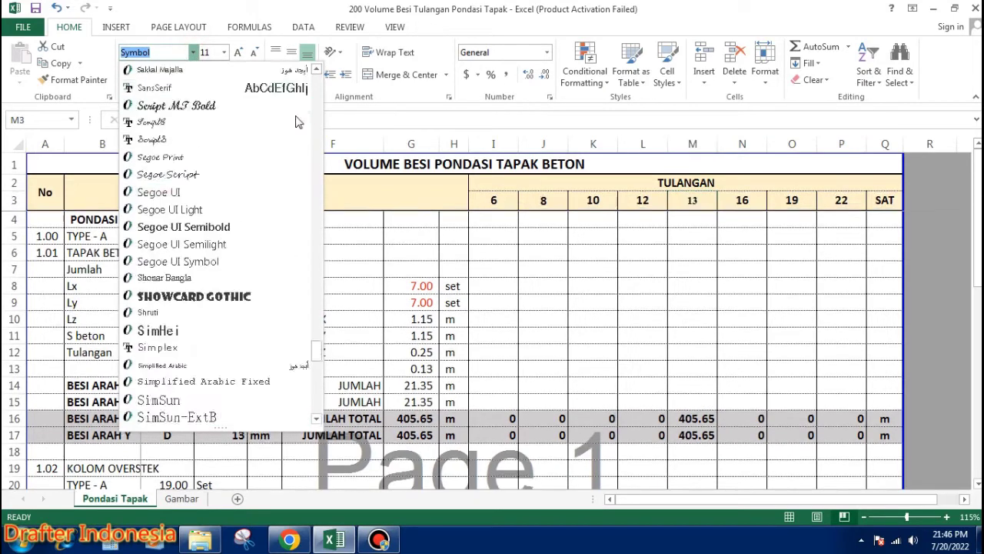
{"action": "scroll", "coordinate": [298, 96], "scroll_direction": "up", "scroll_amount": 10}
{"action": "scroll", "coordinate": [298, 96], "scroll_direction": "up", "scroll_amount": 5}
{"action": "left_click_drag", "start_coordinate": [318, 269], "coordinate": [316, 82]}
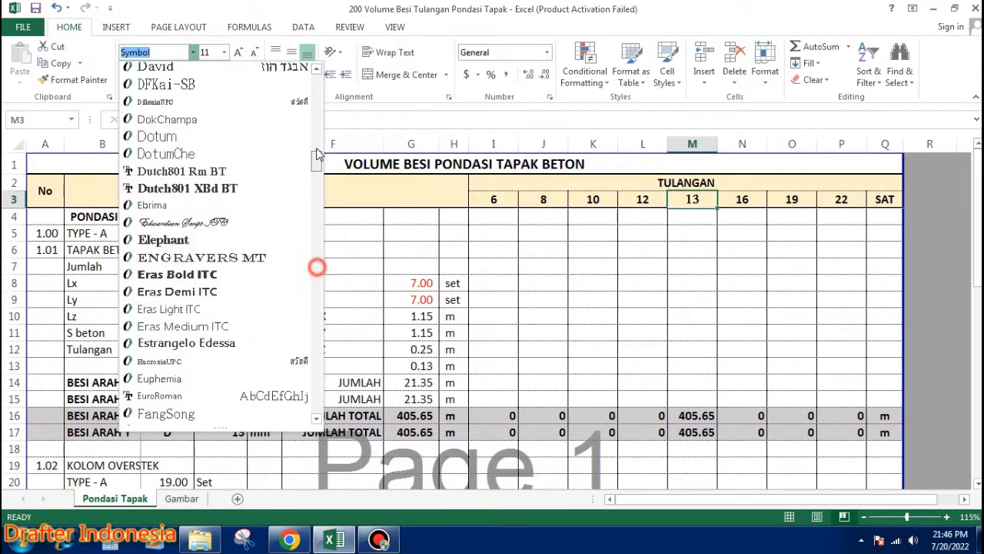
{"action": "left_click", "coordinate": [217, 108]}
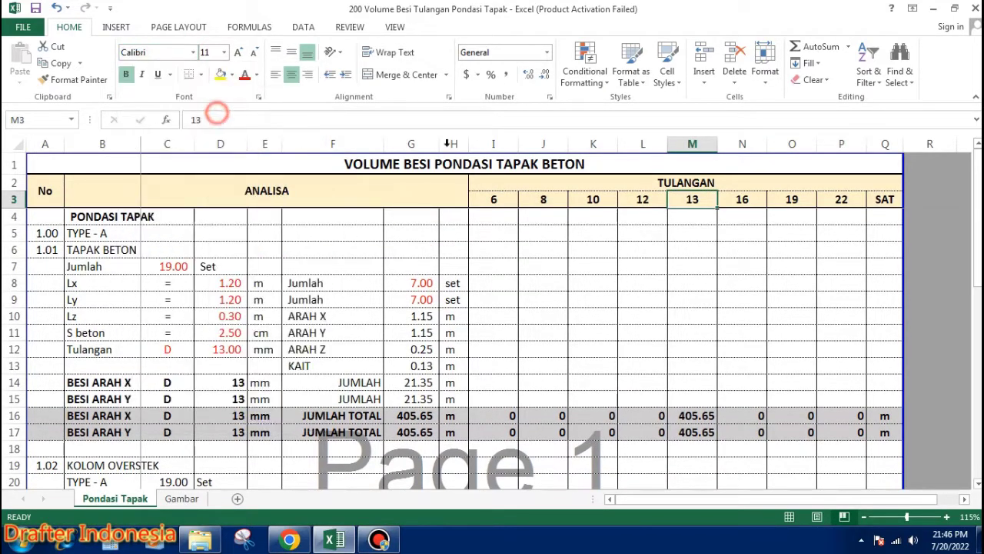
{"action": "left_click", "coordinate": [820, 302]}
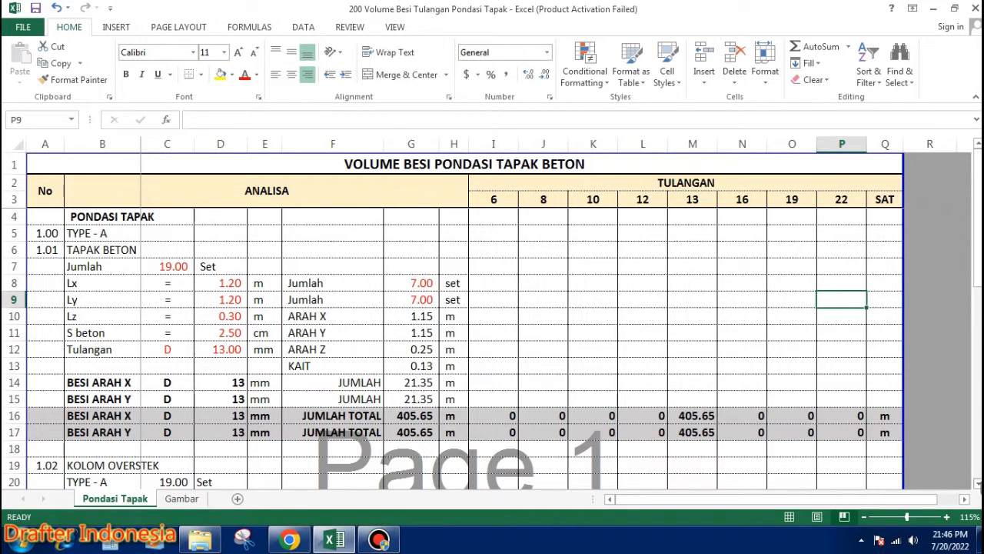
Step: Change the footing count from 19 to 5 sets
{"action": "scroll", "coordinate": [492, 323], "scroll_direction": "down", "scroll_amount": 1}
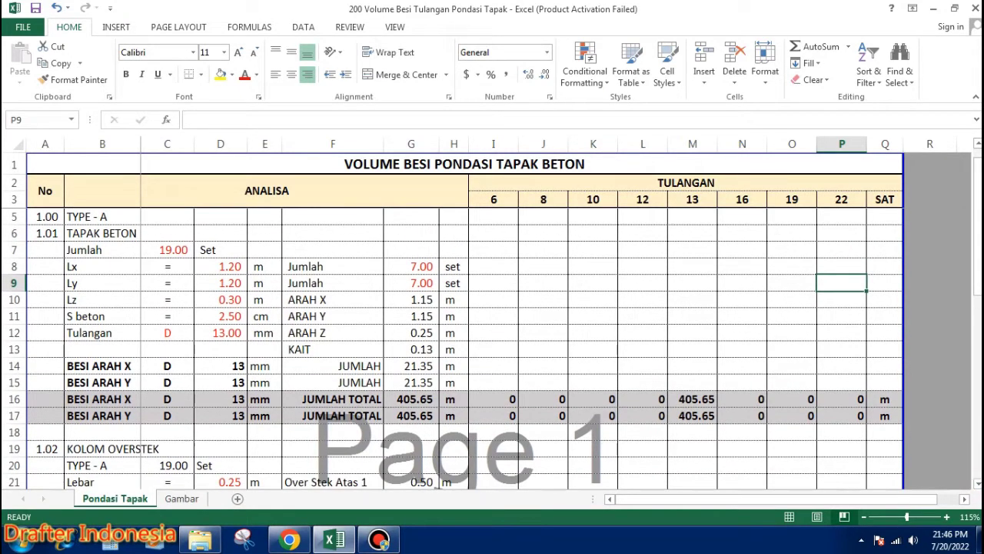
{"action": "scroll", "coordinate": [435, 319], "scroll_direction": "up", "scroll_amount": 1}
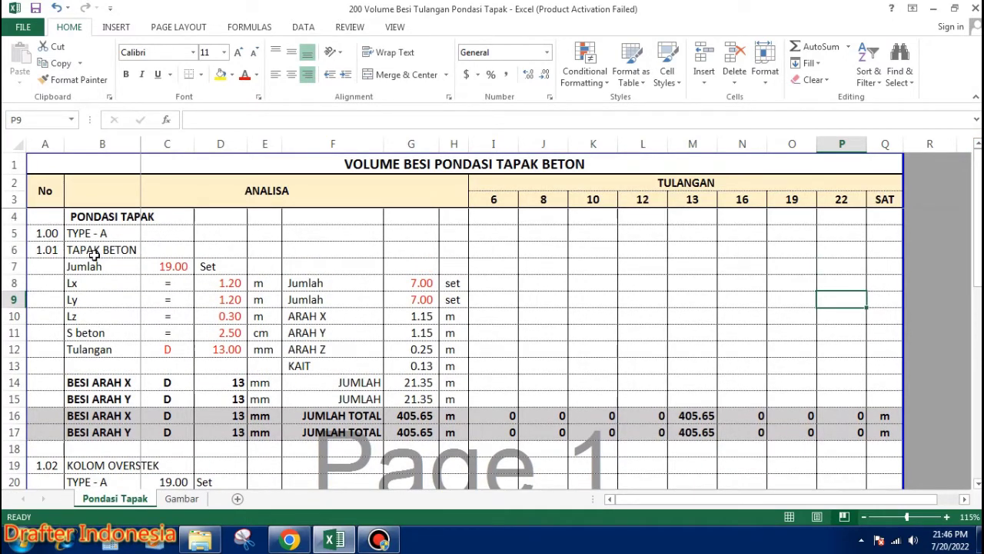
{"action": "left_click", "coordinate": [174, 267]}
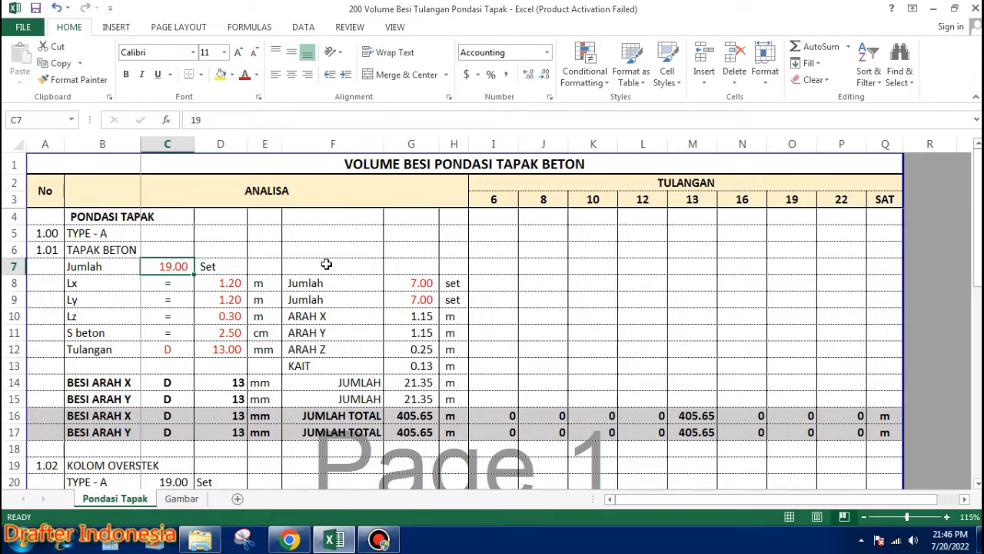
{"action": "type", "text": "5"}
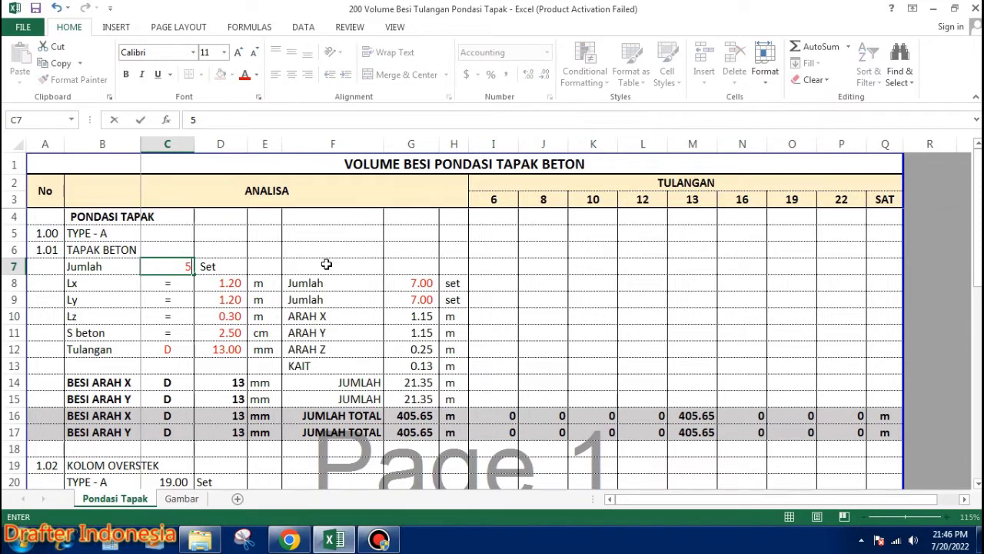
{"action": "key", "text": "Return"}
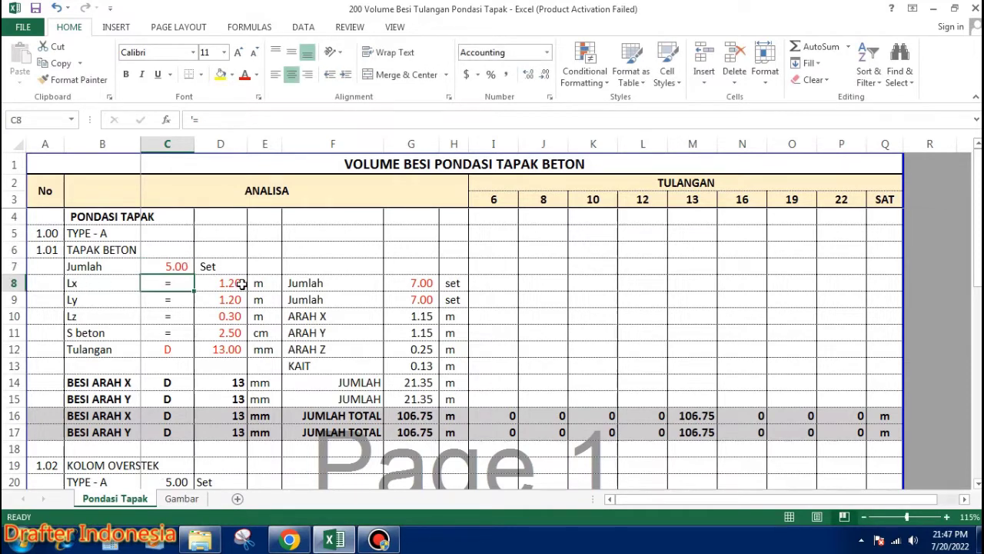
Step: After checking the Gambar drawing, set Lx to 1.00 m and Ly to 0.60 m
{"action": "left_click", "coordinate": [194, 500]}
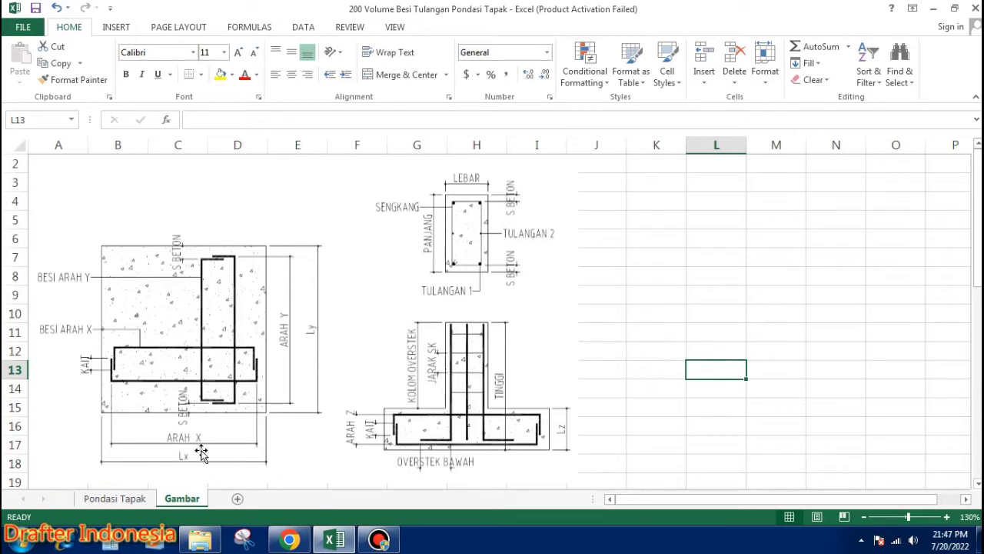
{"action": "left_click", "coordinate": [115, 498]}
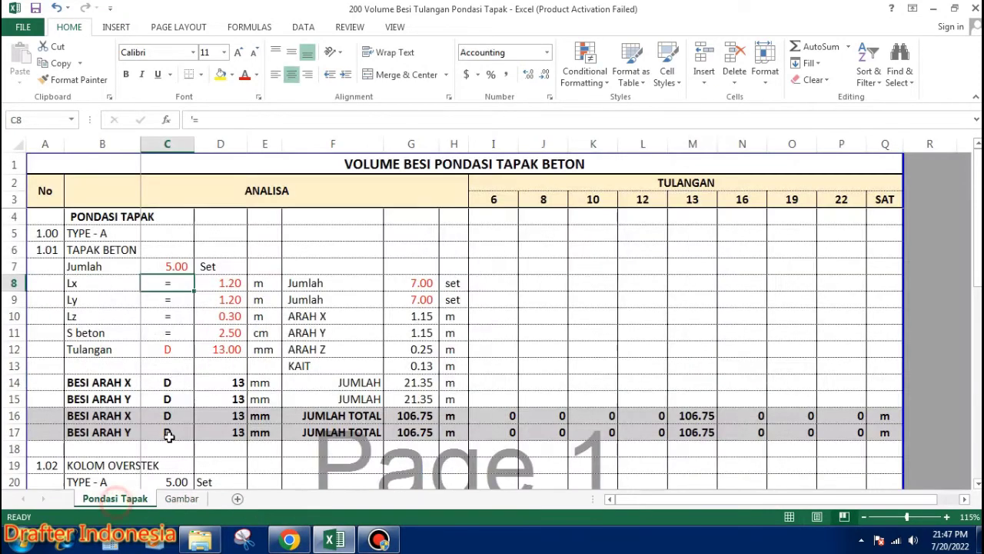
{"action": "left_click", "coordinate": [229, 283]}
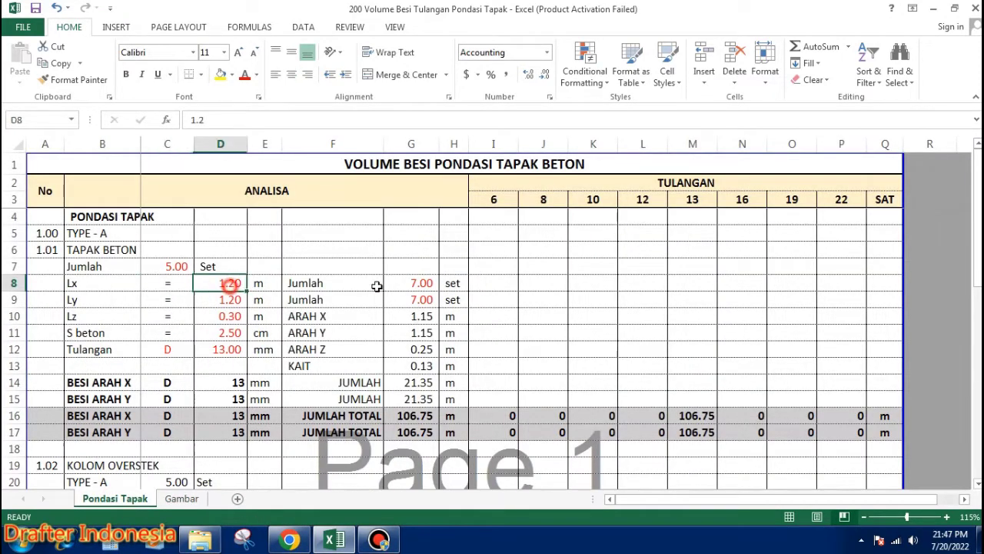
{"action": "type", "text": "1"}
{"action": "key", "text": "Return"}
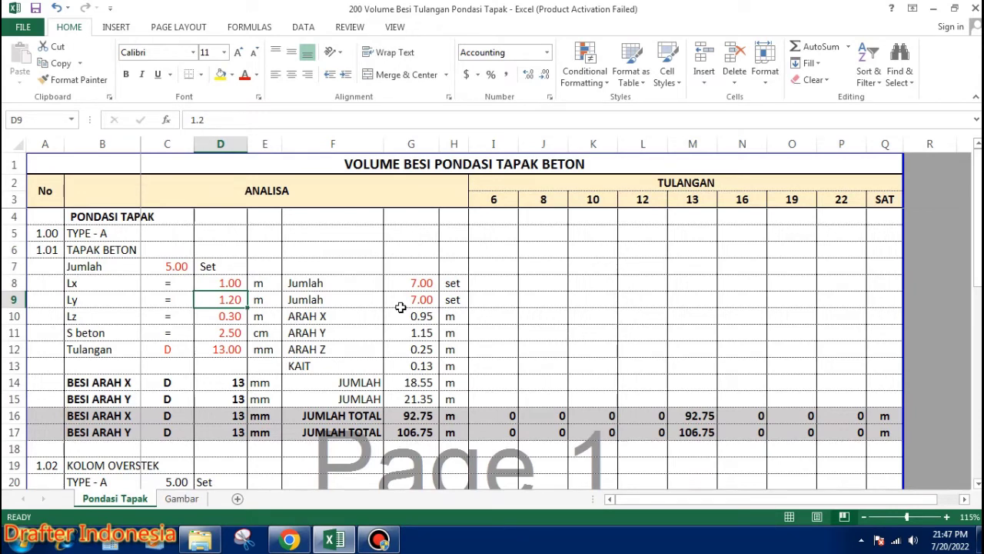
{"action": "type", "text": "0.6"}
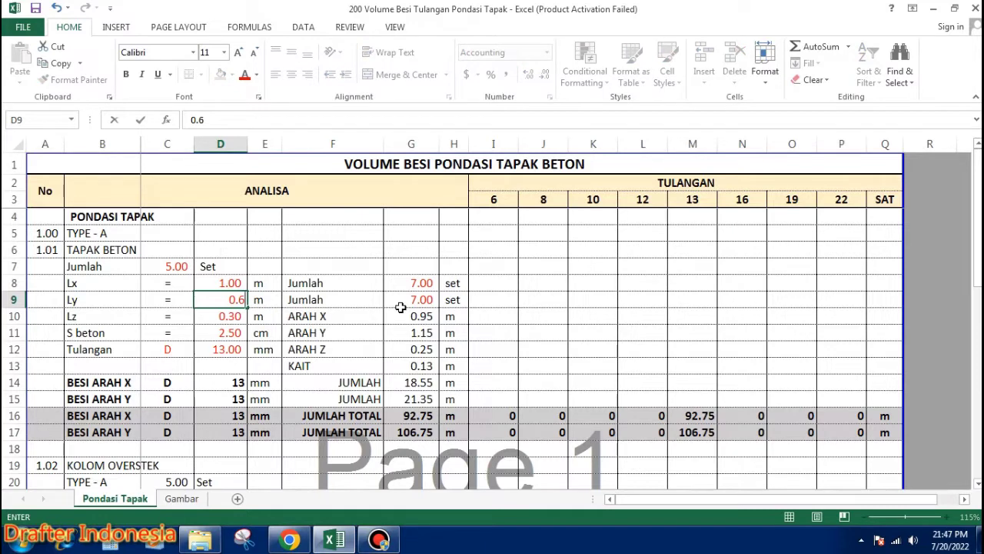
{"action": "key", "text": "Return"}
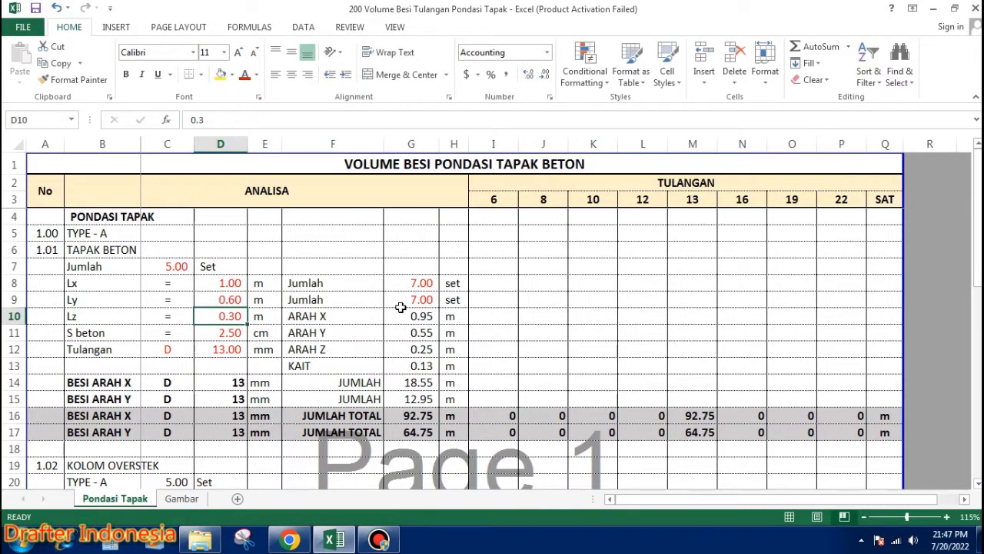
Step: Try Ly at 1.00 m, revert it to 0.60 m, and view the Gambar drawing
{"action": "key", "text": "Up"}
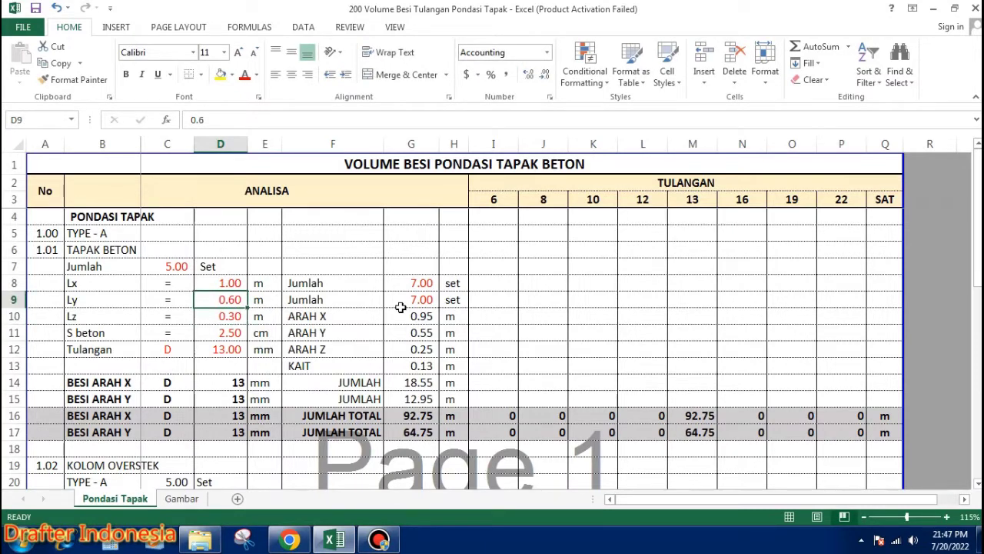
{"action": "type", "text": "1"}
{"action": "key", "text": "Return"}
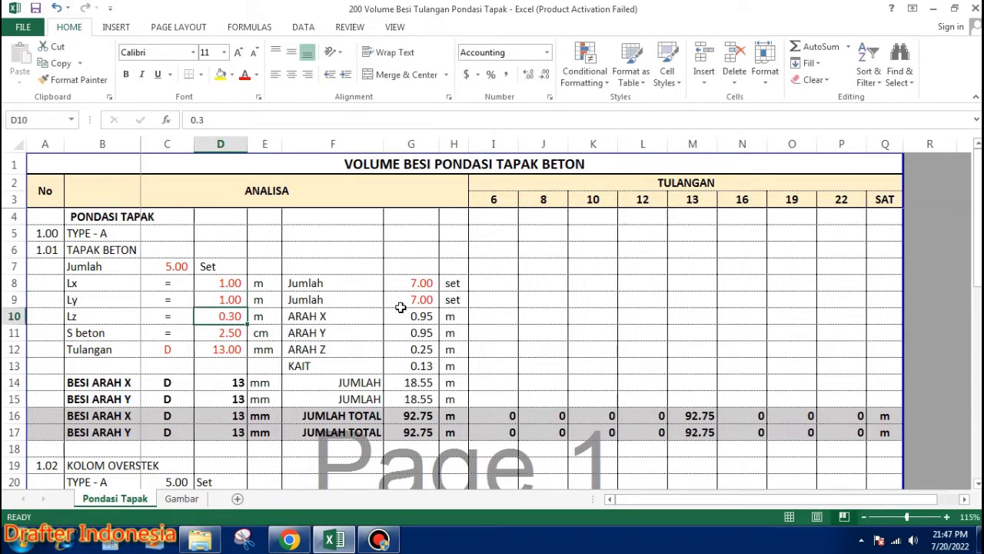
{"action": "key", "text": "Up"}
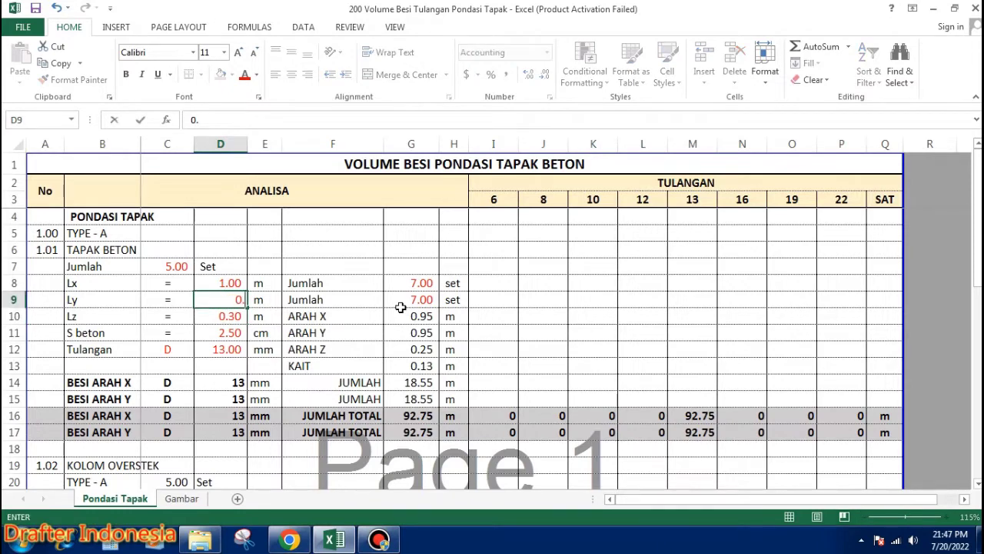
{"action": "type", "text": "0.6"}
{"action": "key", "text": "Return"}
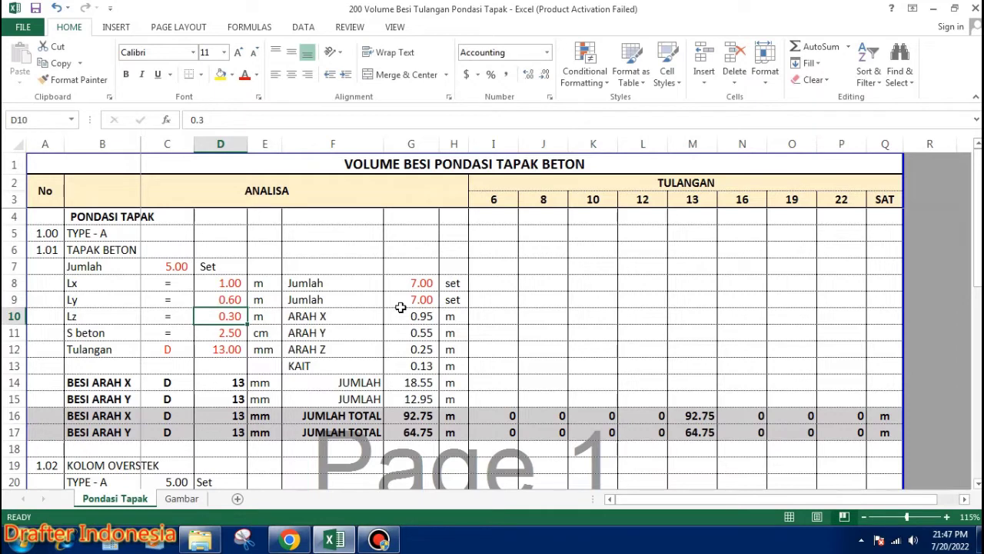
{"action": "left_click", "coordinate": [184, 498]}
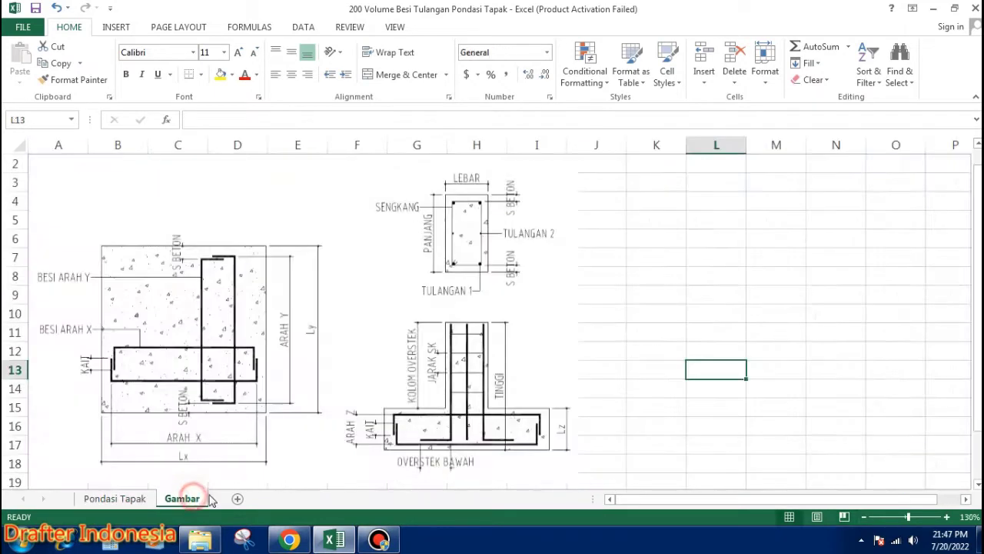
Step: Set Lx to 0.60 m and Ly to 1.00 m
{"action": "left_click", "coordinate": [116, 499]}
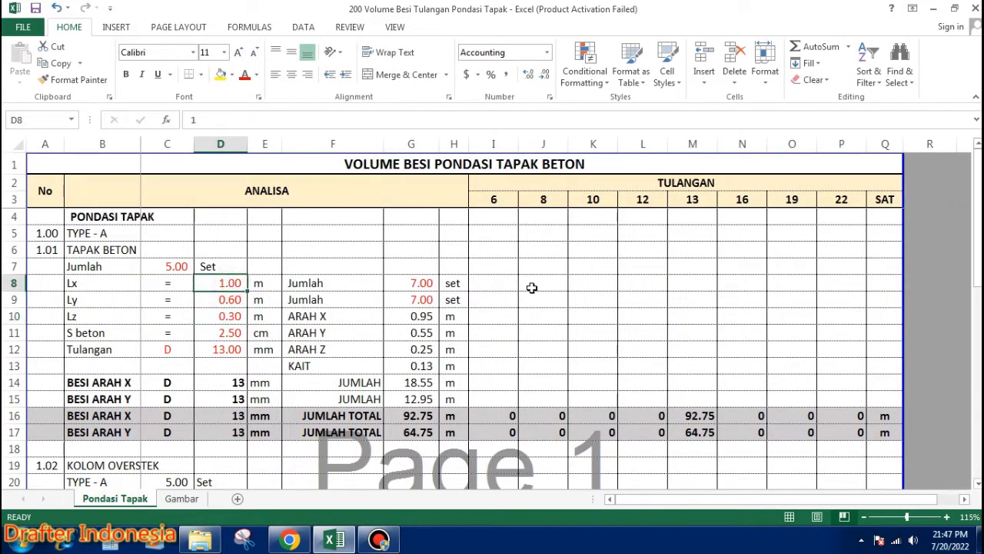
{"action": "type", "text": "0.6"}
{"action": "key", "text": "Return"}
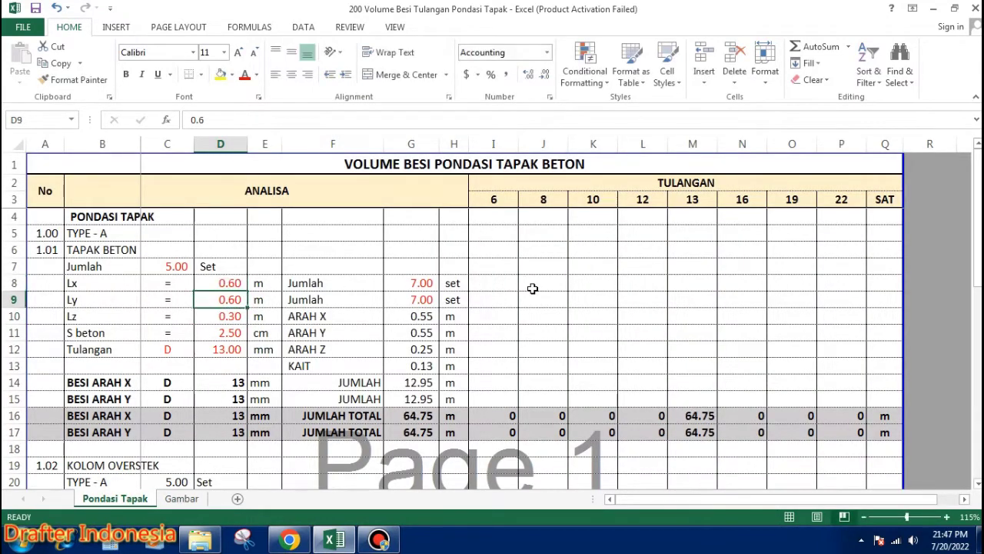
{"action": "type", "text": "1"}
{"action": "key", "text": "Return"}
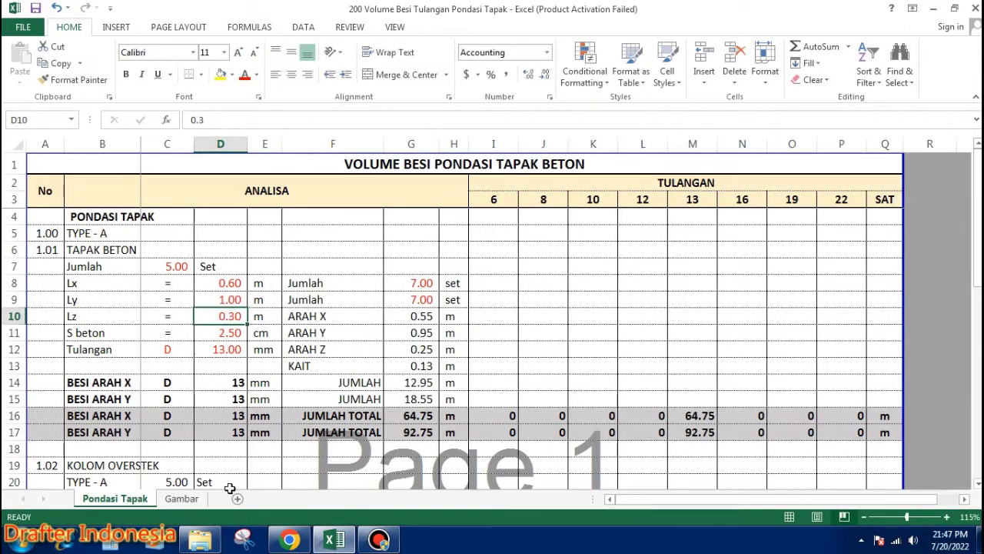
Step: Compare the Gambar footing drawing twice, ending back on the Pondasi Tapak table
{"action": "left_click", "coordinate": [196, 501]}
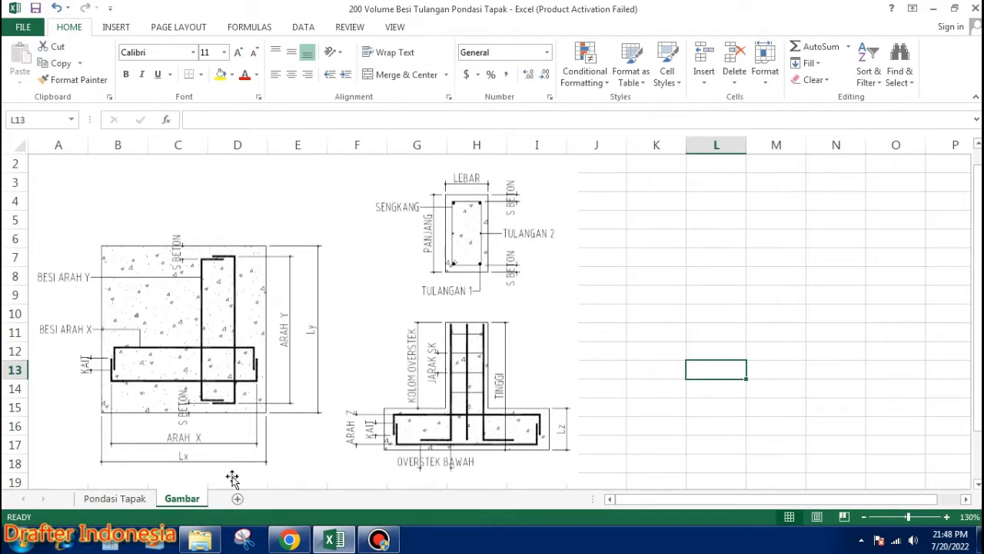
{"action": "left_click", "coordinate": [116, 498]}
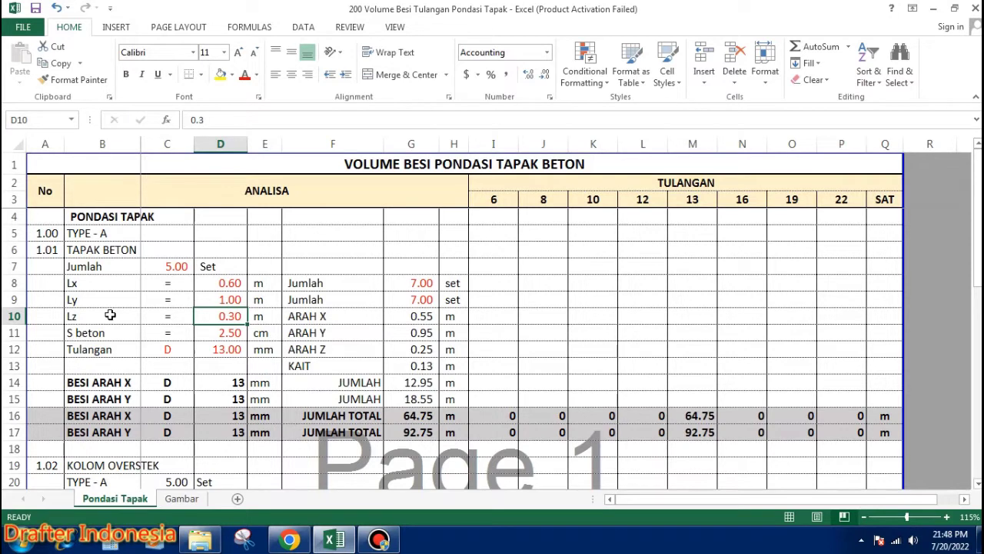
{"action": "left_click", "coordinate": [182, 498]}
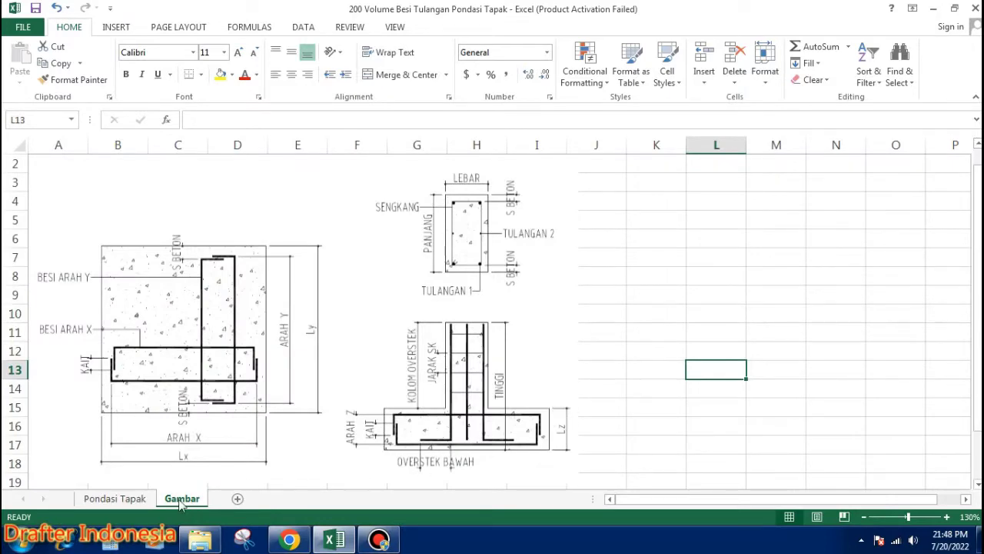
{"action": "left_click", "coordinate": [137, 498]}
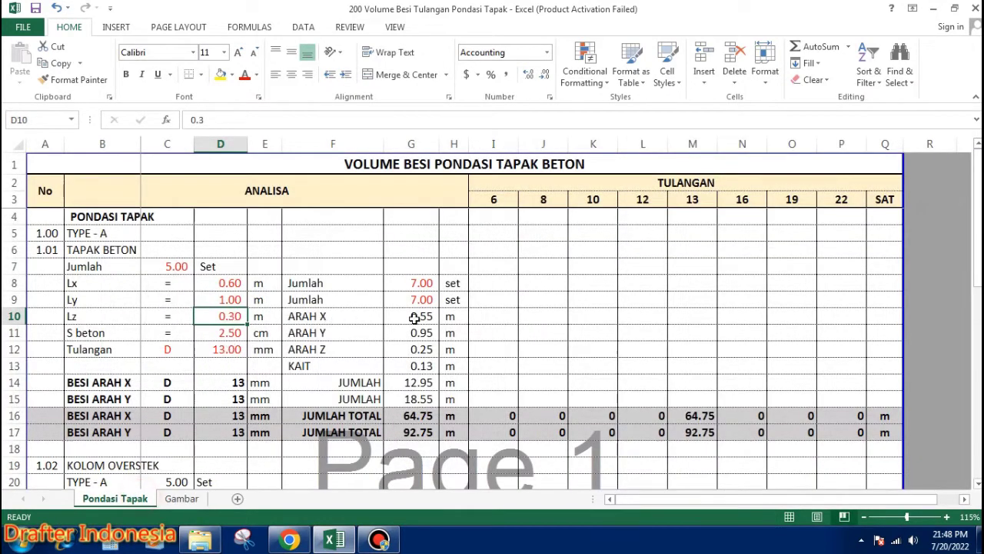
Step: Set Lz to 0.20 m and S beton to 2.50
{"action": "type", "text": "0."}
{"action": "key", "text": "Return"}
{"action": "type", "text": "."}
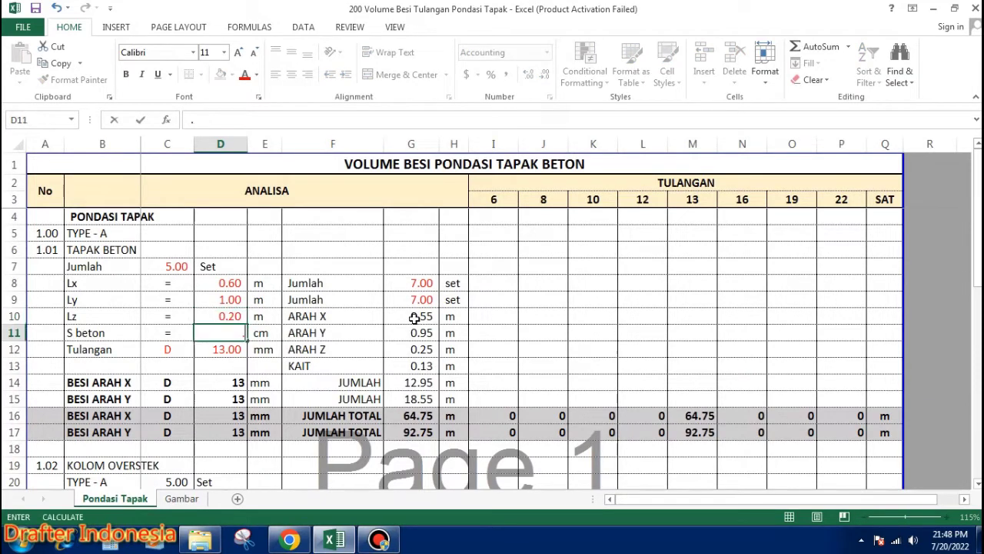
{"action": "type", "text": "2.5"}
{"action": "key", "text": "ctrl+Return"}
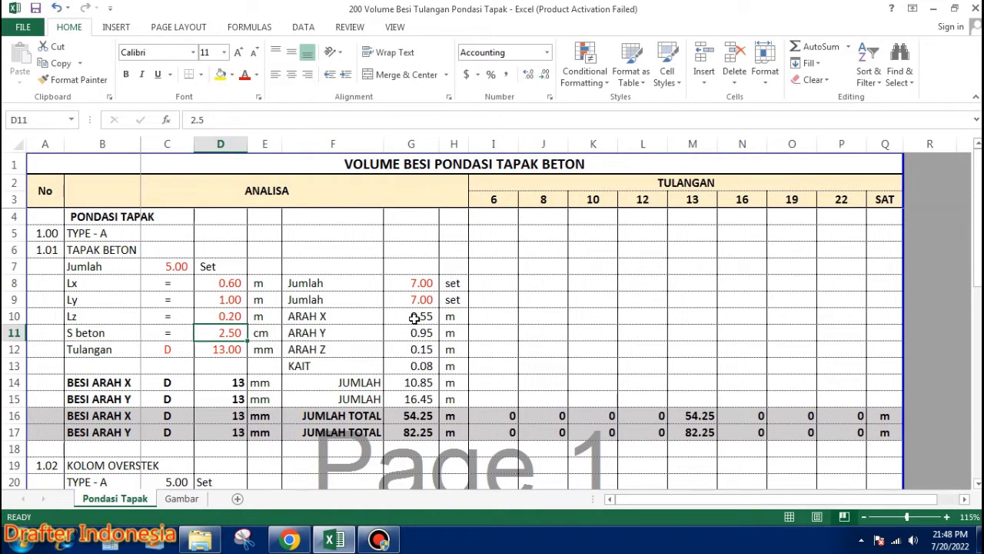
Step: Check the Gambar drawing, then re-confirm S beton at 2.5 on Pondasi Tapak
{"action": "left_click", "coordinate": [178, 498]}
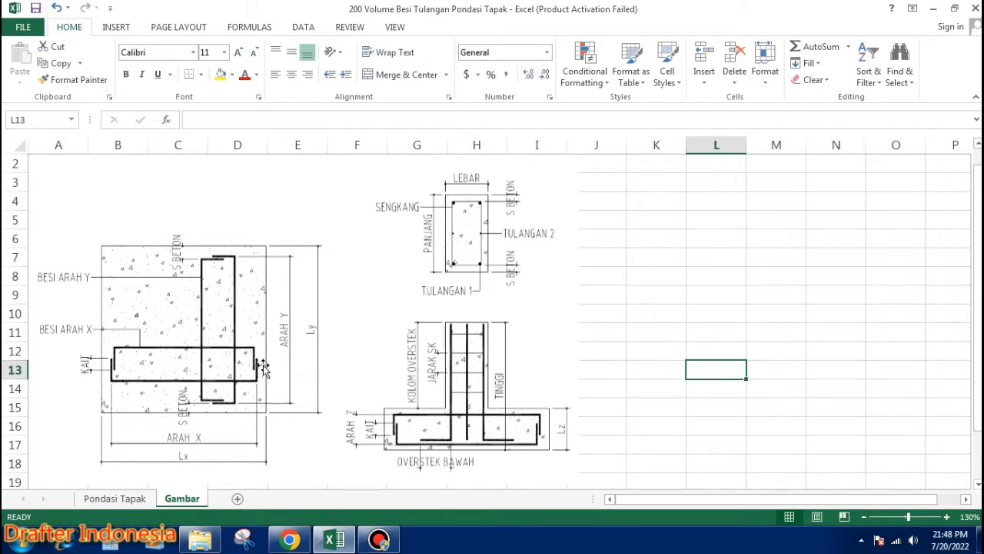
{"action": "left_click", "coordinate": [336, 541]}
{"action": "left_click", "coordinate": [336, 540]}
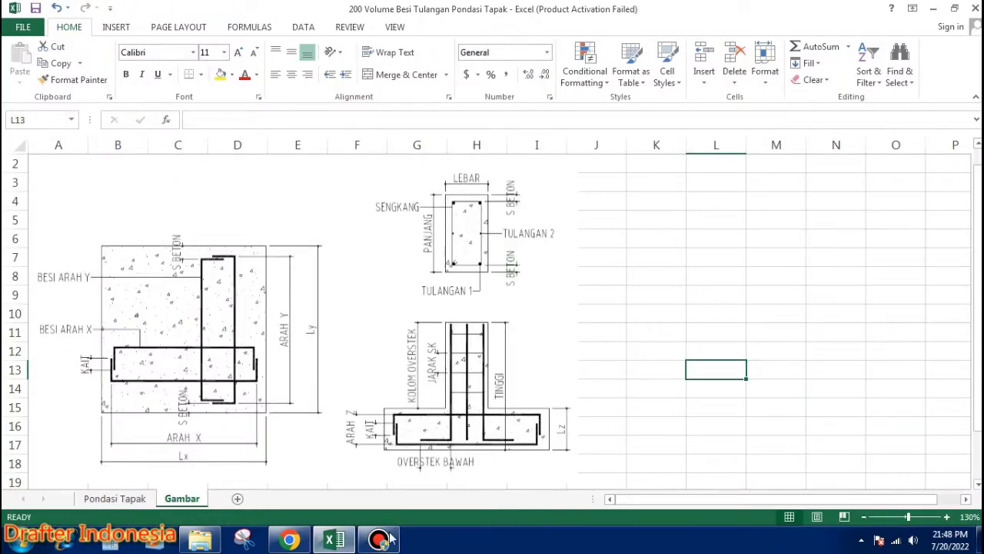
{"action": "left_click", "coordinate": [110, 500]}
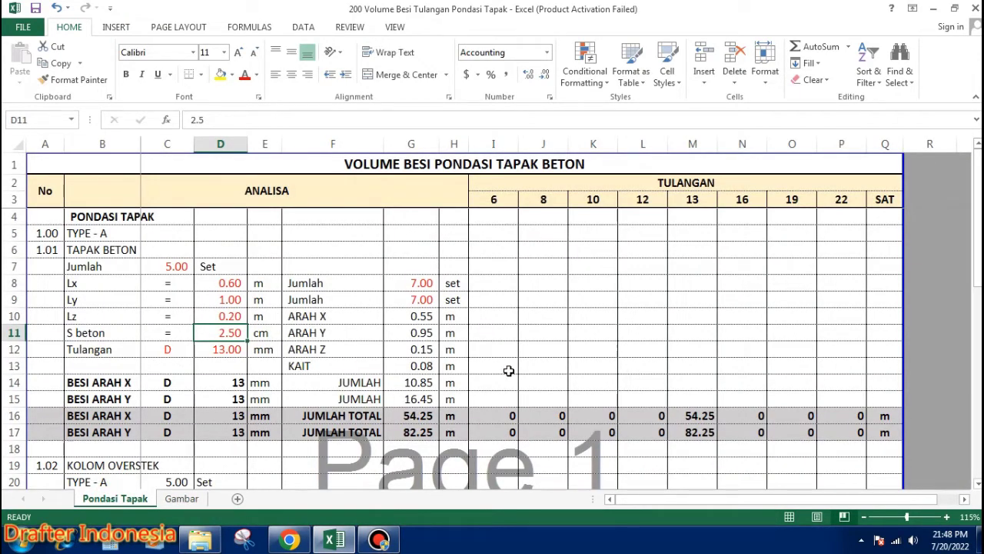
{"action": "type", "text": "2."}
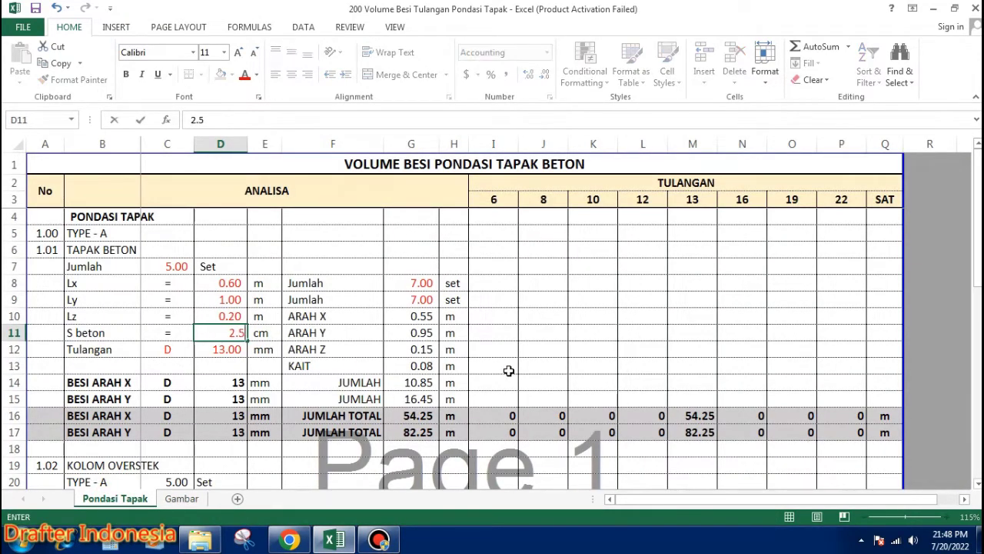
{"action": "key", "text": "Return"}
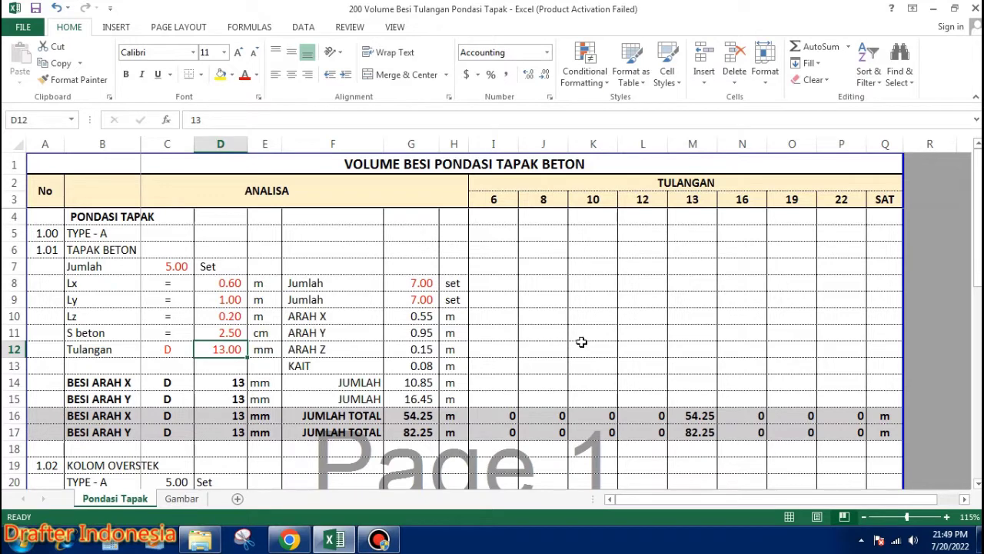
Step: Set the Tulangan diameter in D12 to 10 mm, after briefly trying bar type O and restoring D
{"action": "left_click", "coordinate": [176, 351]}
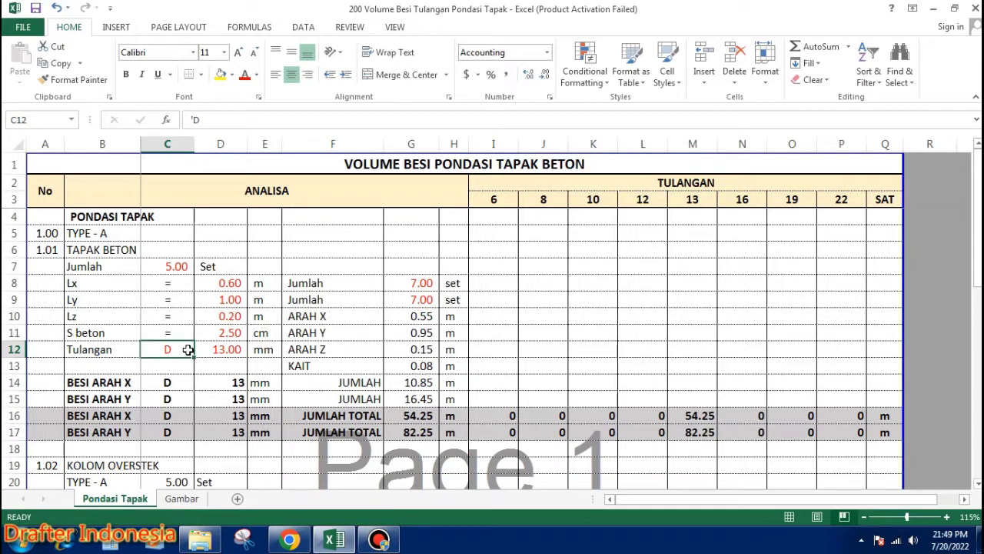
{"action": "type", "text": "O"}
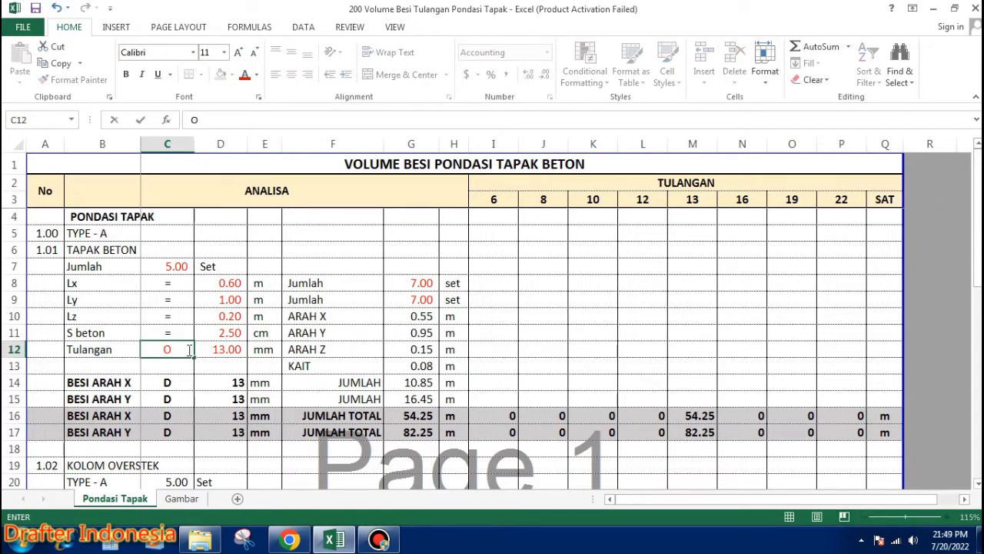
{"action": "key", "text": "Return"}
{"action": "left_click", "coordinate": [188, 350]}
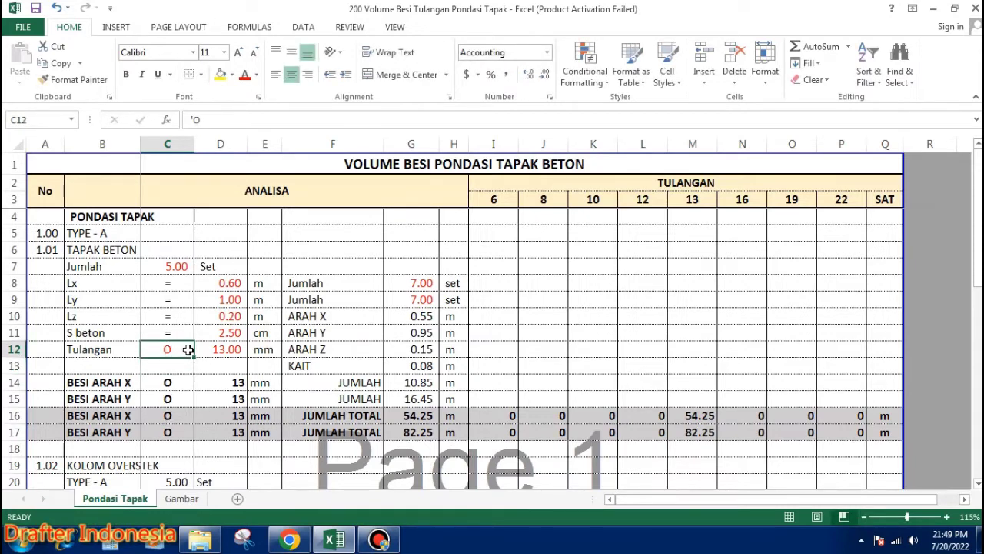
{"action": "type", "text": "D"}
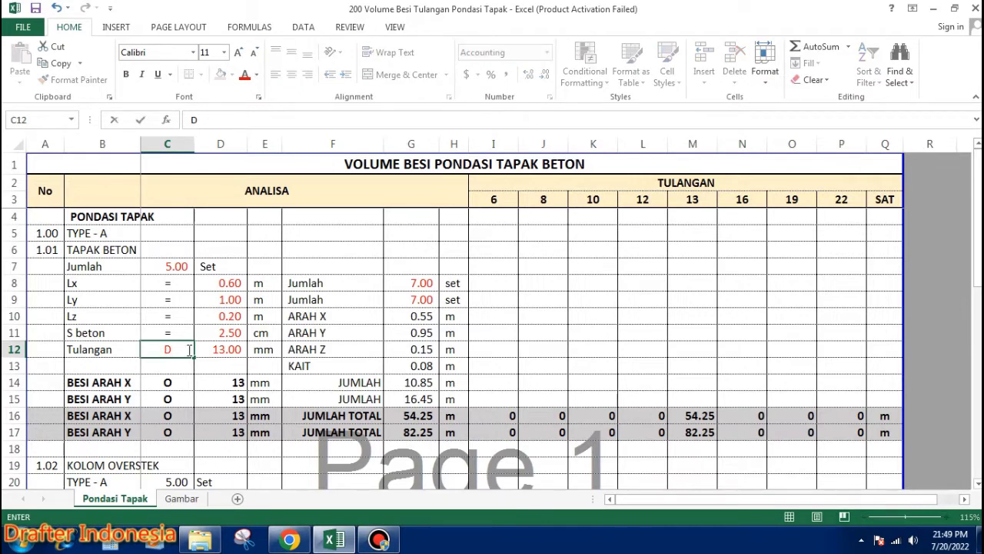
{"action": "key", "text": "Return"}
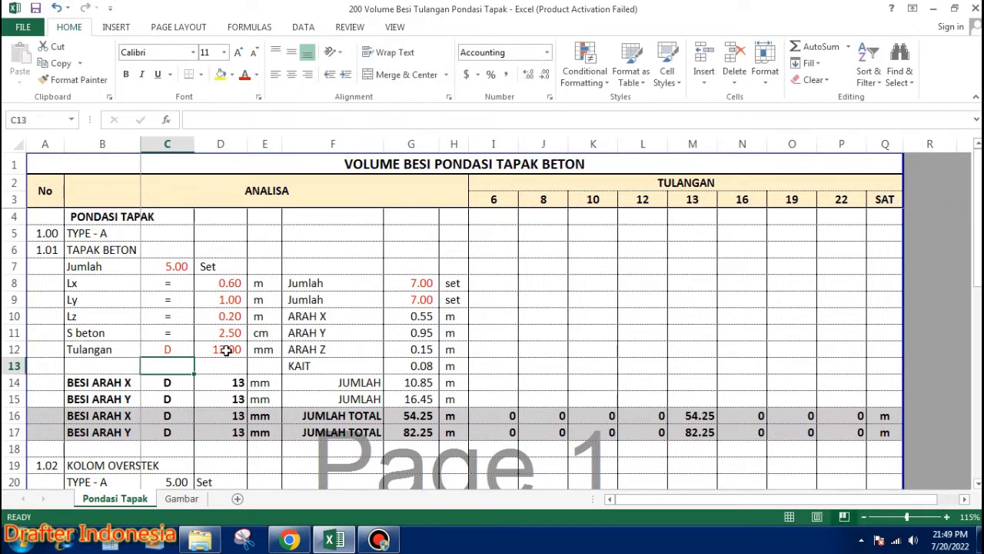
{"action": "left_click", "coordinate": [226, 350]}
{"action": "type", "text": "10"}
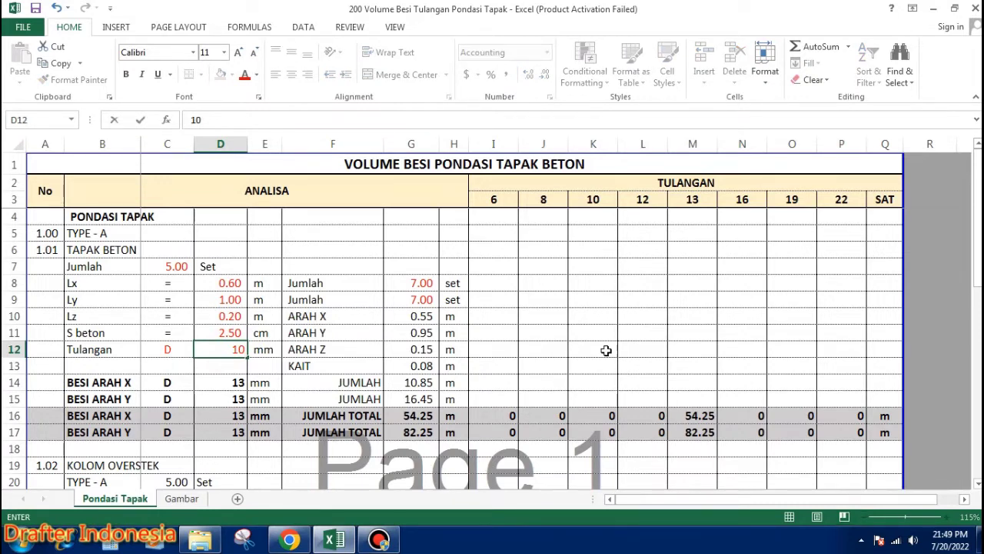
{"action": "key", "text": "Return"}
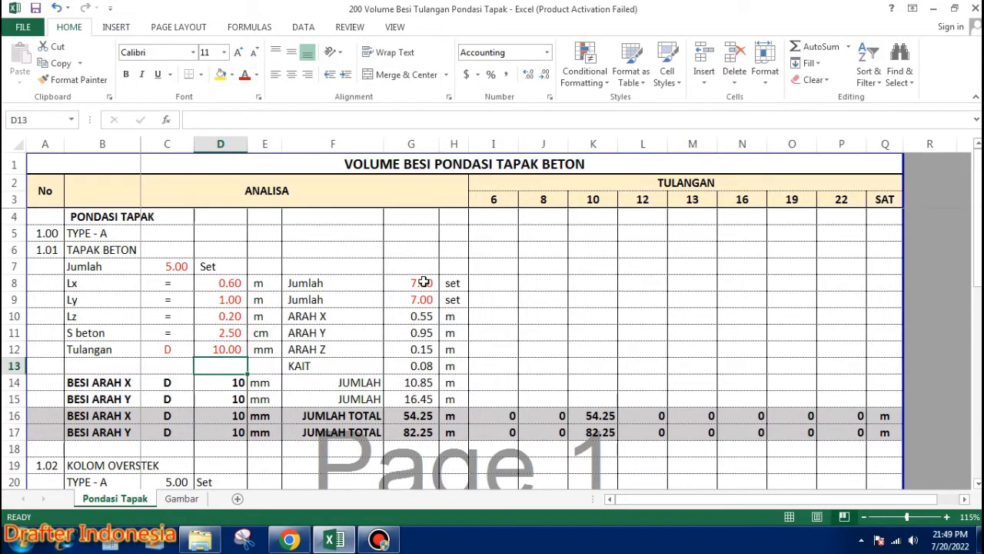
{"action": "left_click", "coordinate": [421, 282]}
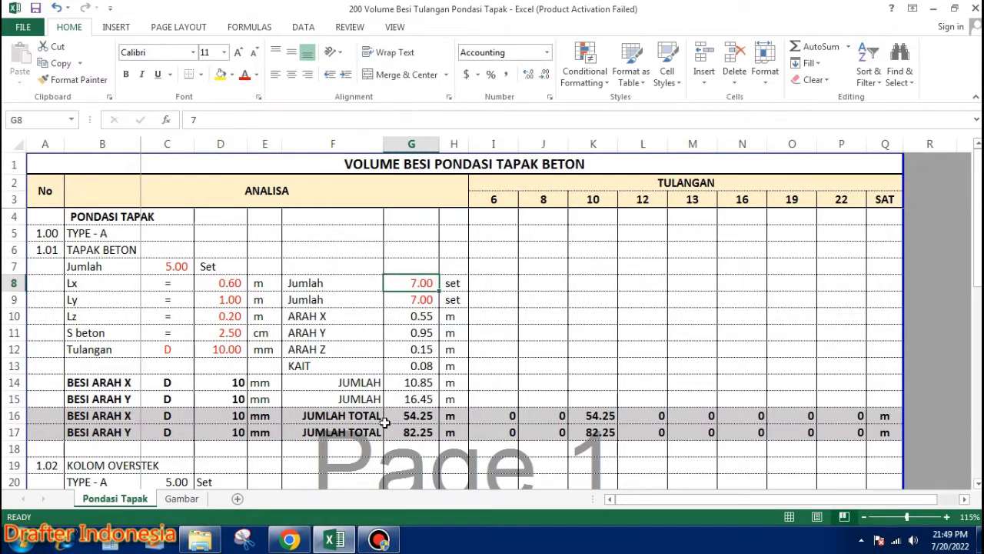
{"action": "left_click", "coordinate": [183, 498]}
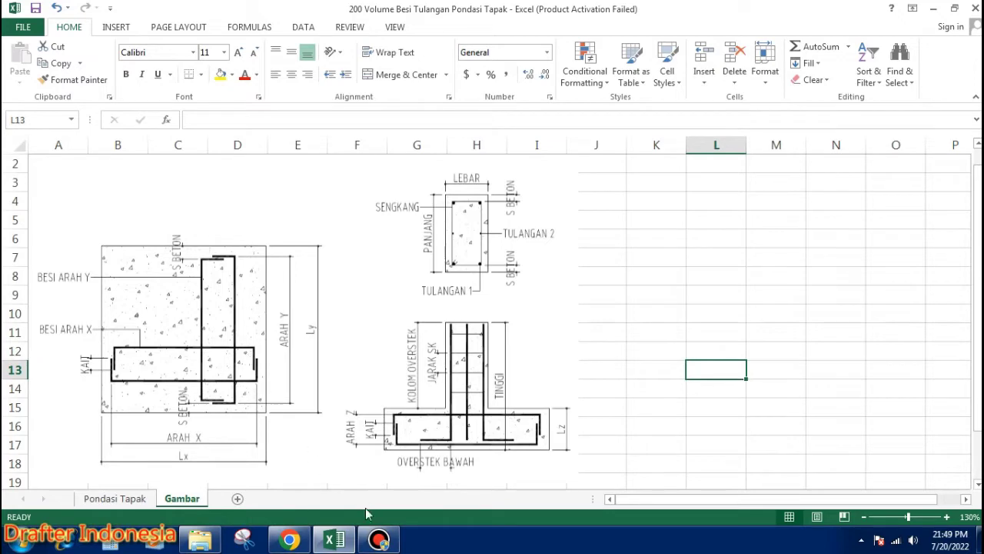
{"action": "left_click", "coordinate": [125, 497]}
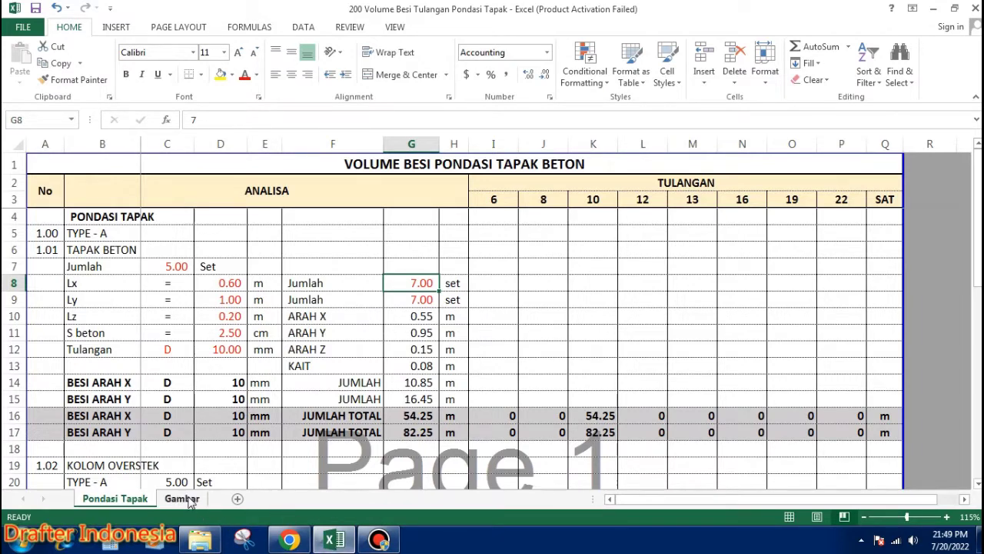
{"action": "left_click", "coordinate": [196, 483]}
{"action": "left_click", "coordinate": [183, 498]}
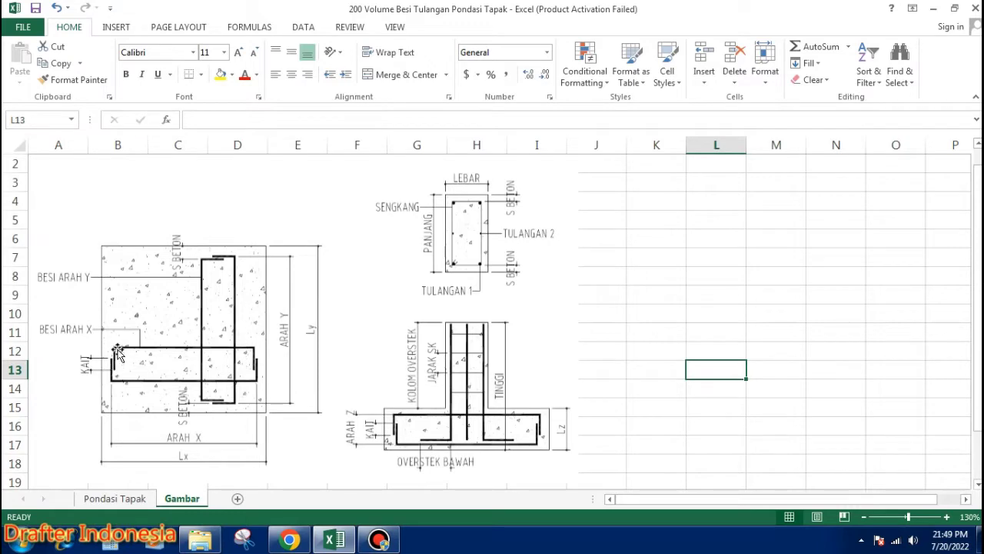
{"action": "left_click", "coordinate": [123, 498]}
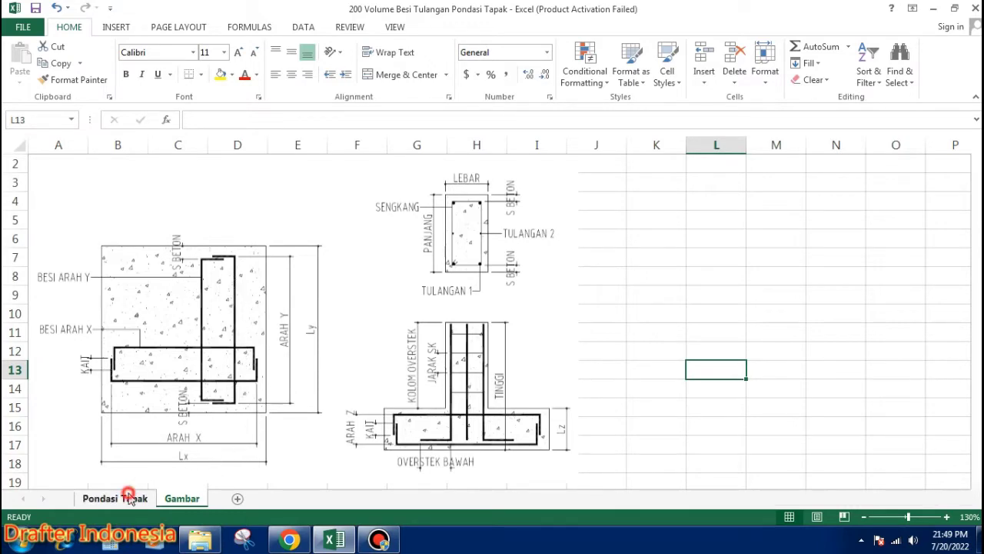
{"action": "left_click", "coordinate": [423, 283]}
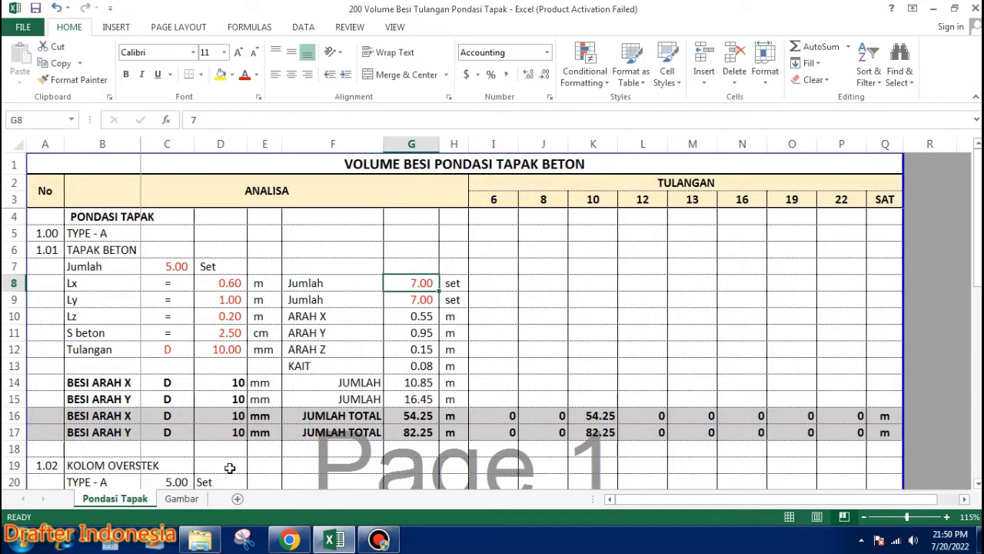
{"action": "left_click", "coordinate": [181, 498]}
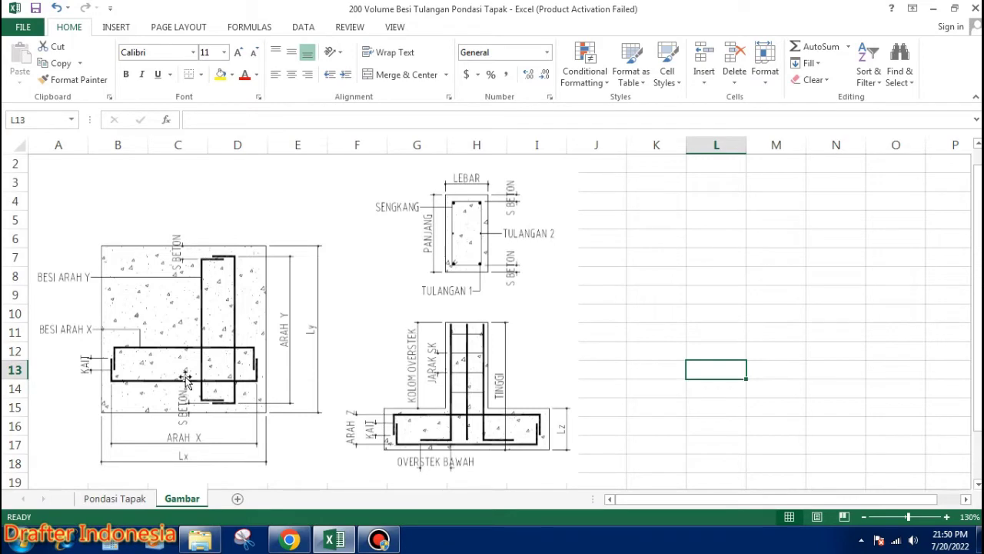
{"action": "left_click", "coordinate": [139, 498]}
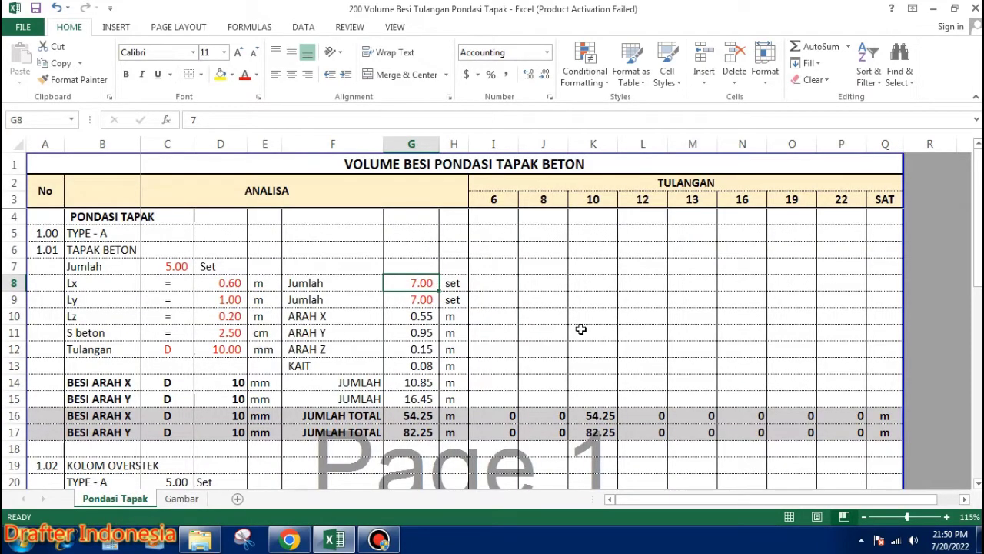
Step: Try a count formula in G8 dividing Lx (D8) by 0.15
{"action": "type", "text": "6"}
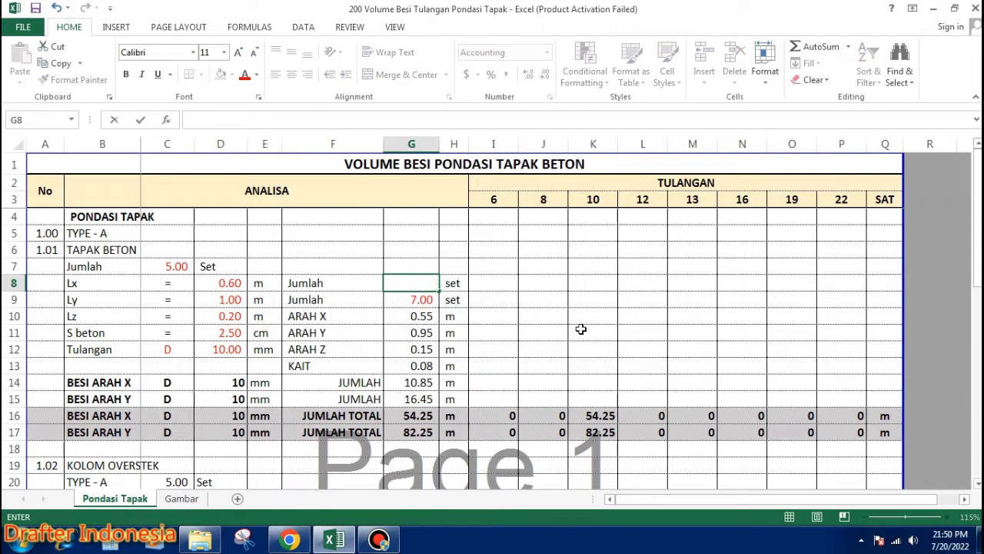
{"action": "type", "text": "="}
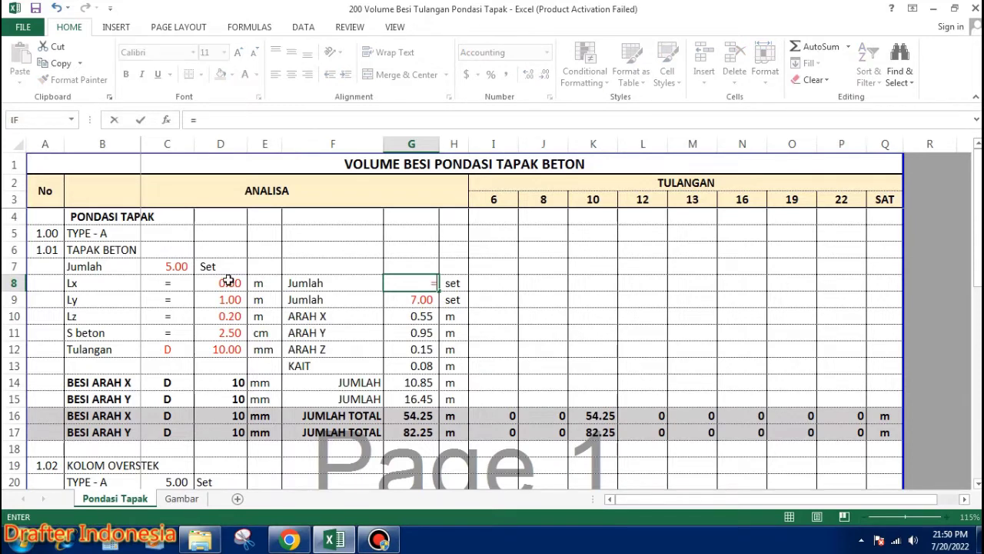
{"action": "left_click", "coordinate": [227, 283]}
{"action": "type", "text": "x0.15"}
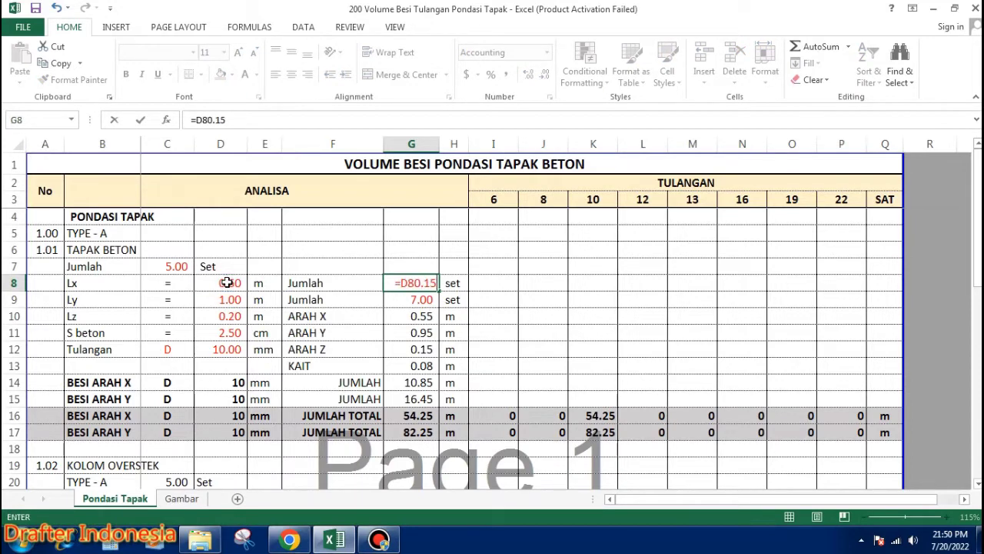
{"action": "key", "text": "Return"}
{"action": "key", "text": "Up"}
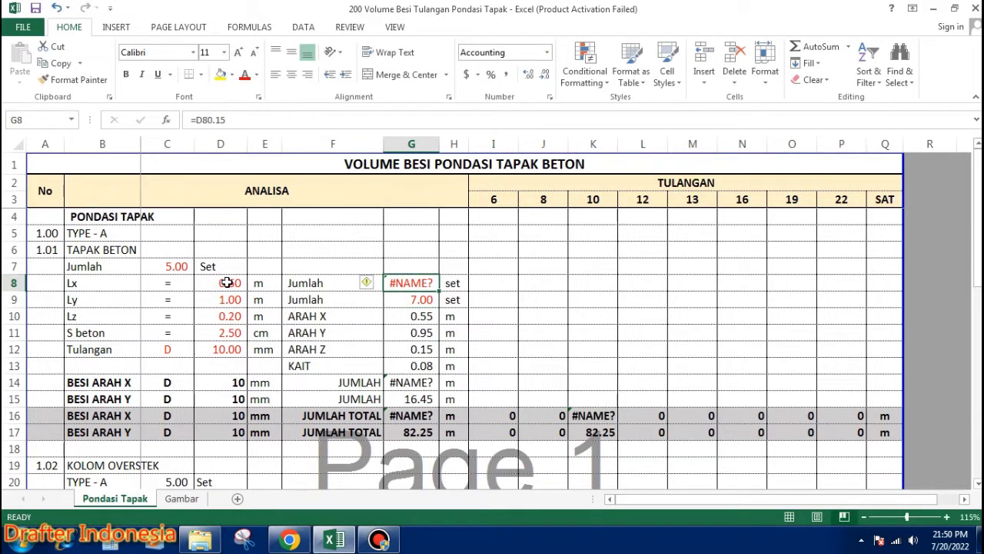
{"action": "type", "text": "="}
{"action": "key", "text": "Left"}
{"action": "key", "text": "Left"}
{"action": "key", "text": "Left"}
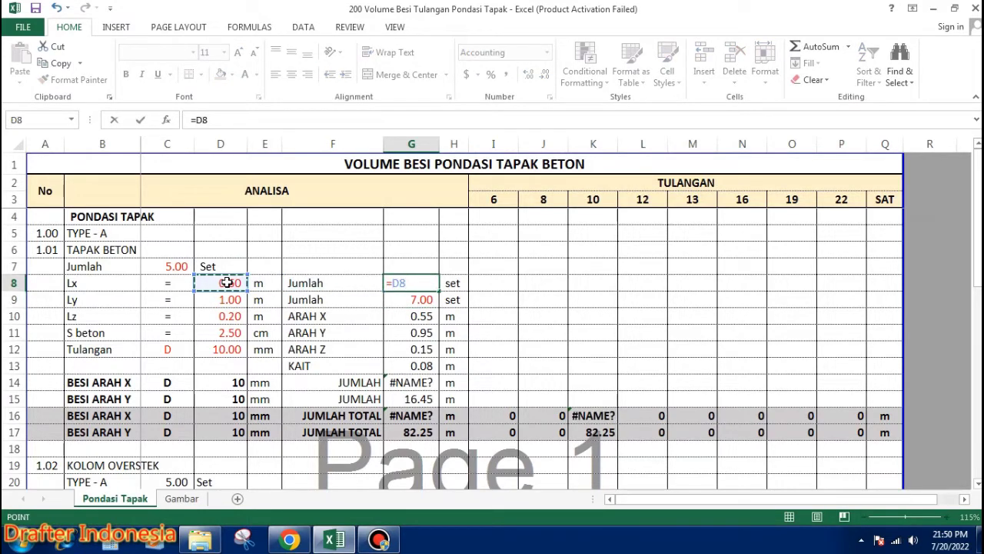
{"action": "type", "text": "/0.15"}
{"action": "key", "text": "Return"}
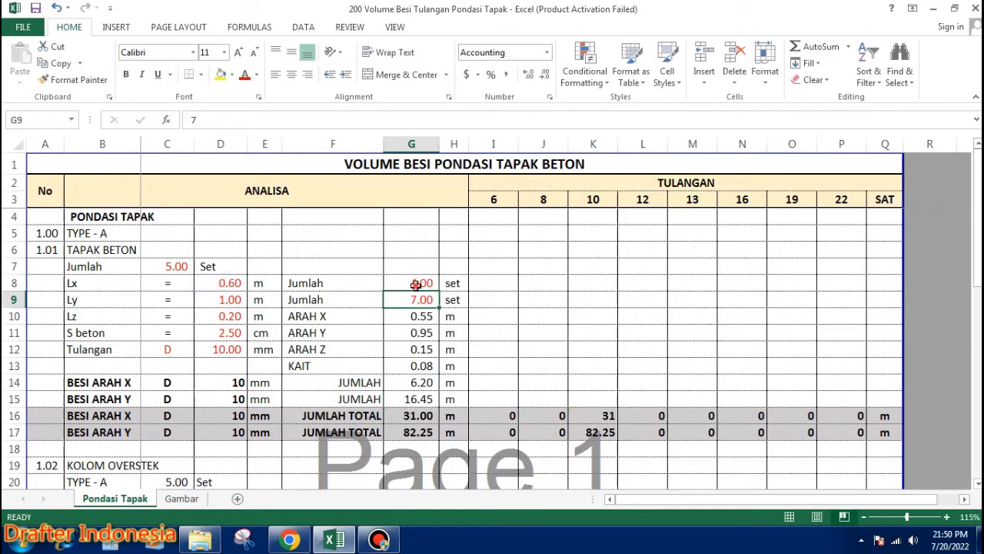
Step: Enter 5 in G8, and in G9 try =D9/0.15 before replacing it with 8
{"action": "left_click", "coordinate": [415, 282]}
{"action": "type", "text": "5"}
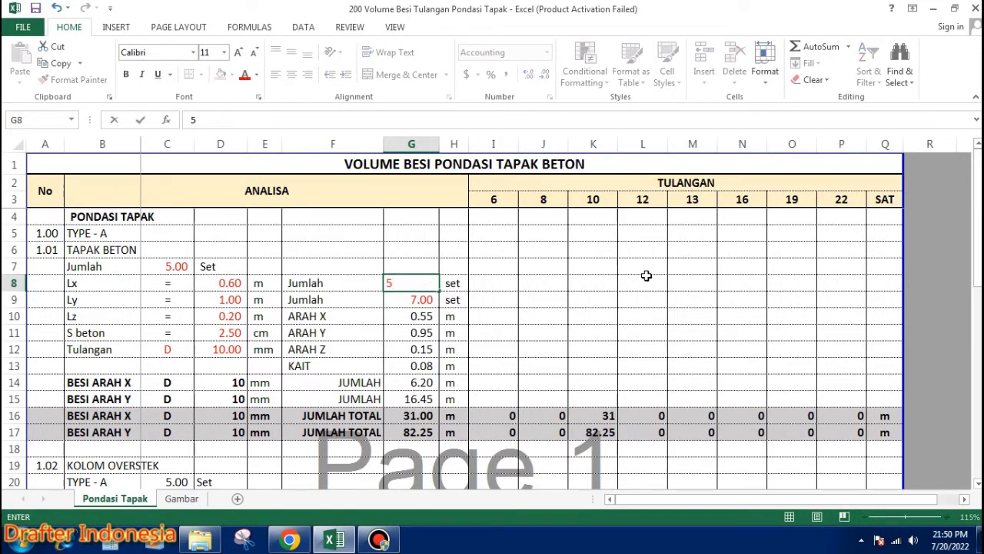
{"action": "key", "text": "Return"}
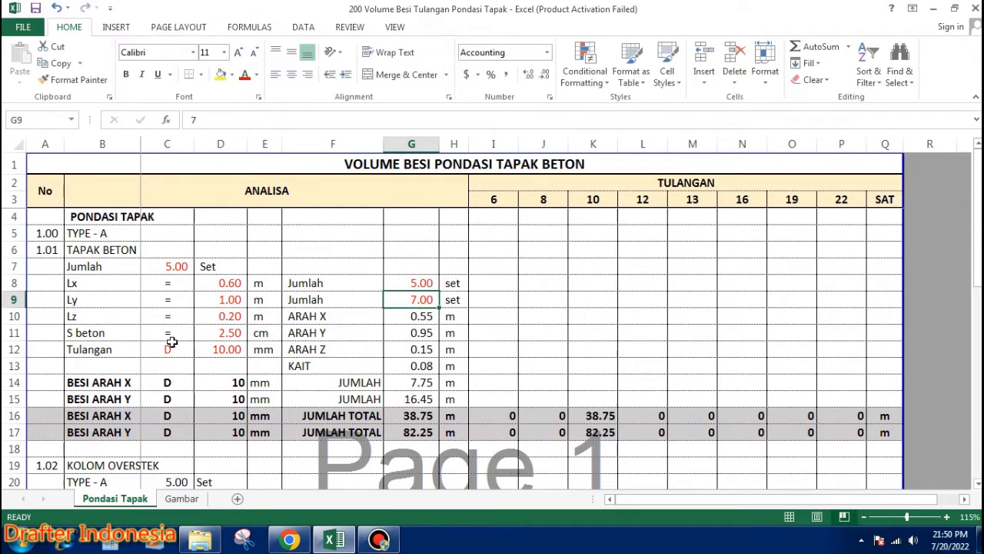
{"action": "type", "text": "="}
{"action": "left_click", "coordinate": [234, 300]}
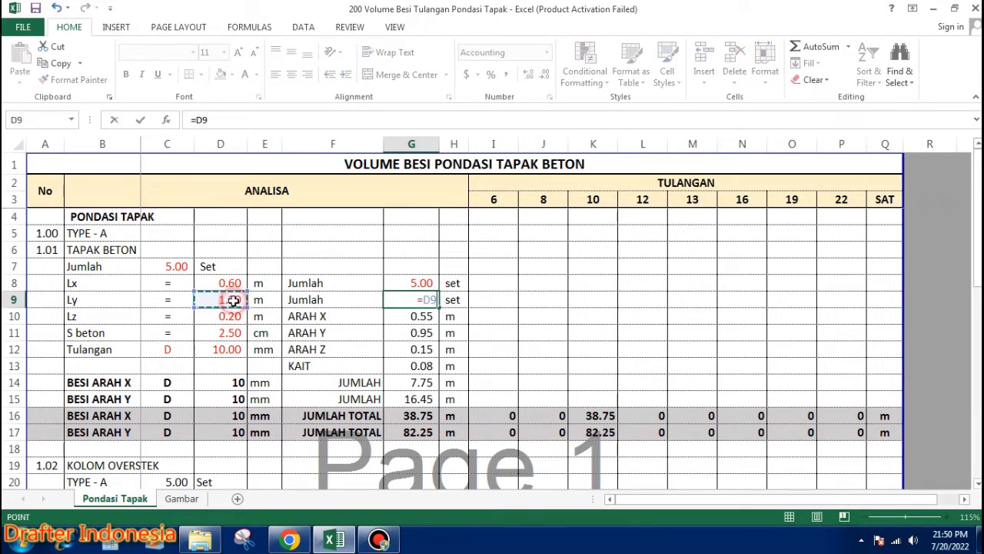
{"action": "type", "text": "/0.15"}
{"action": "key", "text": "Return"}
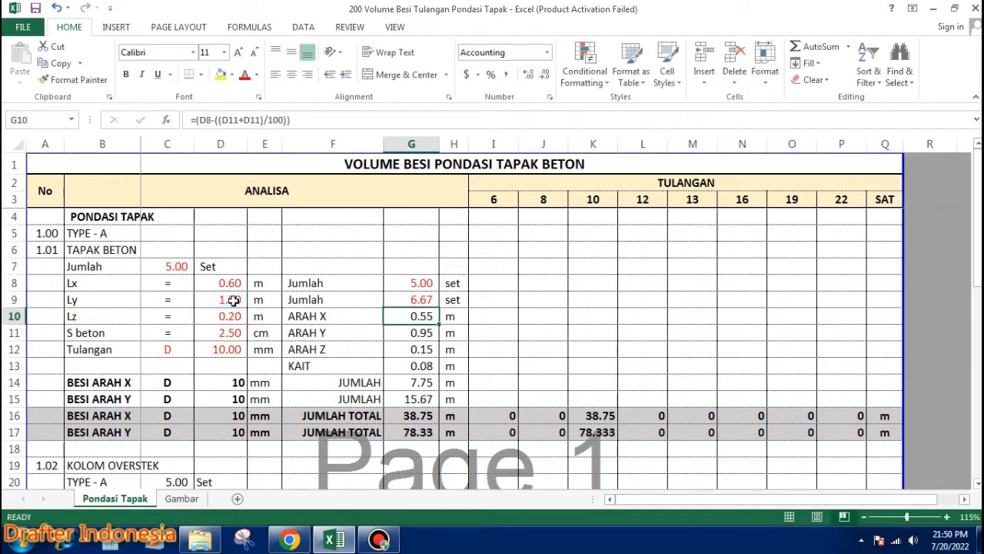
{"action": "left_click", "coordinate": [424, 300]}
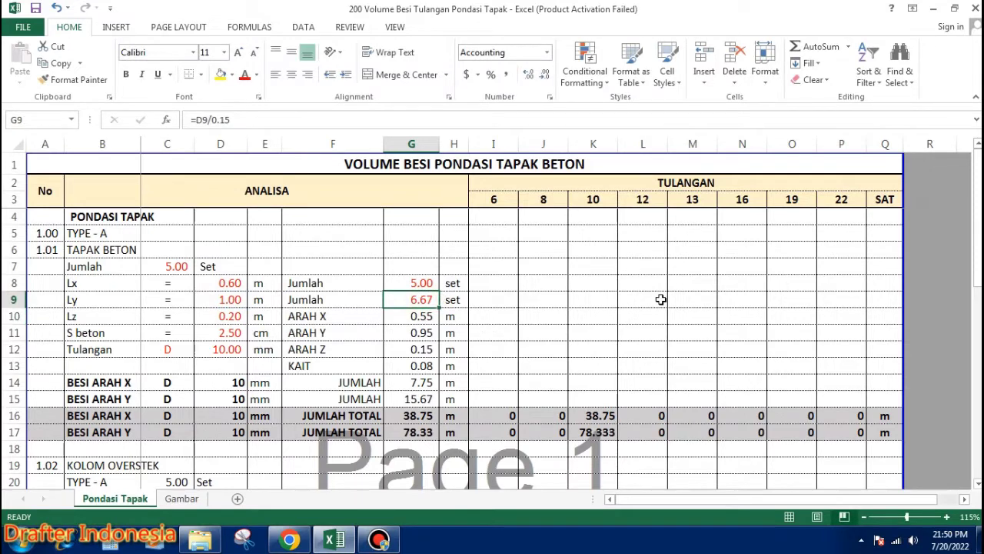
{"action": "type", "text": "8"}
{"action": "key", "text": "Return"}
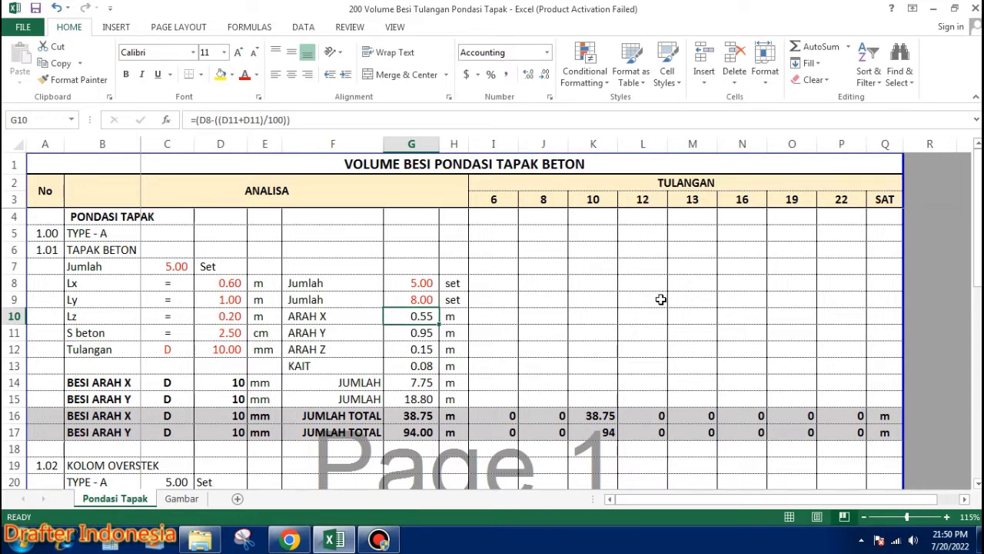
Step: Try =D9/0.15 in G8, giving 6.67, then replace it with 8
{"action": "left_click", "coordinate": [423, 283]}
{"action": "type", "text": "="}
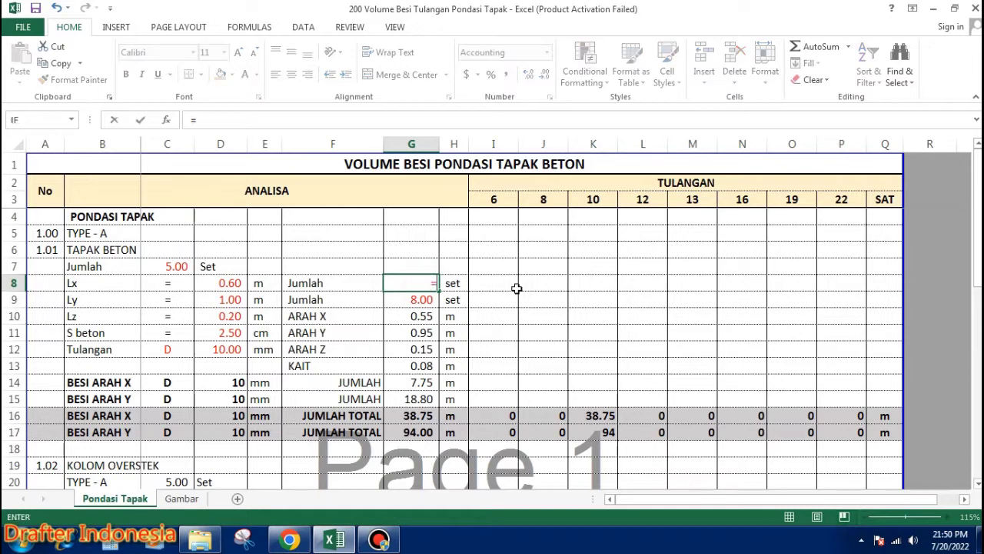
{"action": "left_click", "coordinate": [237, 299]}
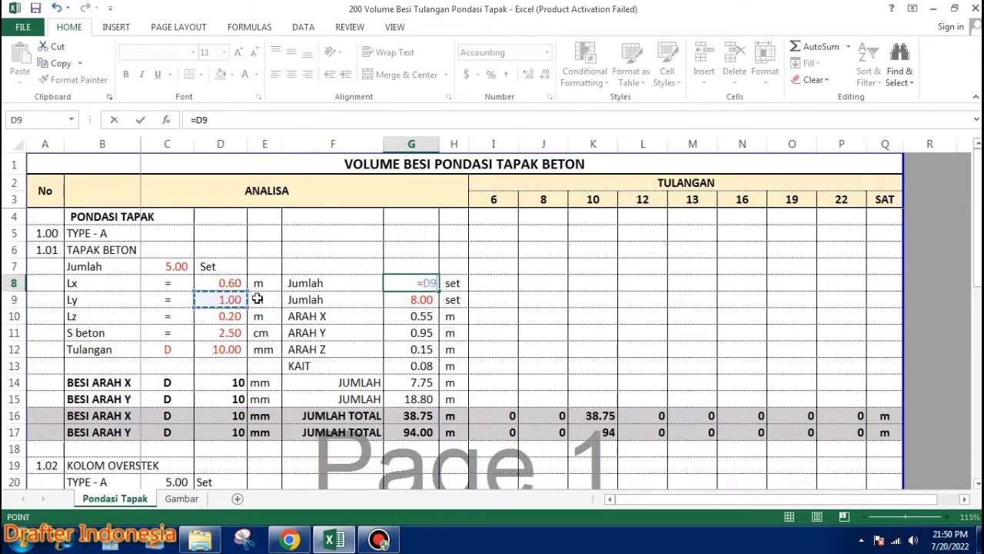
{"action": "type", "text": "/0.15"}
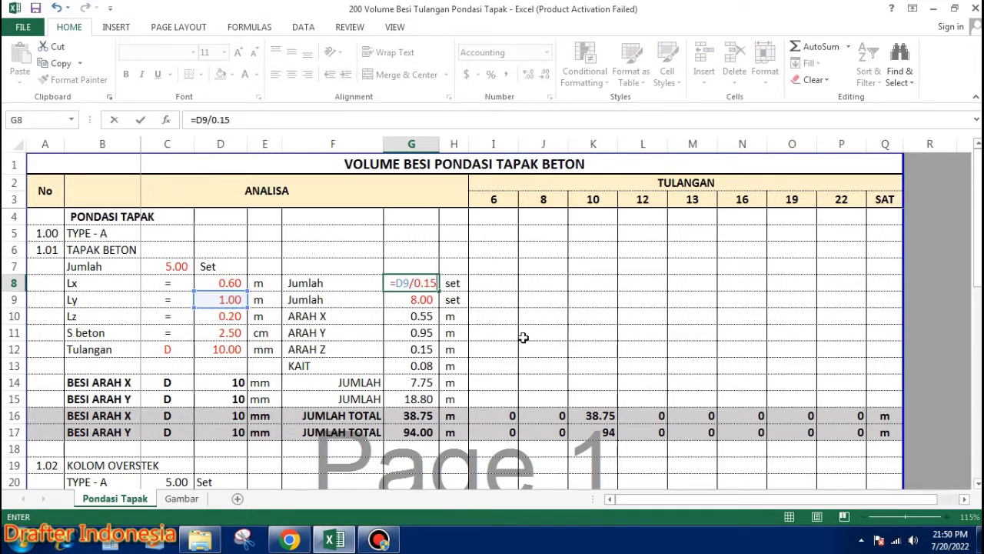
{"action": "key", "text": "Return"}
{"action": "key", "text": "Up"}
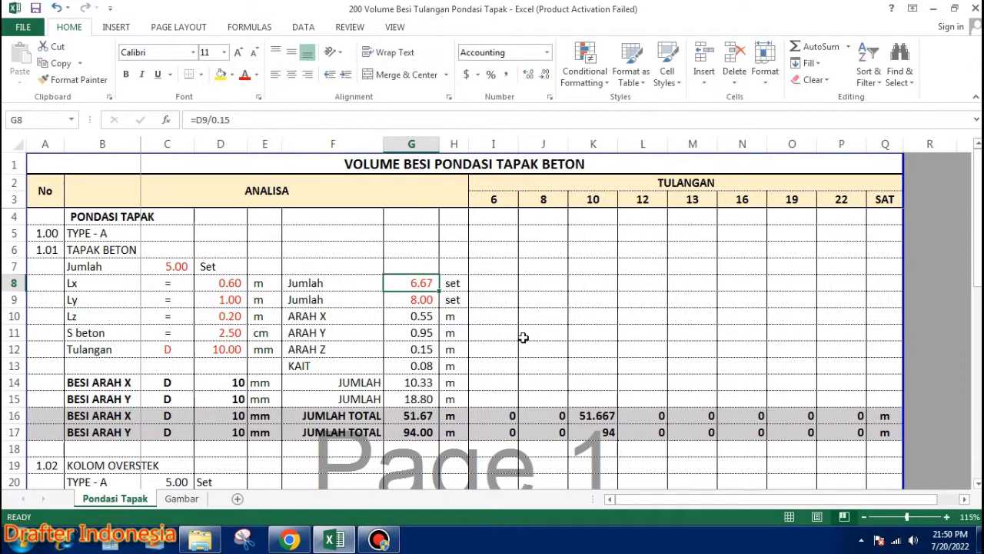
{"action": "type", "text": "8"}
{"action": "key", "text": "Return"}
Step: Try =D8/0.15 in G9, then replace it with 5 sets
{"action": "type", "text": "="}
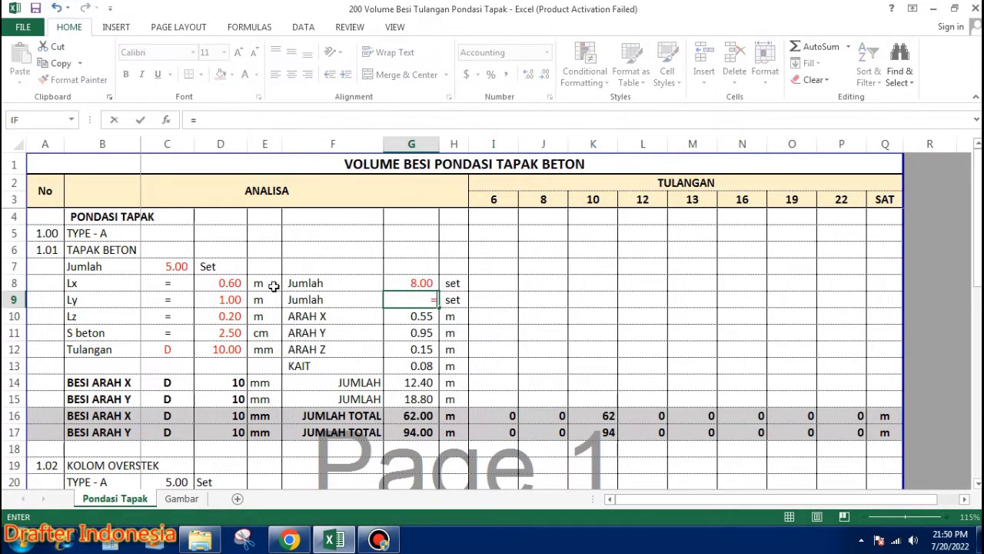
{"action": "left_click", "coordinate": [231, 283]}
{"action": "type", "text": "/"}
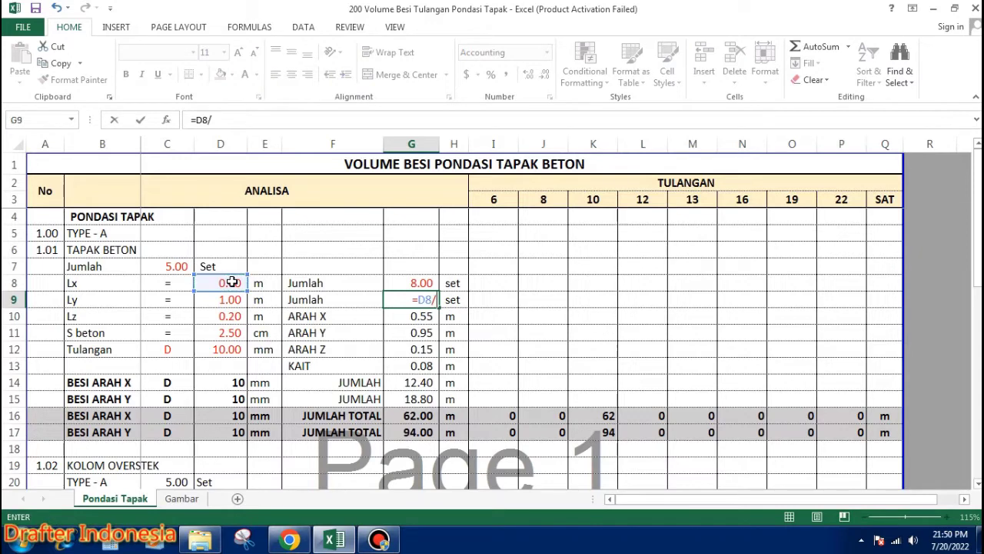
{"action": "type", "text": "0.15"}
{"action": "key", "text": "Return"}
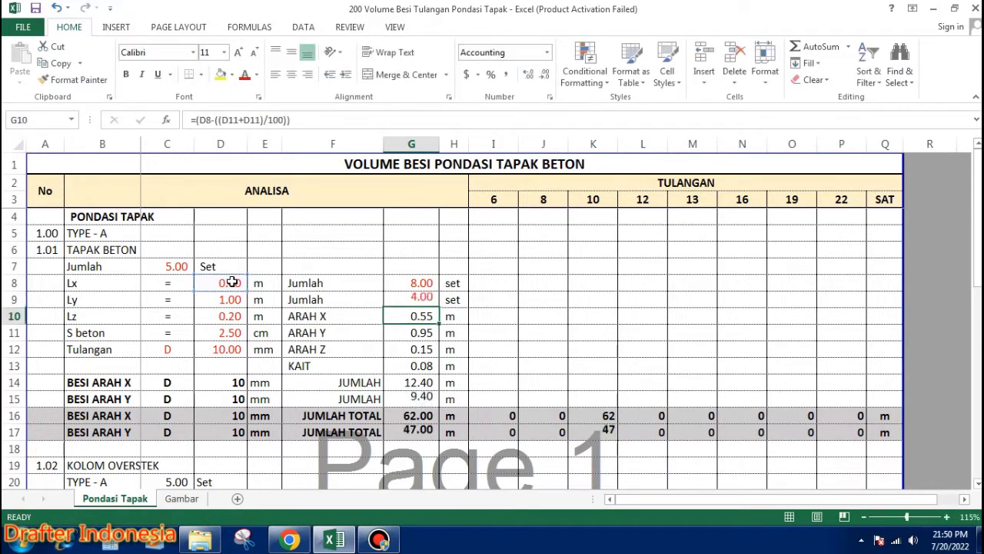
{"action": "left_click", "coordinate": [428, 299]}
{"action": "type", "text": "5"}
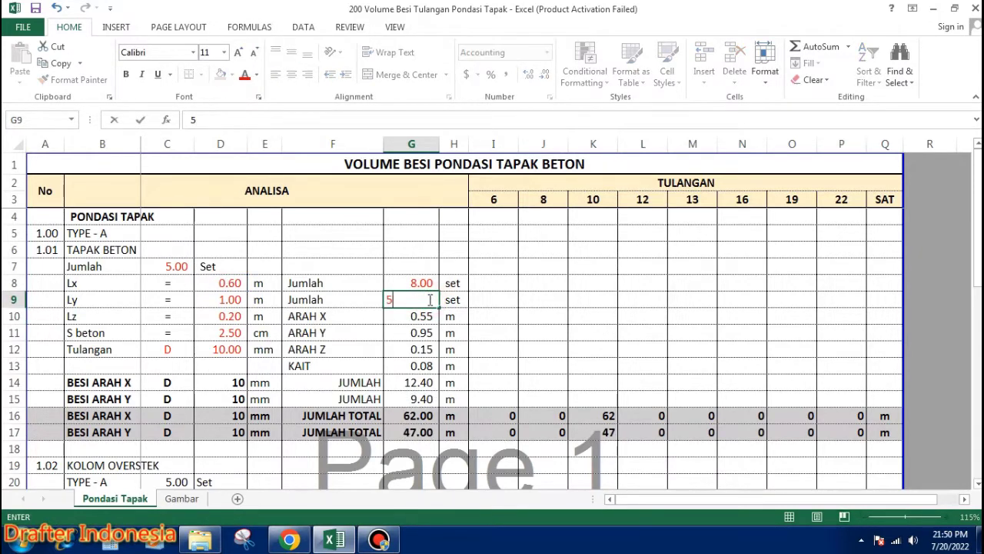
{"action": "key", "text": "Return"}
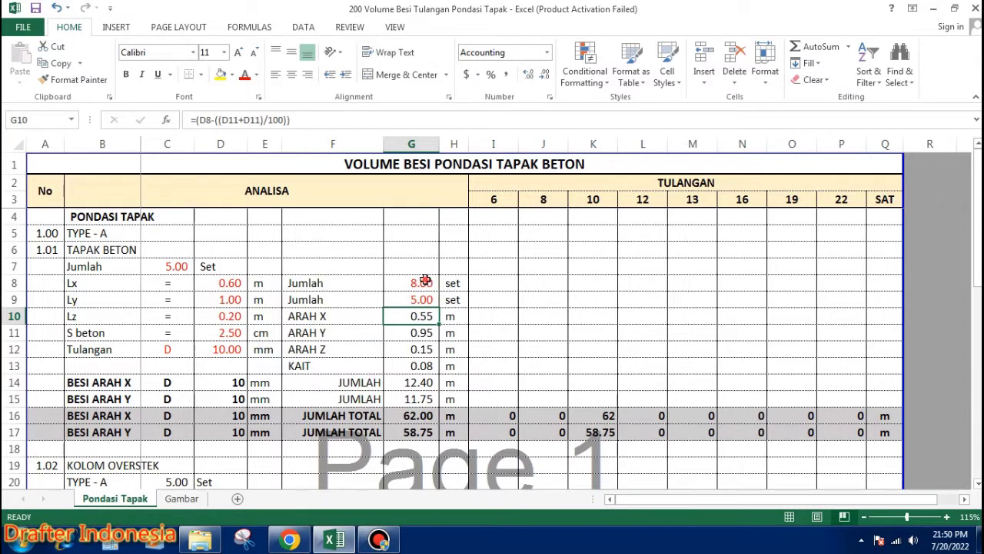
{"action": "left_click", "coordinate": [426, 280]}
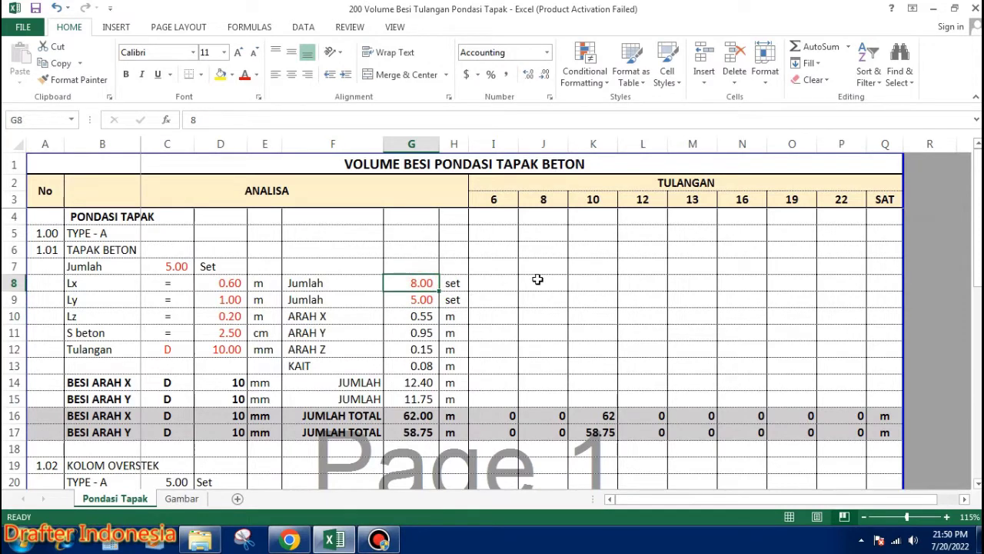
{"action": "left_click", "coordinate": [425, 299]}
{"action": "left_click", "coordinate": [191, 499]}
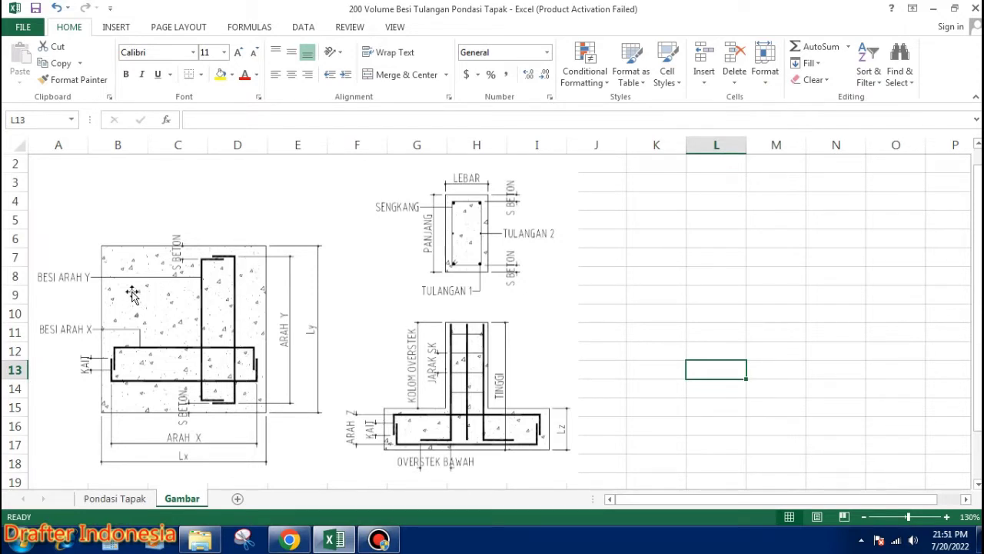
{"action": "left_click", "coordinate": [114, 498]}
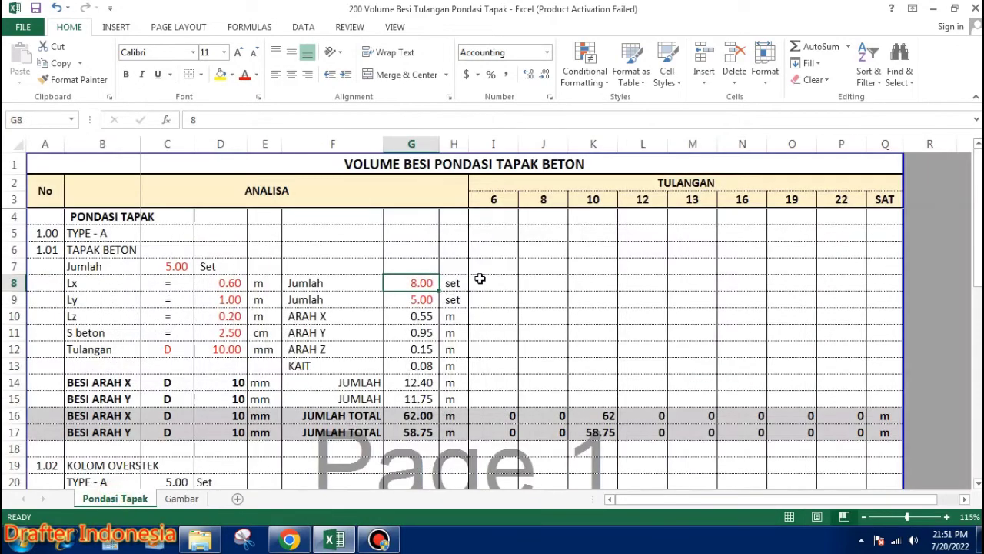
{"action": "left_click", "coordinate": [428, 300]}
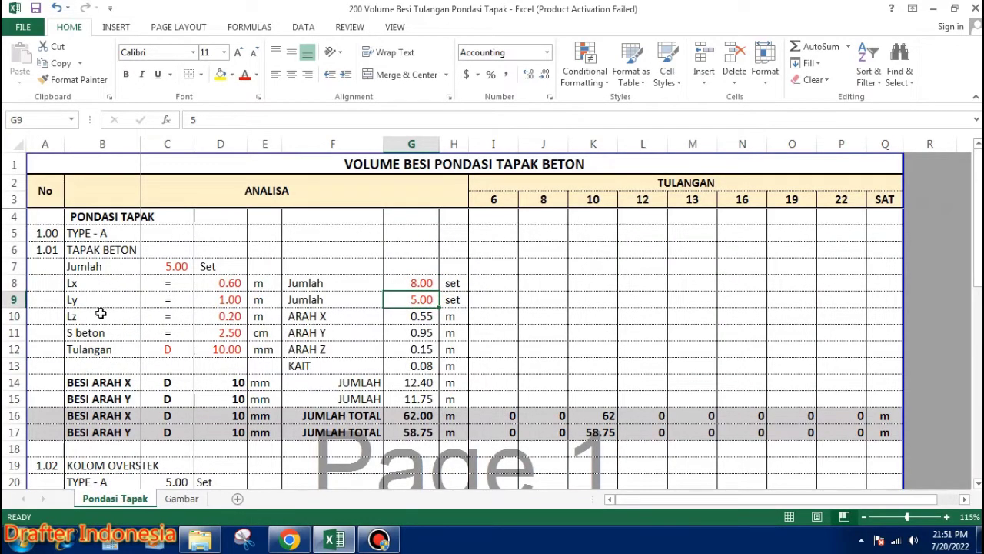
{"action": "left_click", "coordinate": [422, 316]}
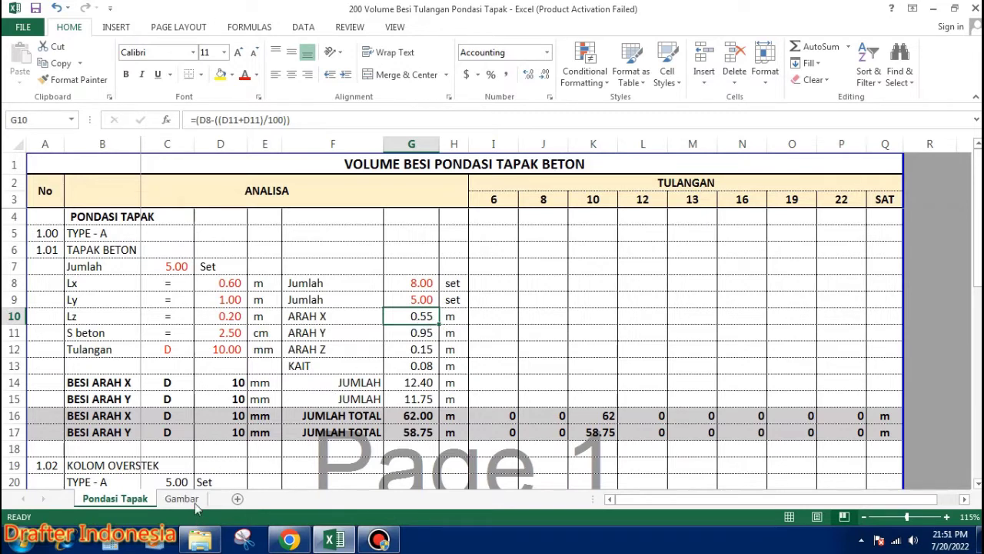
{"action": "left_click", "coordinate": [183, 498]}
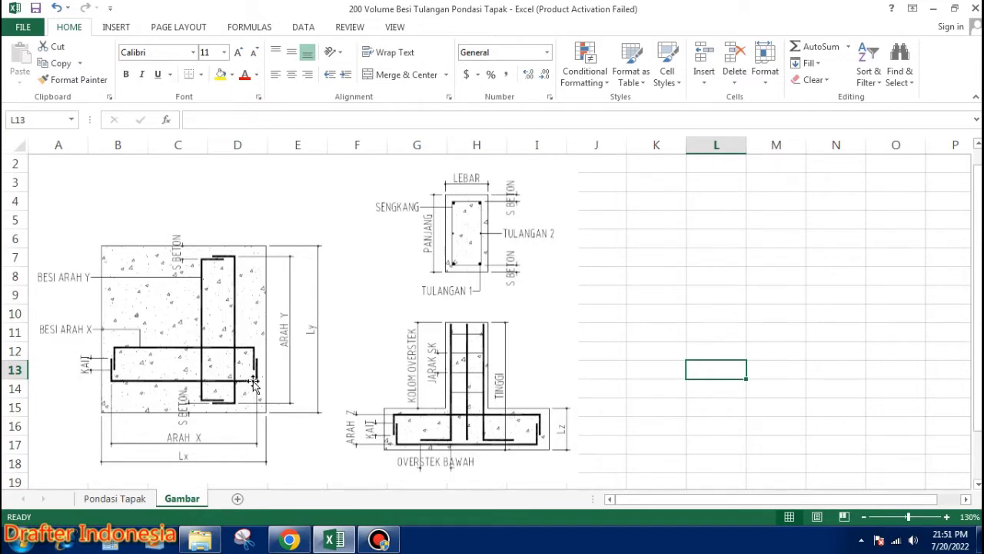
{"action": "left_click", "coordinate": [127, 500]}
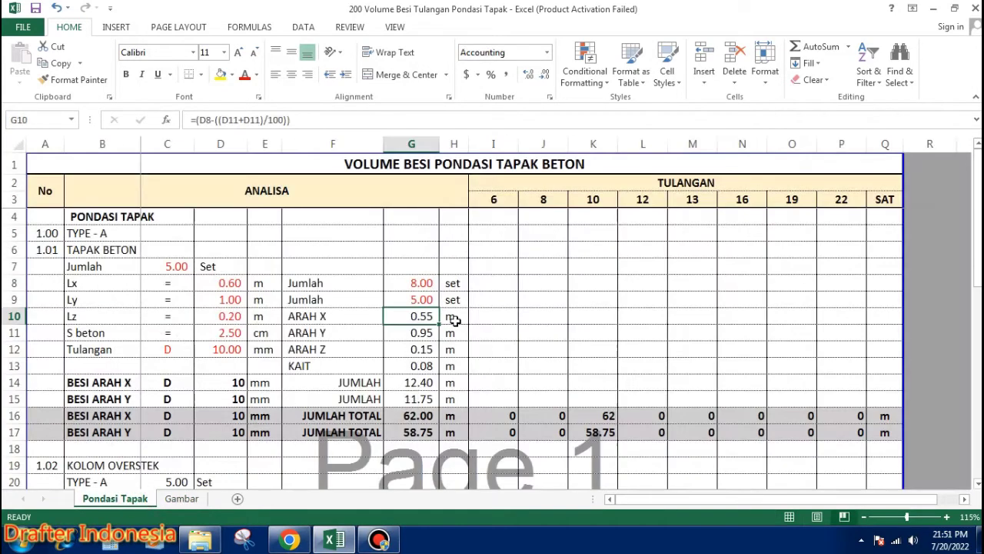
{"action": "double_click", "coordinate": [436, 316]}
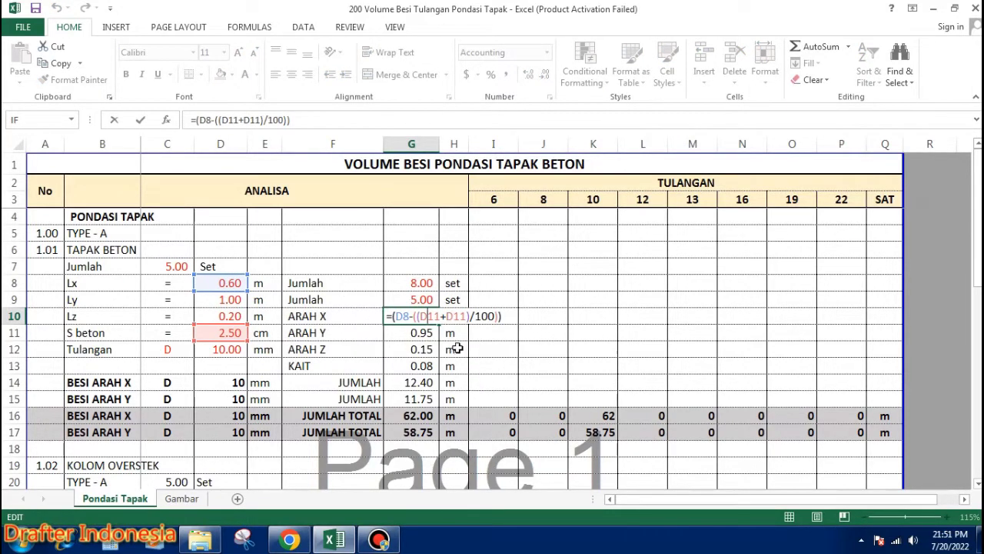
{"action": "key", "text": "Escape"}
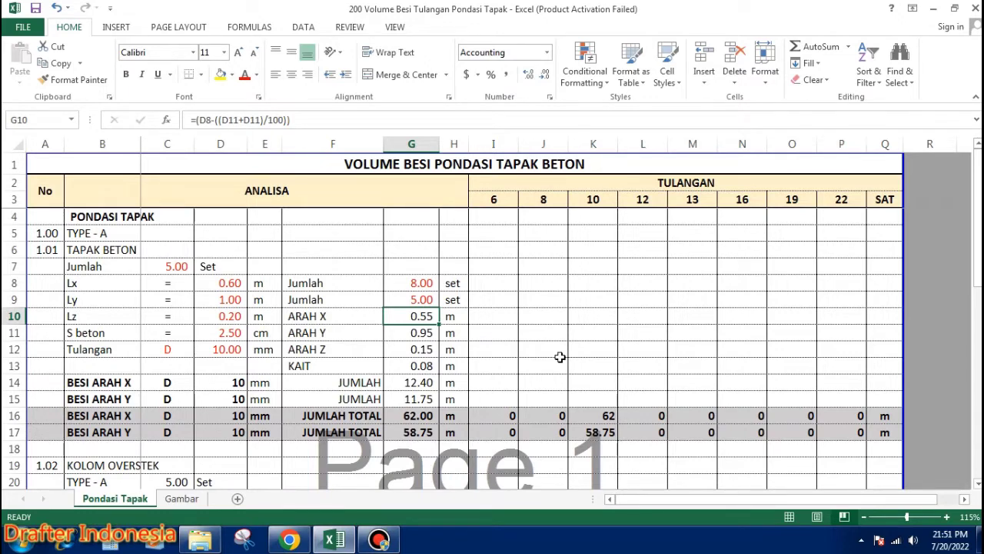
{"action": "double_click", "coordinate": [421, 332]}
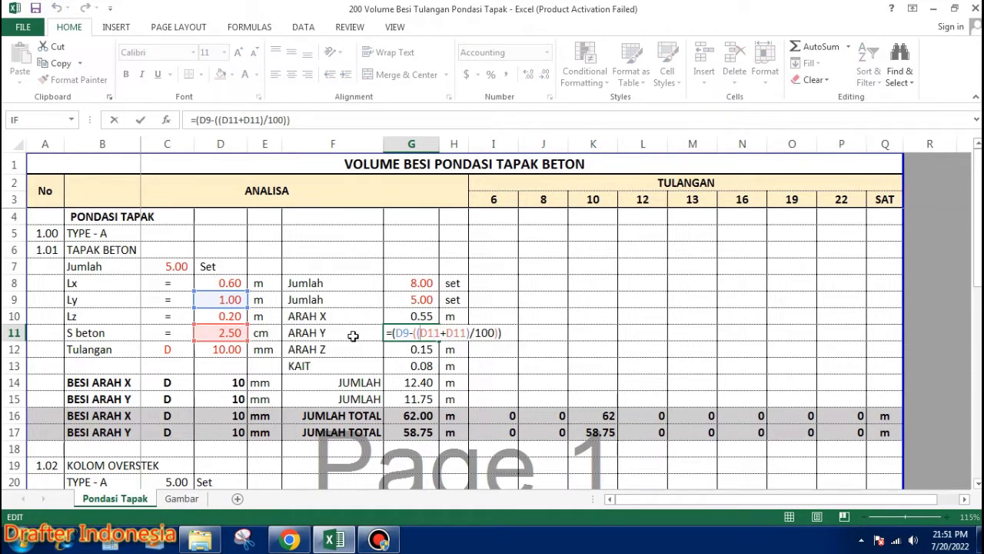
{"action": "key", "text": "Escape"}
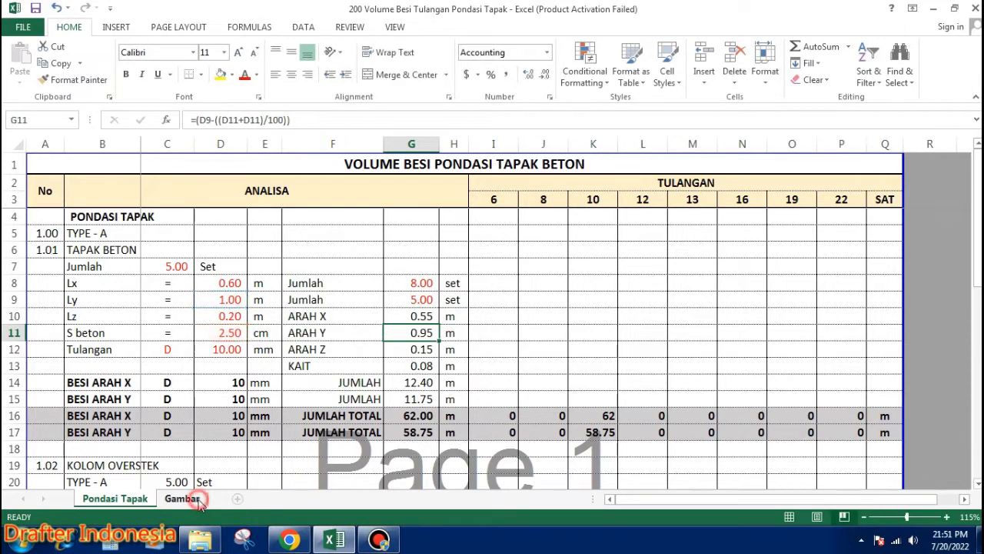
{"action": "left_click", "coordinate": [181, 498]}
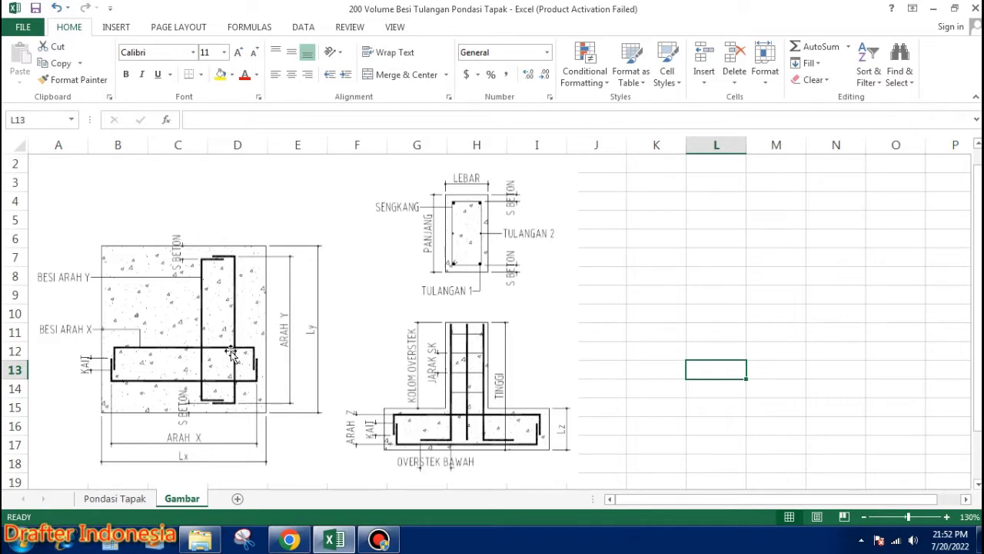
{"action": "left_click", "coordinate": [115, 498]}
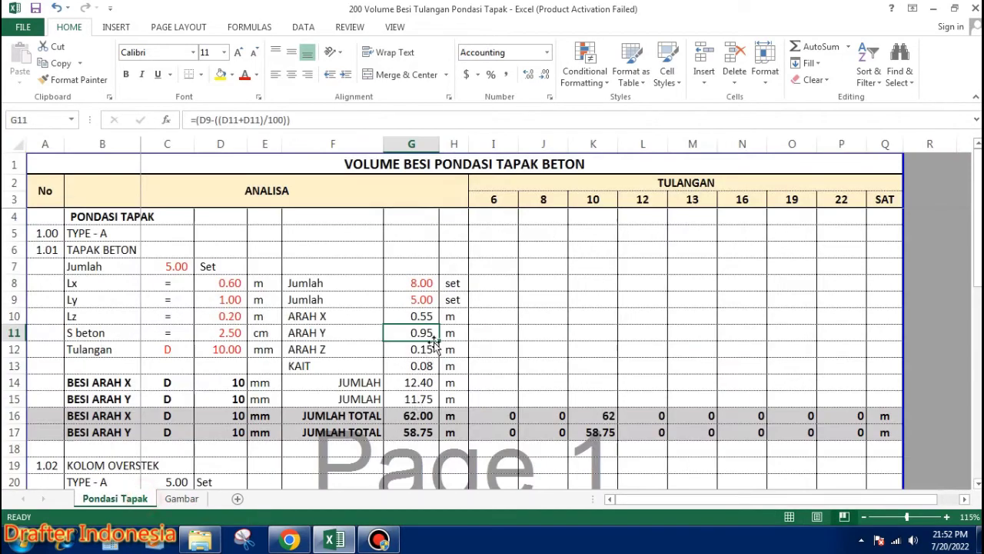
{"action": "double_click", "coordinate": [422, 332]}
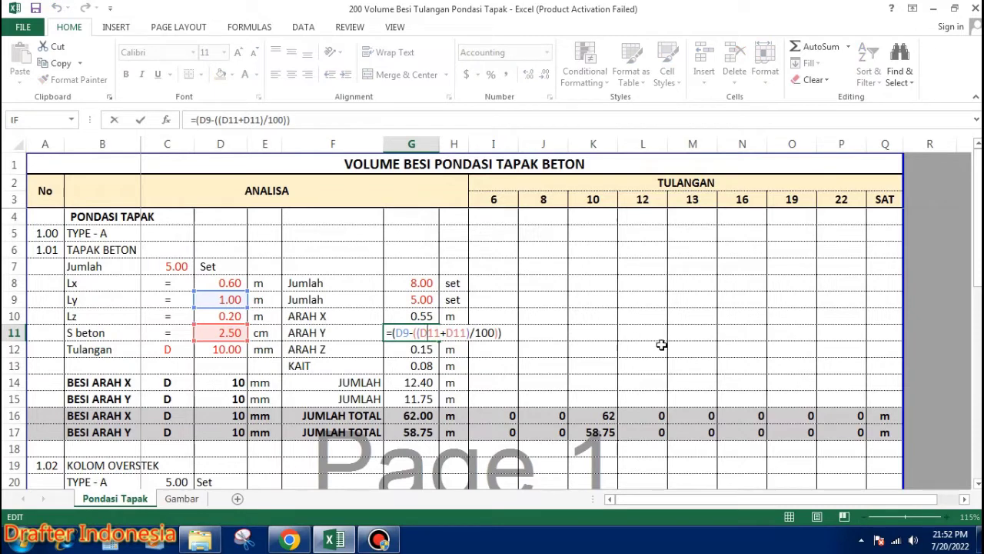
{"action": "key", "text": "Escape"}
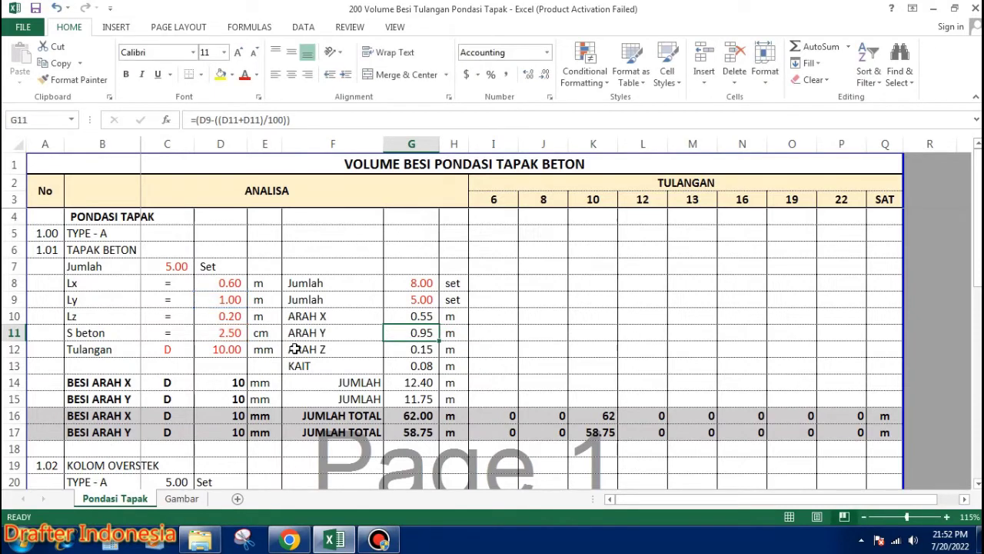
{"action": "left_click", "coordinate": [422, 349]}
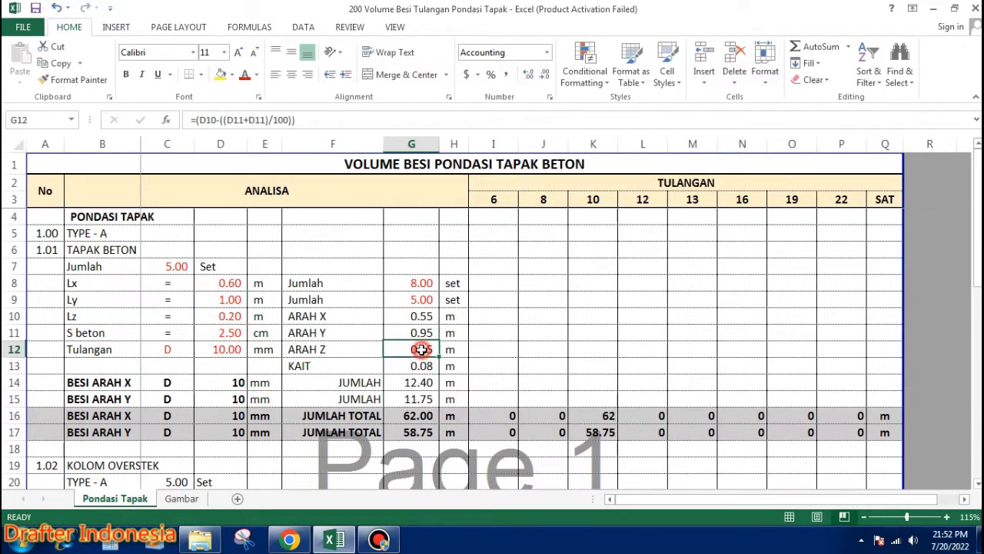
{"action": "double_click", "coordinate": [422, 350]}
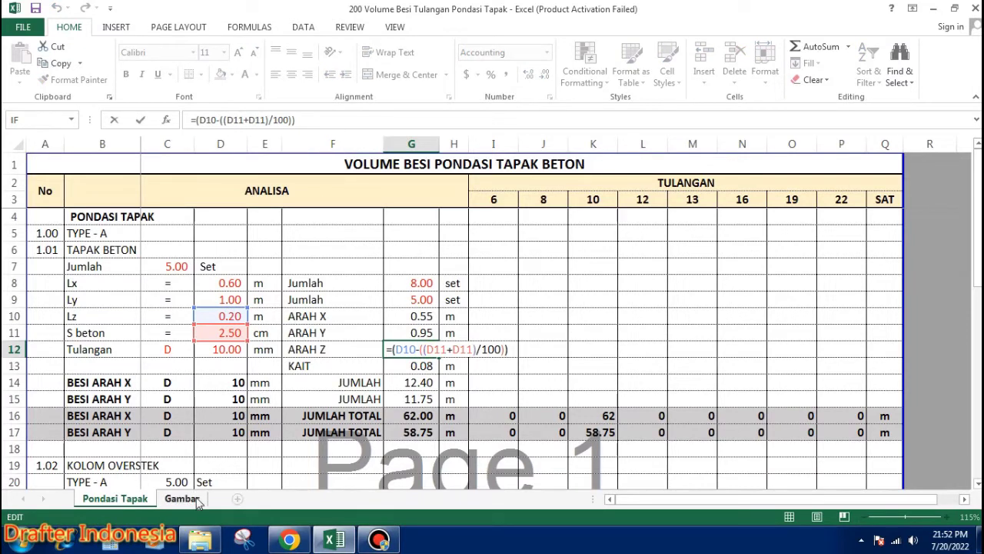
{"action": "left_click", "coordinate": [188, 498]}
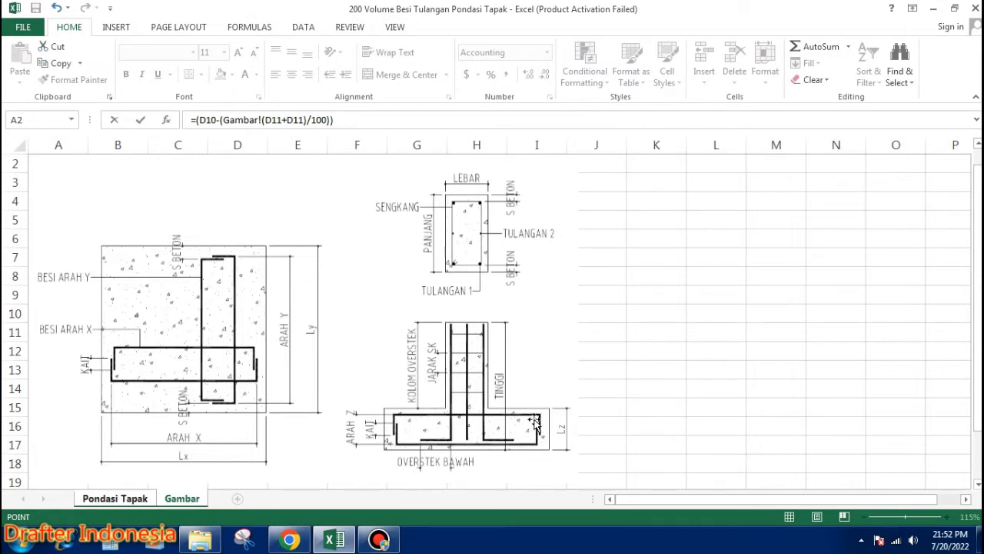
{"action": "left_click", "coordinate": [140, 499]}
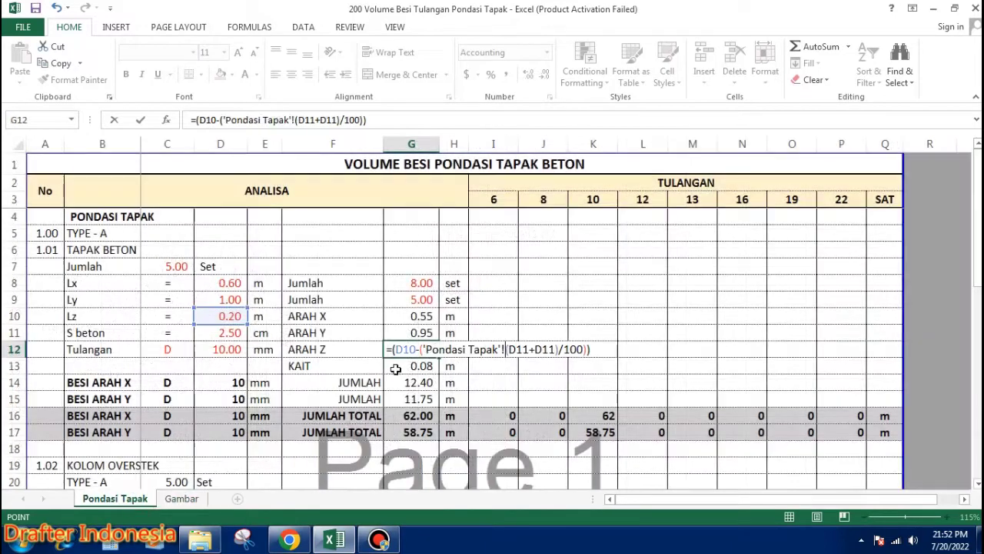
{"action": "key", "text": "Return"}
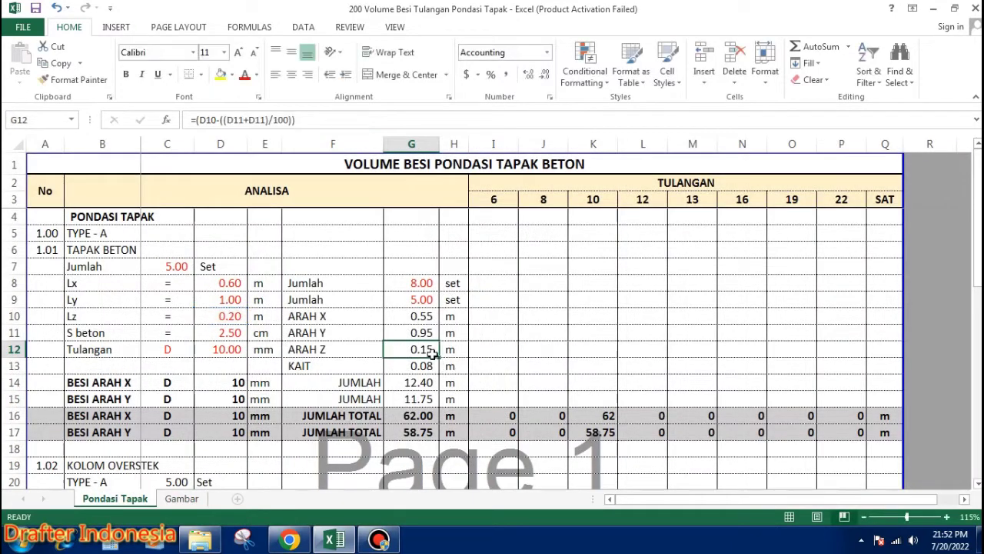
{"action": "double_click", "coordinate": [432, 352]}
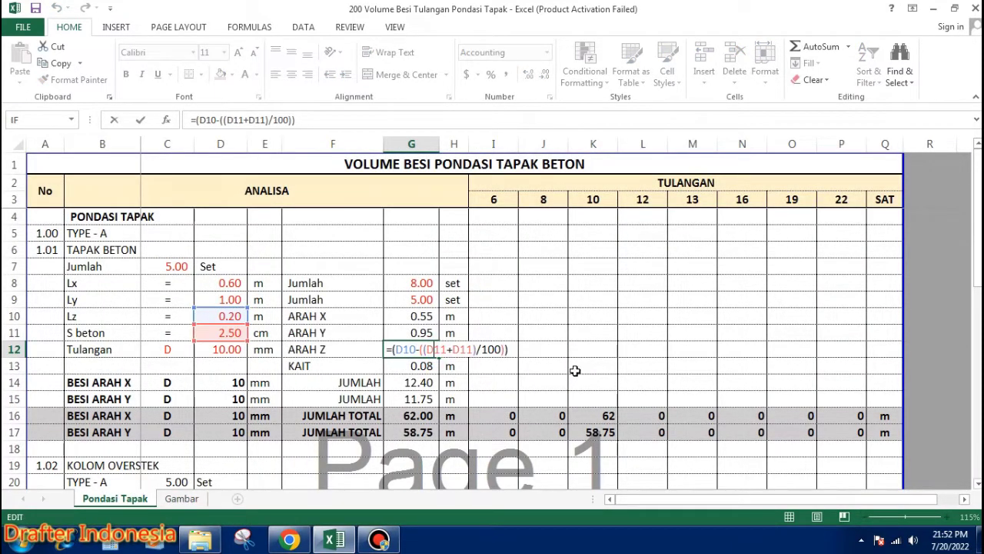
{"action": "key", "text": "Escape"}
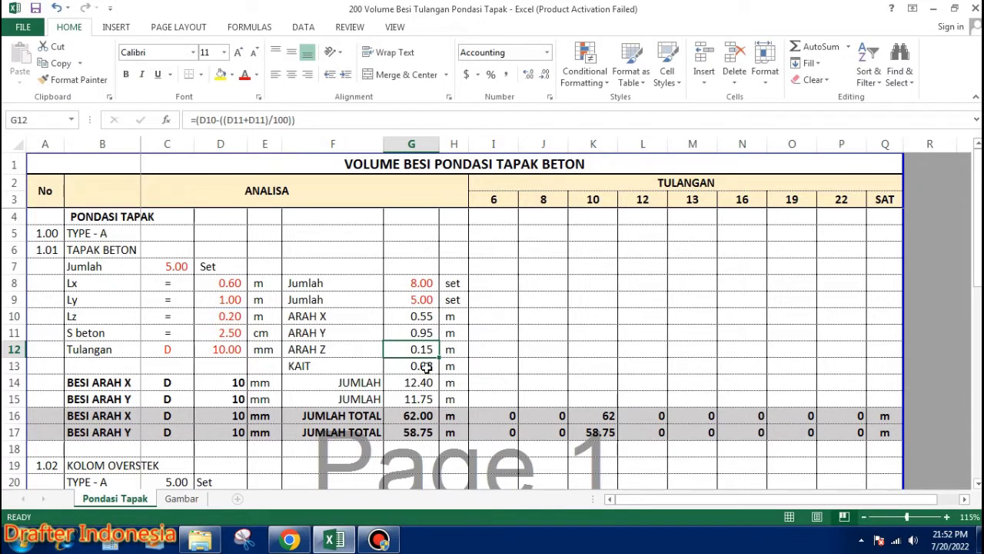
{"action": "double_click", "coordinate": [426, 366]}
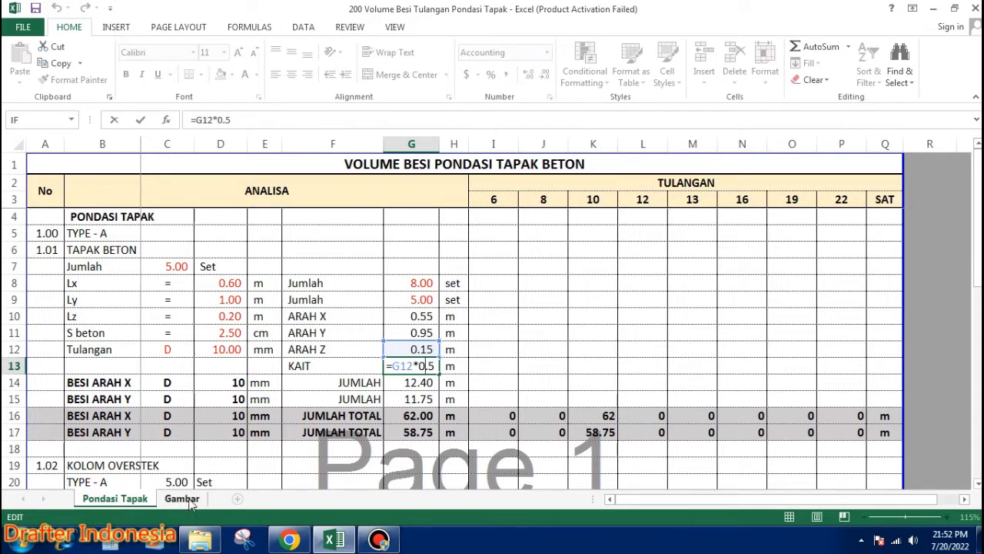
{"action": "key", "text": "Escape"}
{"action": "left_click", "coordinate": [182, 498]}
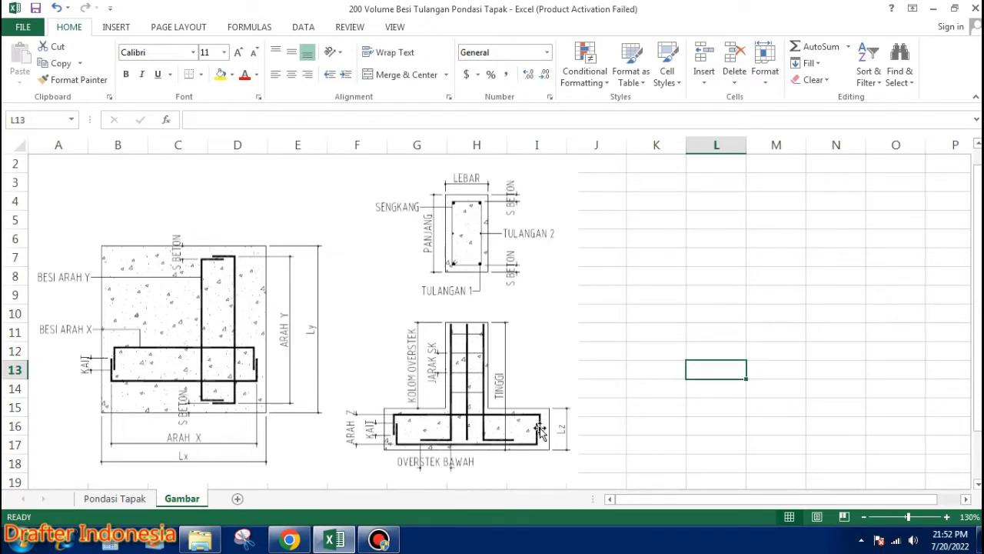
{"action": "left_click", "coordinate": [137, 500]}
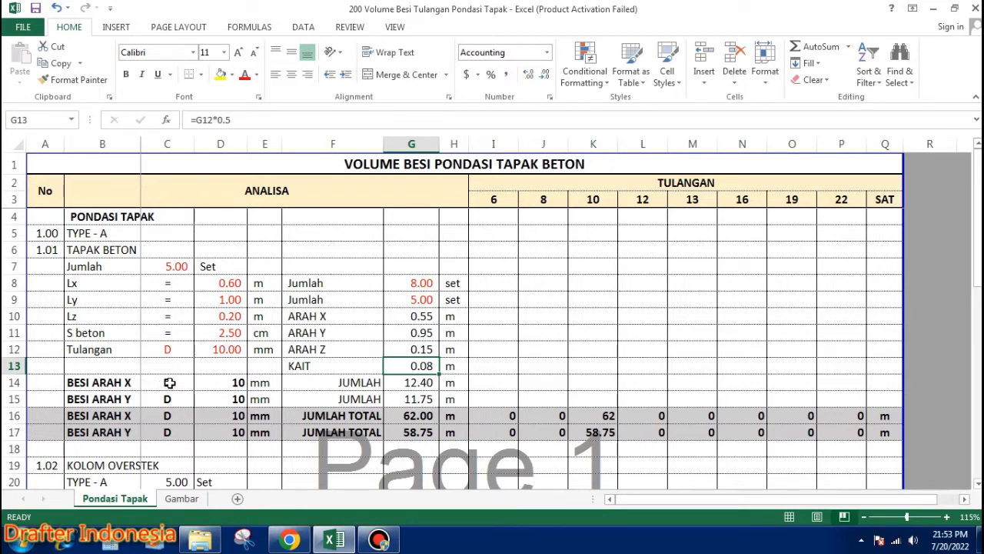
{"action": "left_click", "coordinate": [169, 382]}
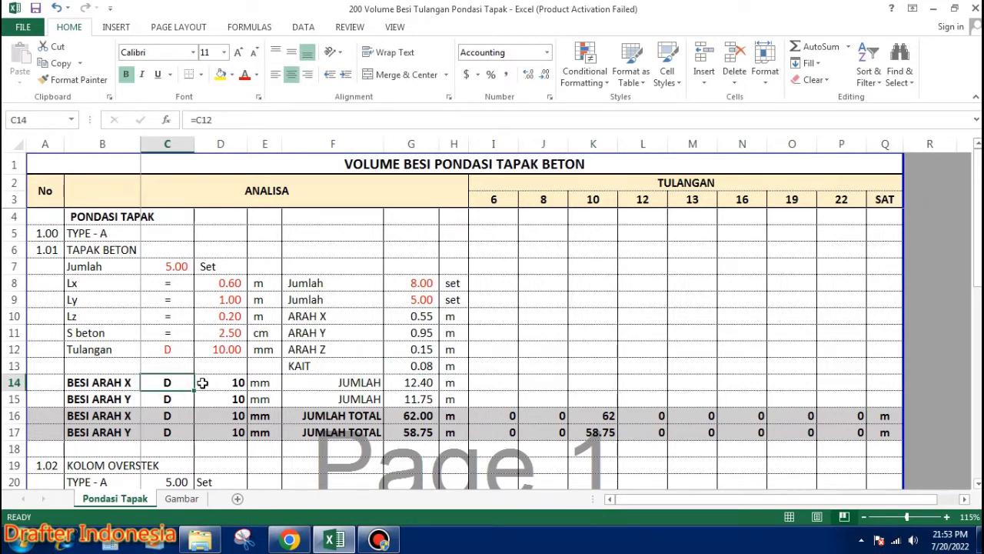
{"action": "left_click", "coordinate": [232, 382]}
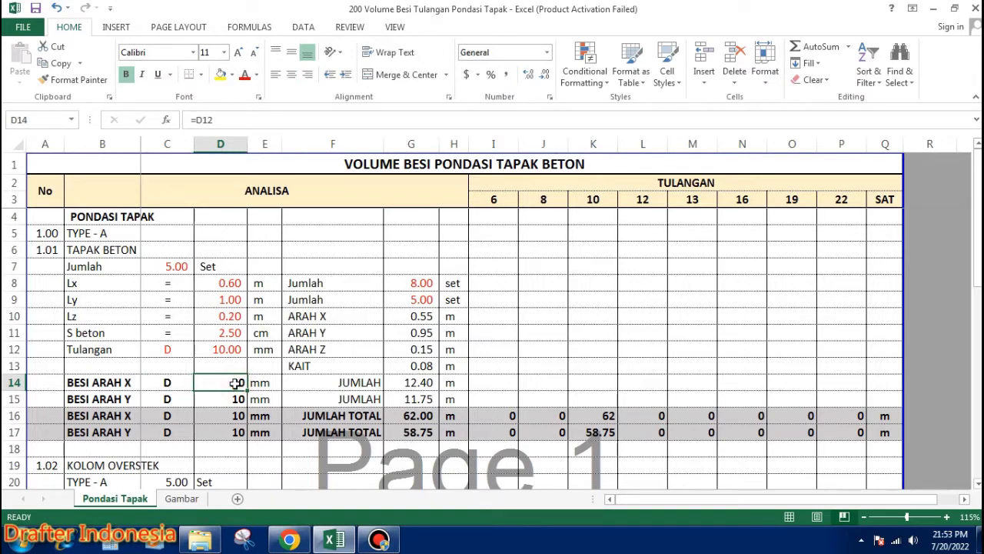
{"action": "double_click", "coordinate": [235, 383]}
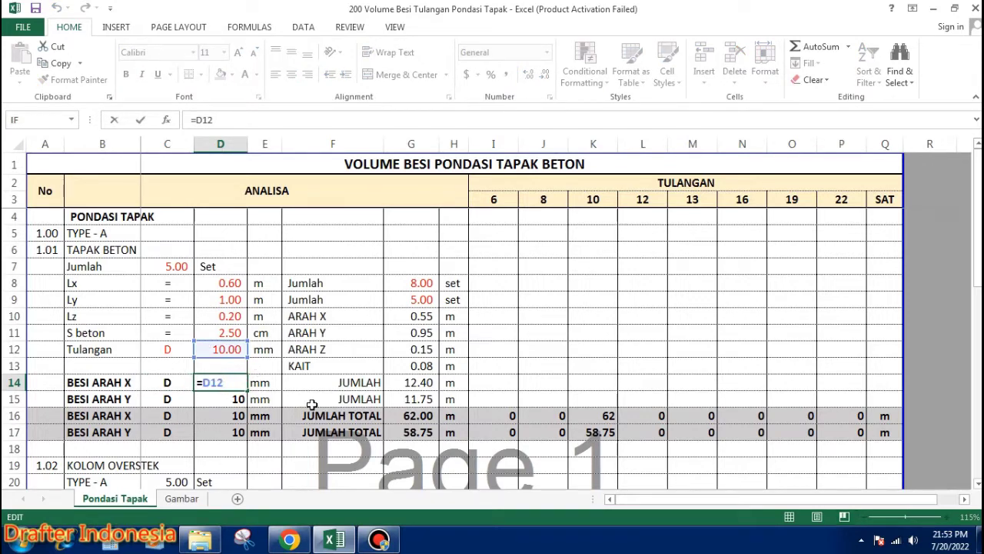
{"action": "key", "text": "Escape"}
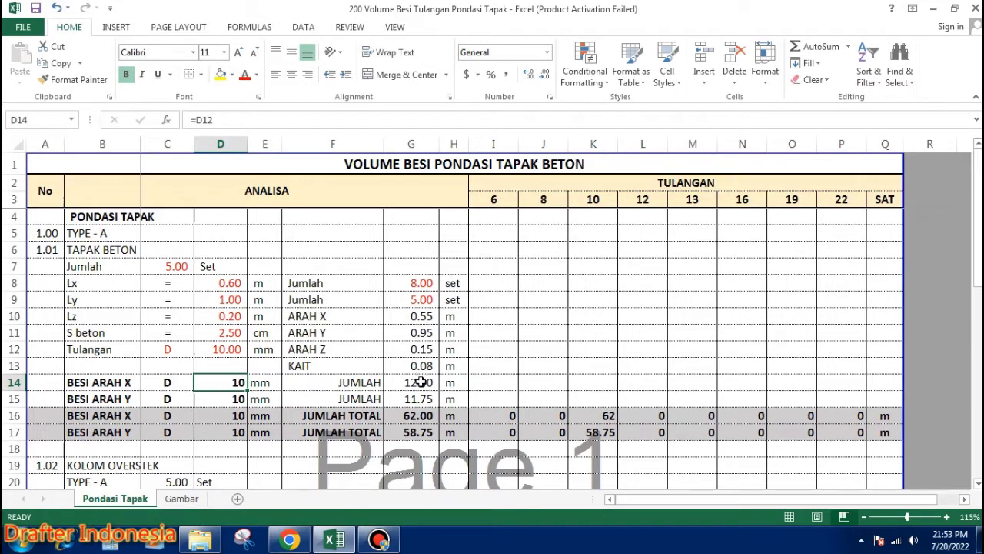
{"action": "double_click", "coordinate": [421, 382]}
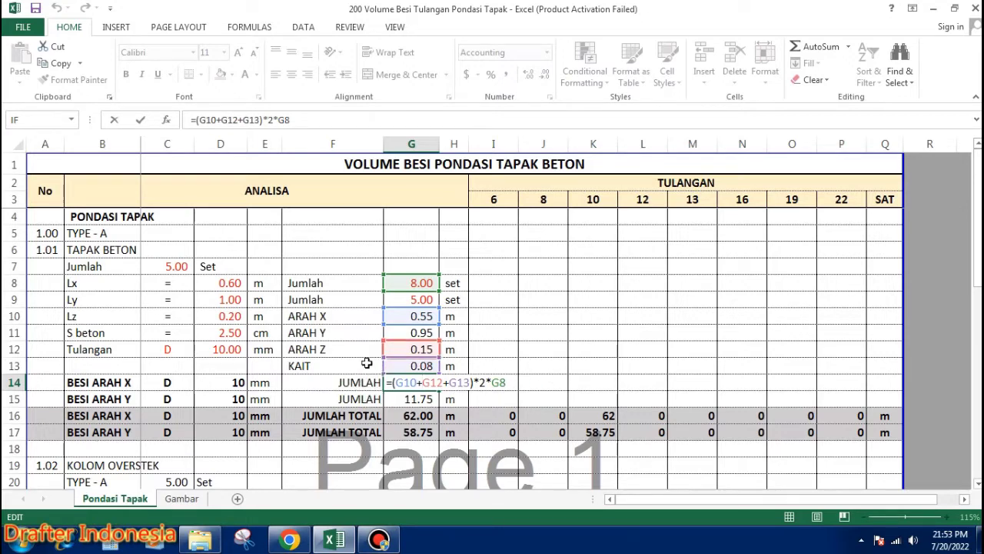
{"action": "key", "text": "ctrl+Return"}
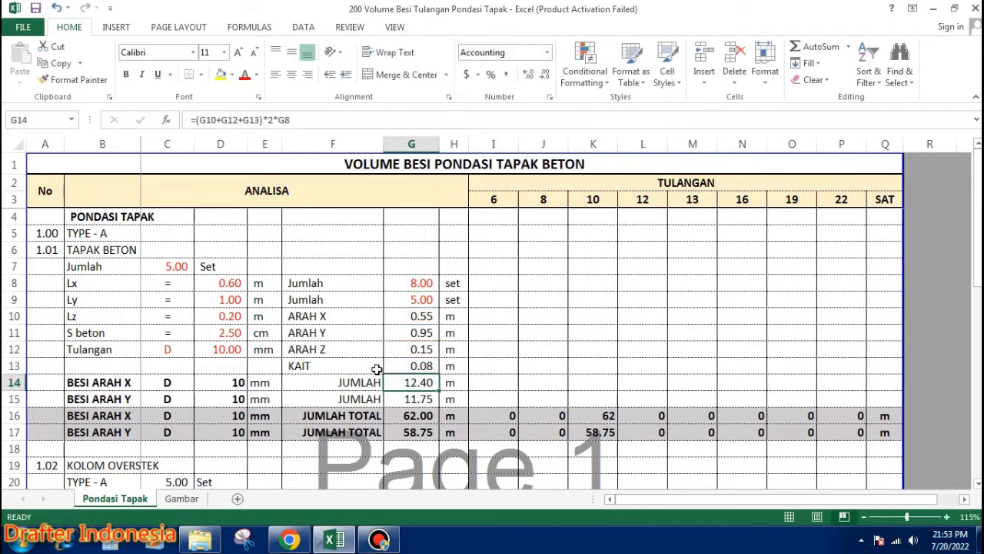
{"action": "left_click", "coordinate": [185, 498]}
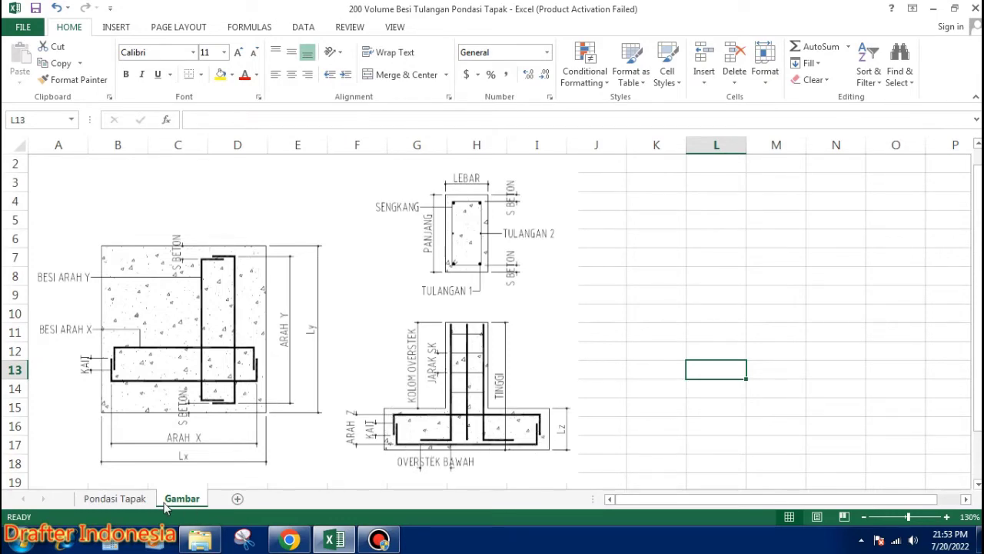
{"action": "left_click", "coordinate": [115, 498]}
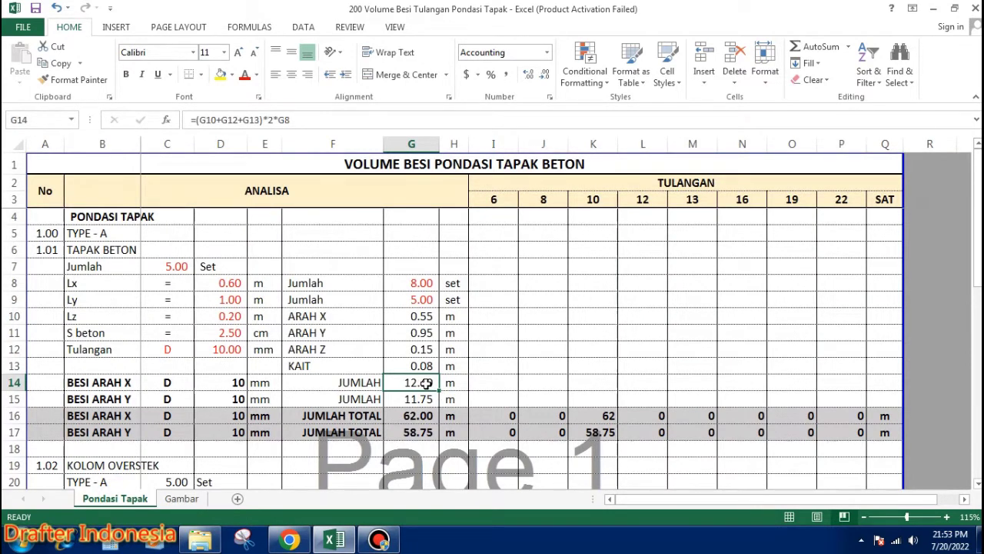
{"action": "double_click", "coordinate": [425, 382]}
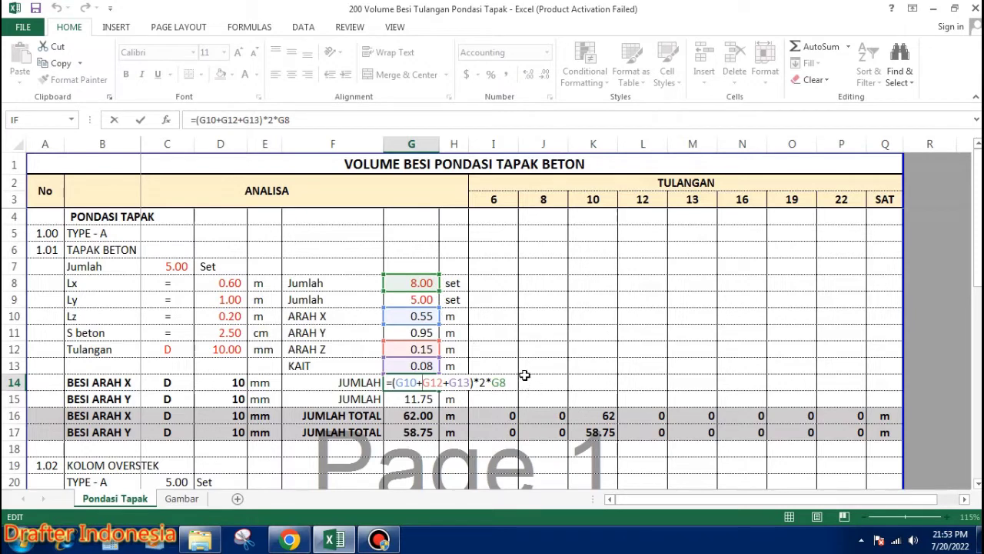
{"action": "left_click", "coordinate": [182, 499]}
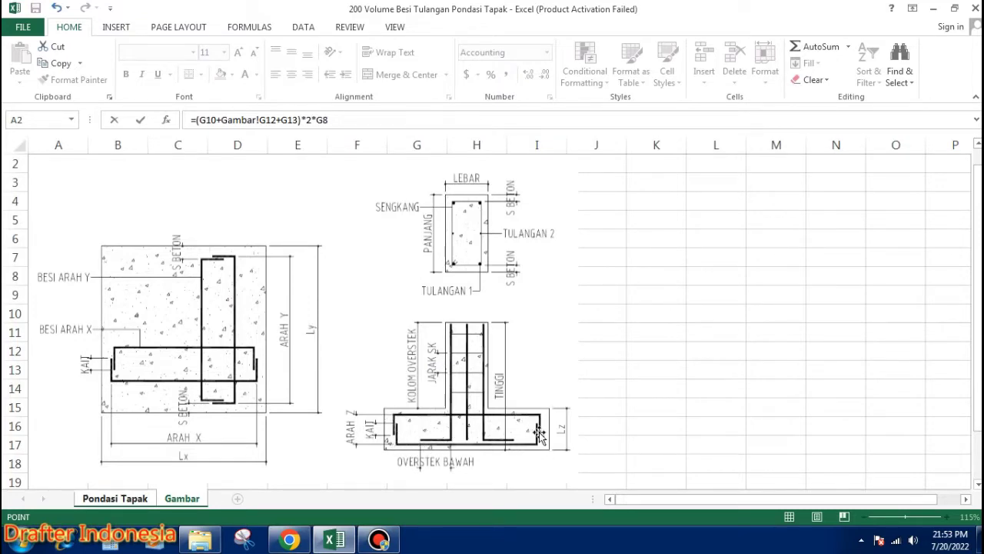
{"action": "left_click", "coordinate": [120, 498]}
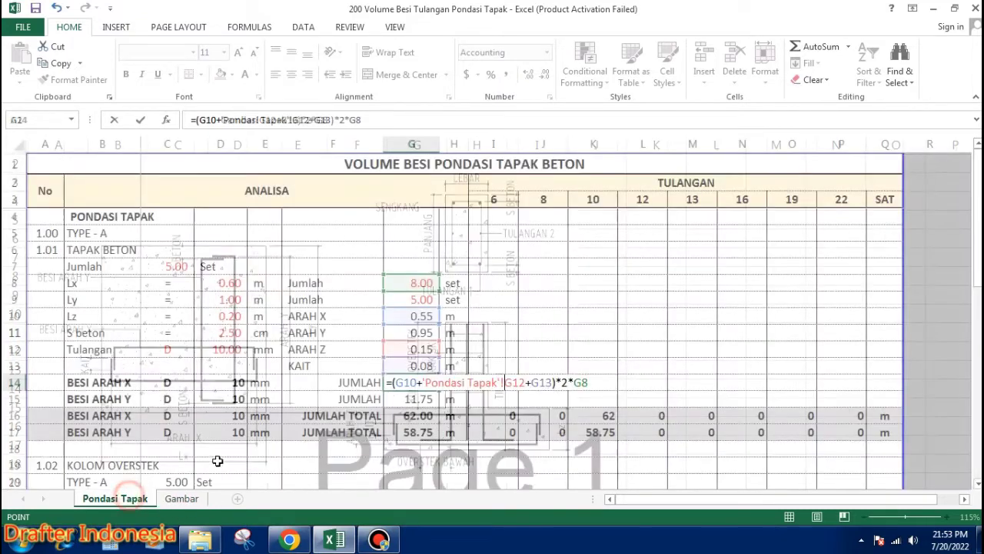
{"action": "key", "text": "Return"}
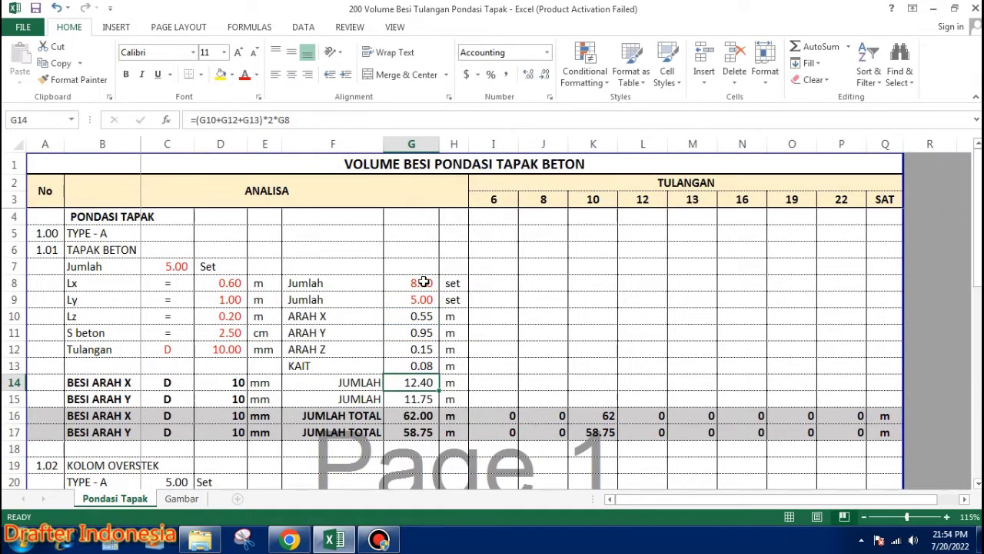
{"action": "double_click", "coordinate": [424, 384]}
{"action": "key", "text": "Escape"}
{"action": "left_click", "coordinate": [181, 498]}
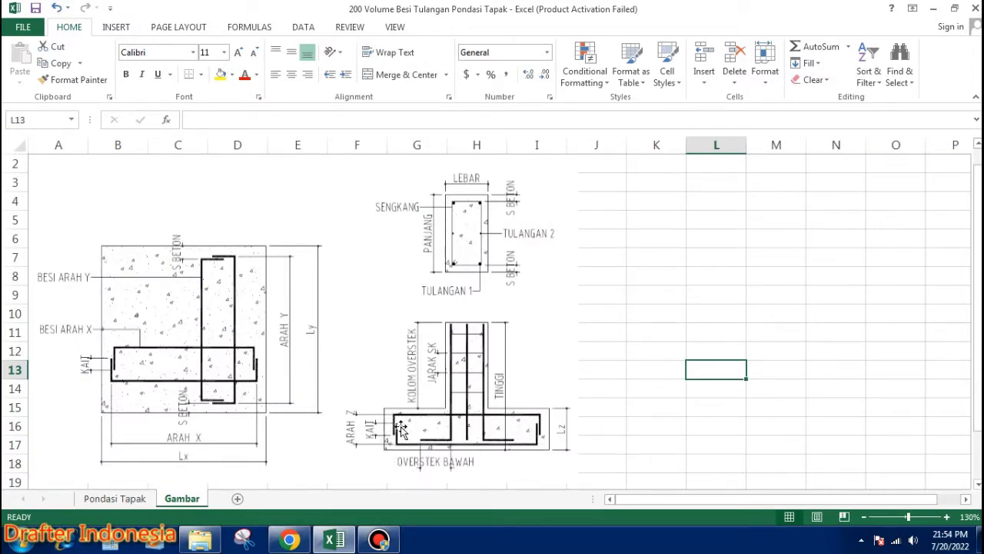
{"action": "left_click", "coordinate": [126, 498]}
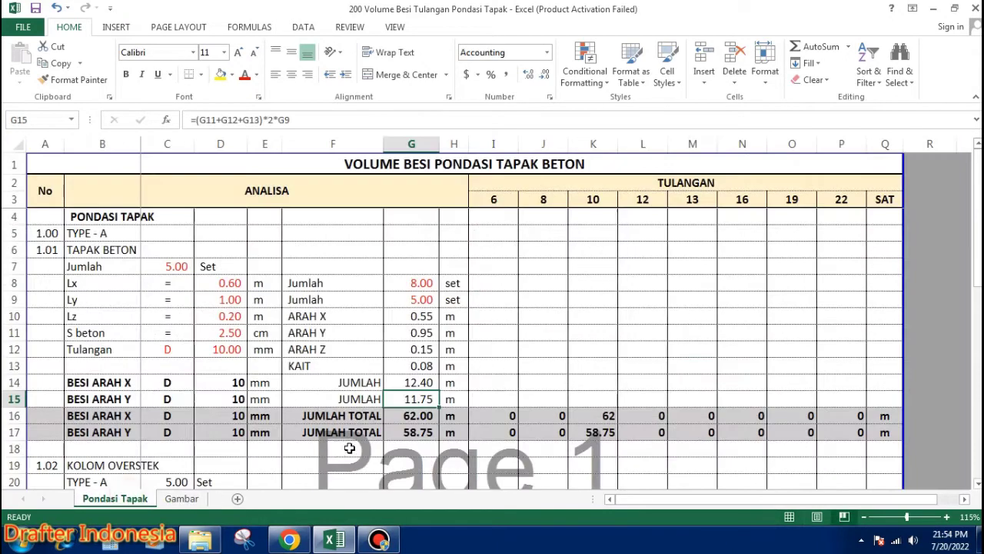
{"action": "double_click", "coordinate": [423, 399]}
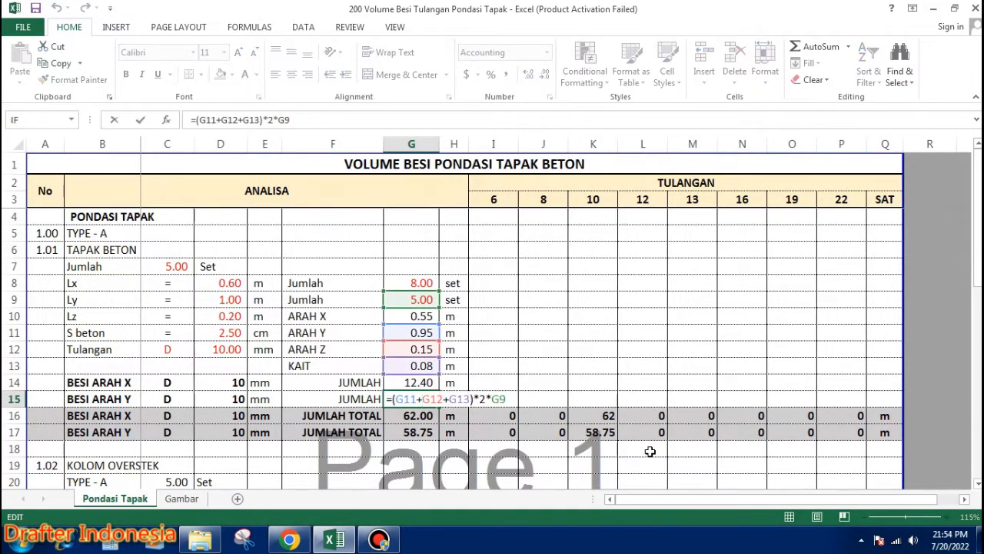
{"action": "key", "text": "Escape"}
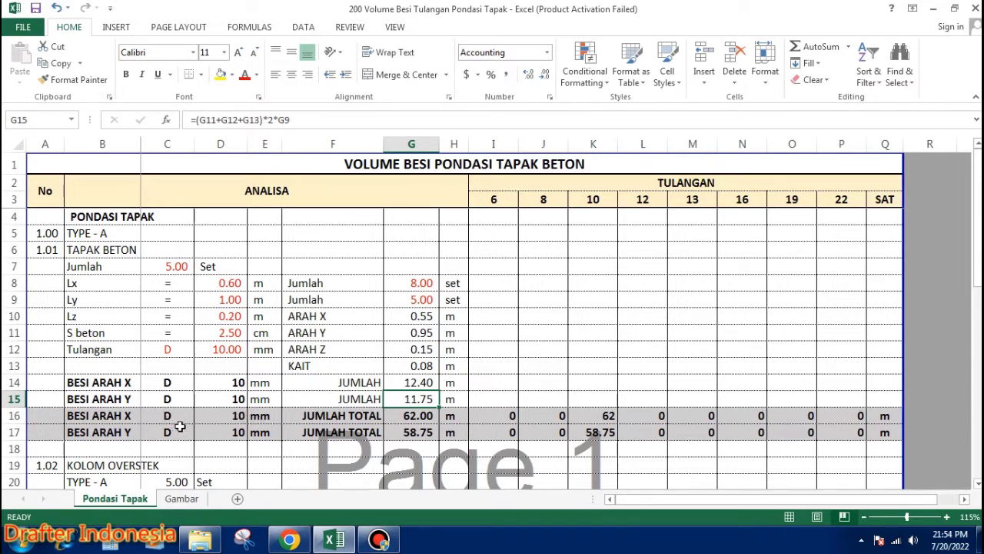
{"action": "left_click", "coordinate": [170, 351]}
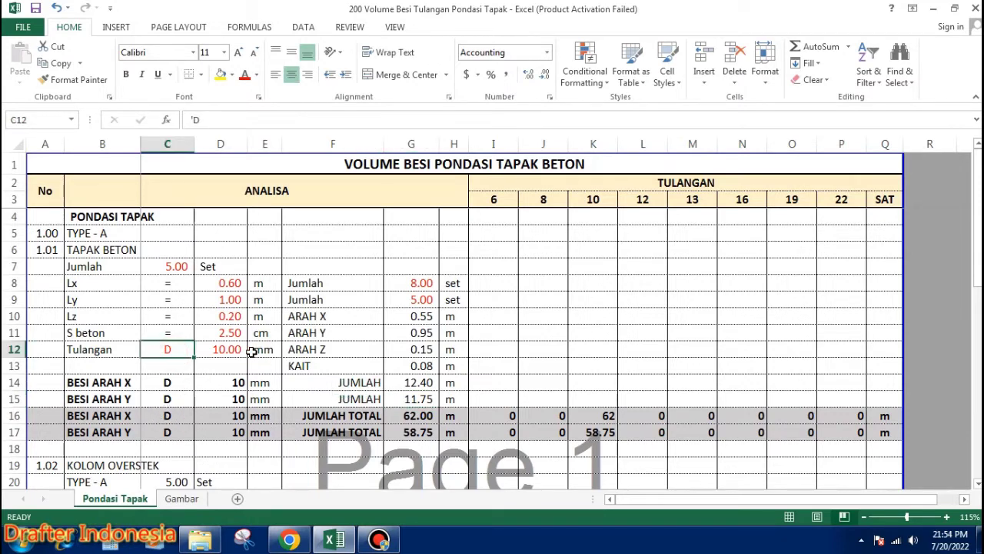
{"action": "type", "text": "O"}
{"action": "key", "text": "Return"}
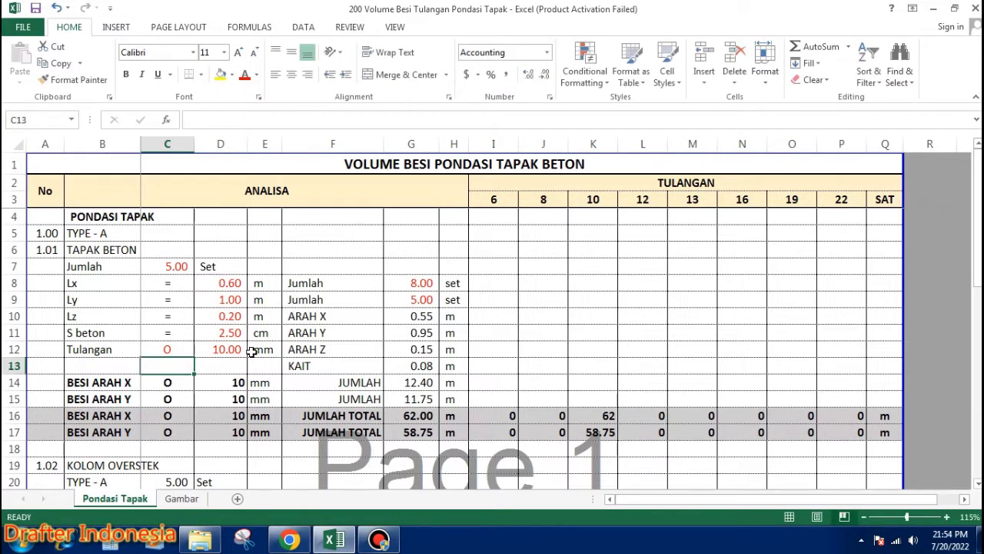
{"action": "key", "text": "Up"}
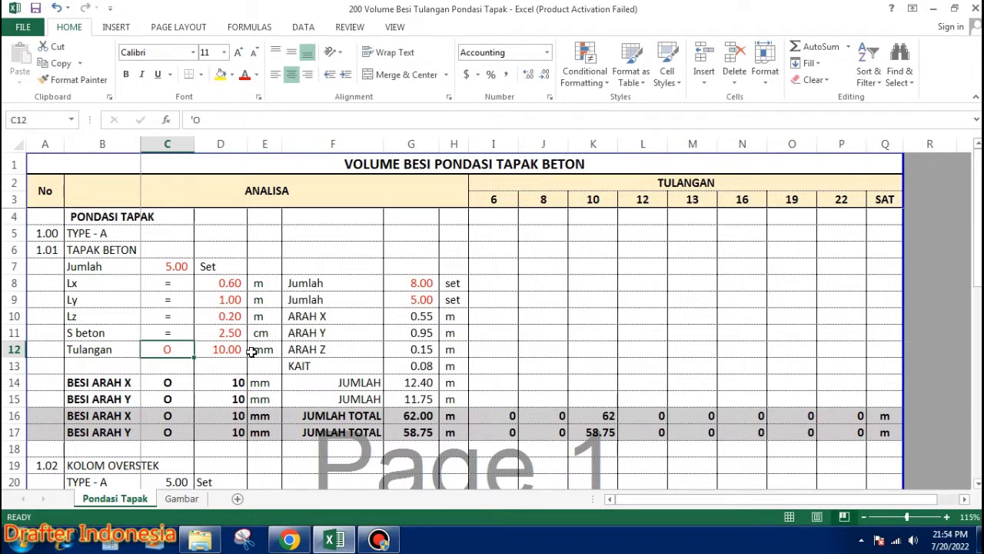
{"action": "type", "text": "D"}
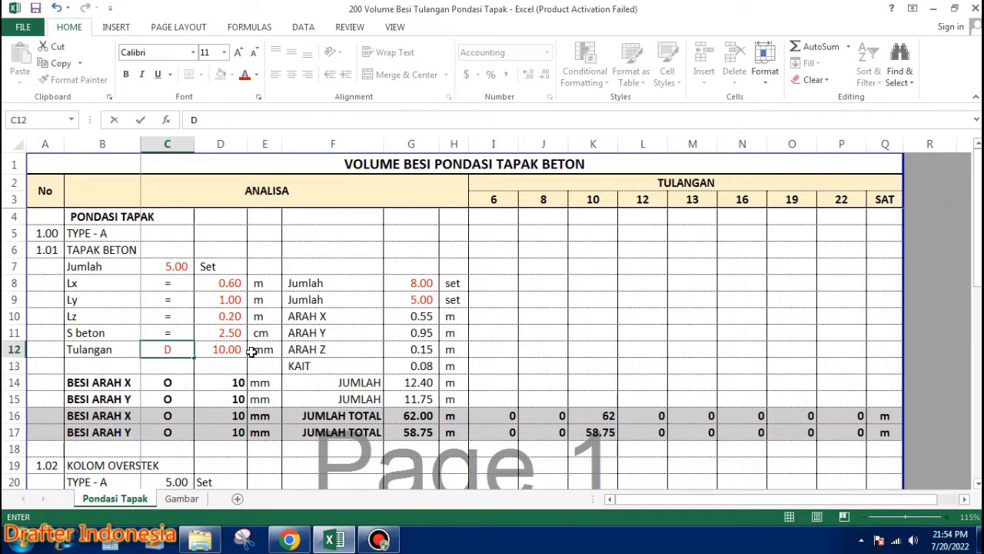
{"action": "key", "text": "Return"}
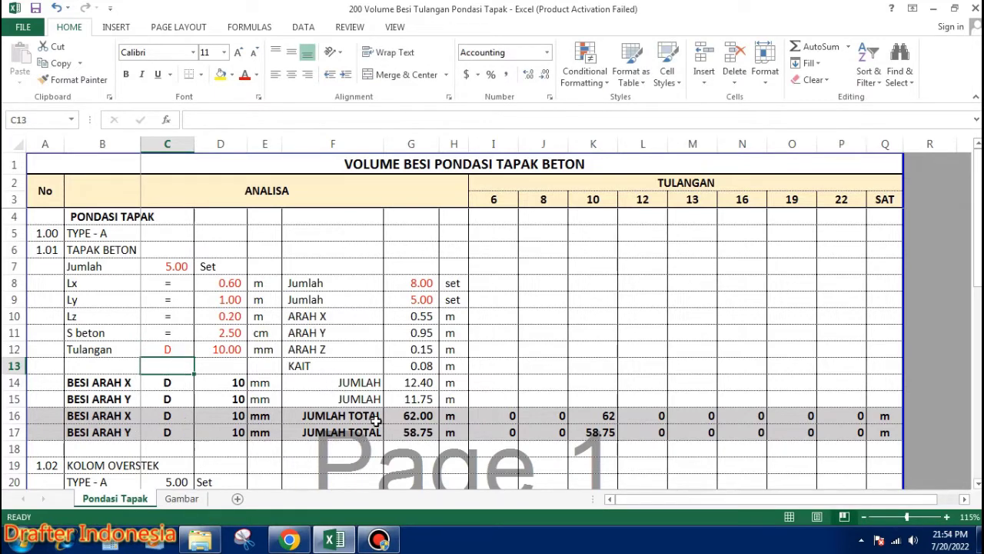
{"action": "left_click", "coordinate": [416, 416]}
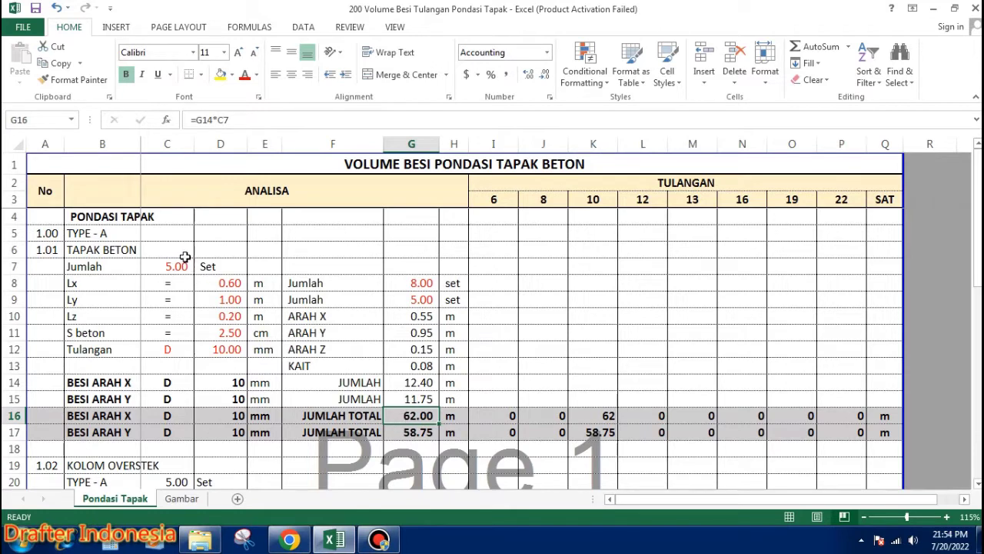
{"action": "double_click", "coordinate": [412, 415]}
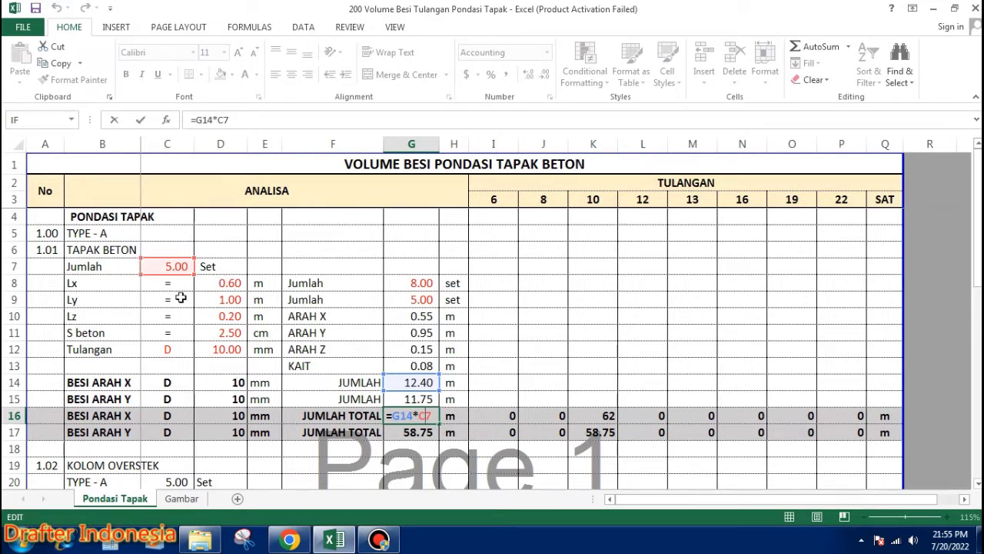
{"action": "key", "text": "ctrl+Return"}
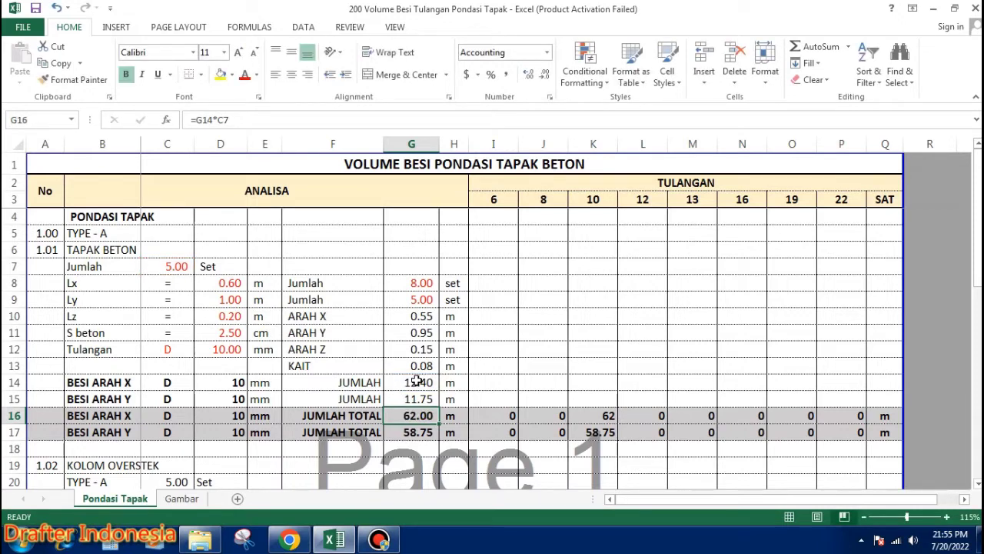
{"action": "double_click", "coordinate": [416, 380]}
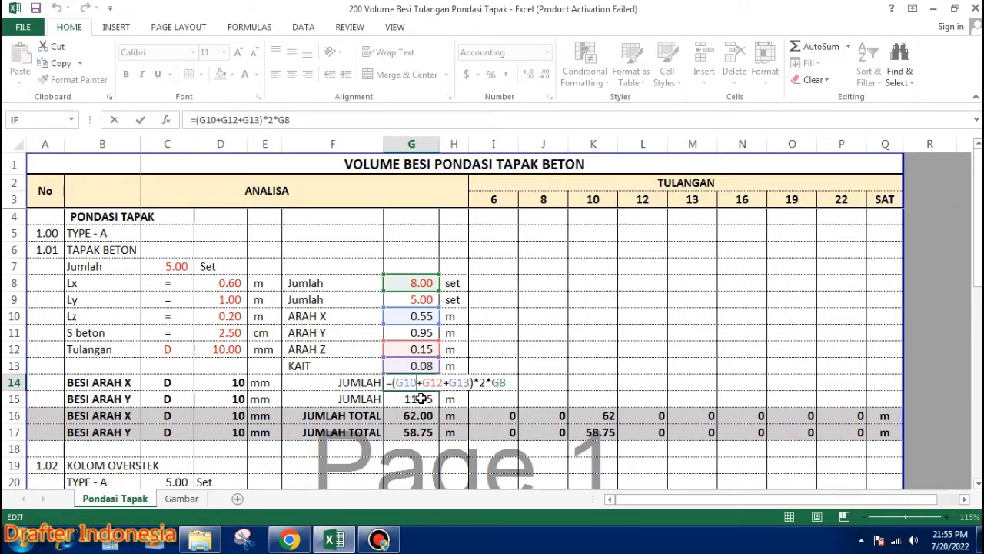
{"action": "key", "text": "Return"}
{"action": "double_click", "coordinate": [421, 398]}
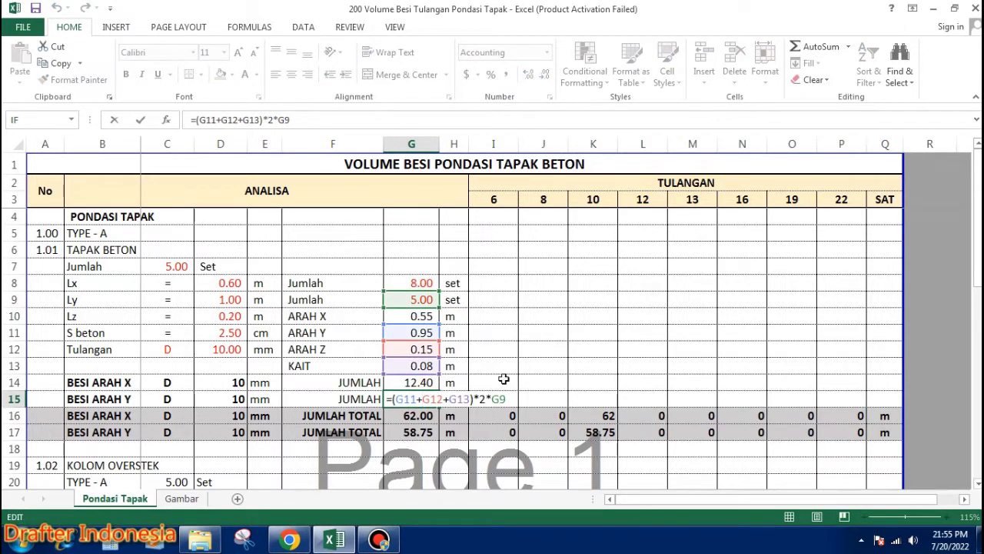
{"action": "key", "text": "Return"}
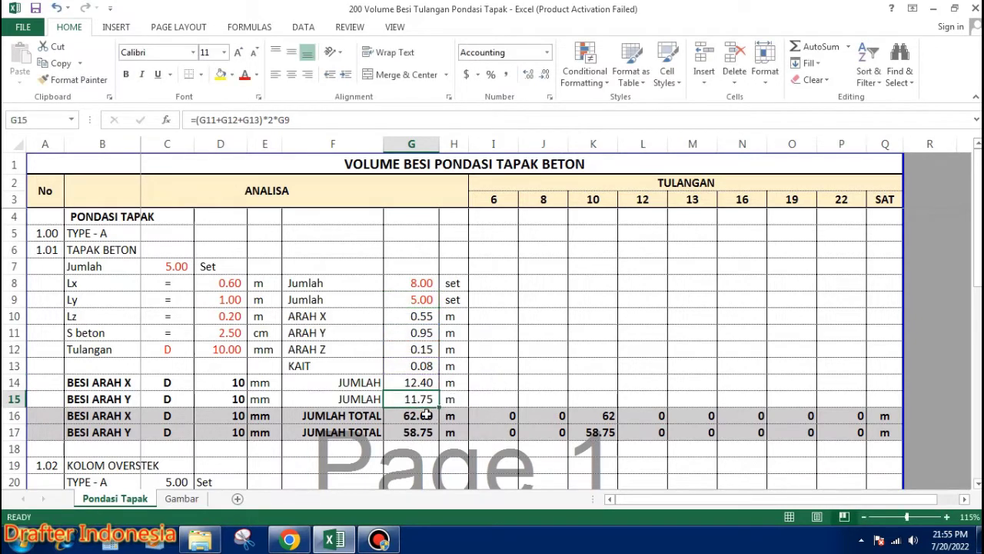
{"action": "double_click", "coordinate": [421, 415]}
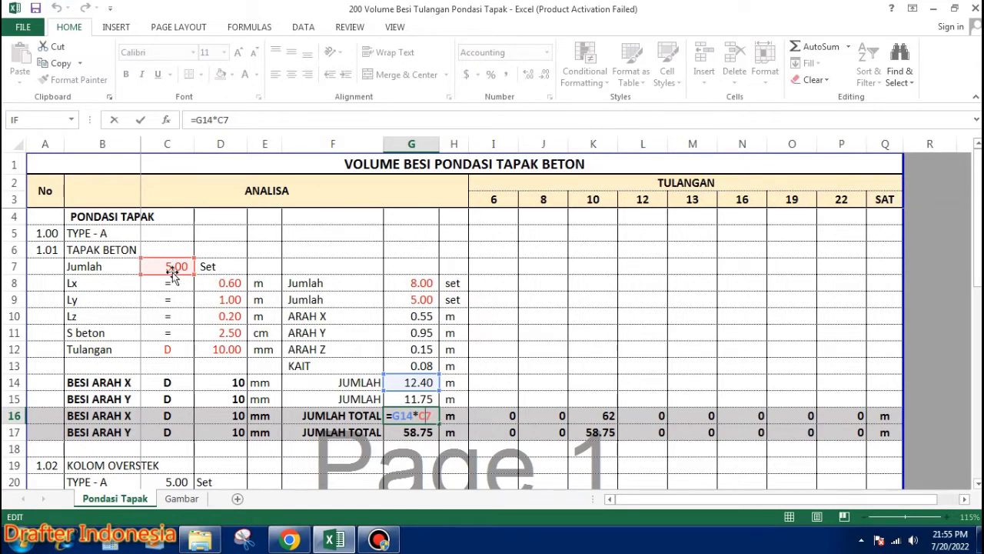
{"action": "key", "text": "Return"}
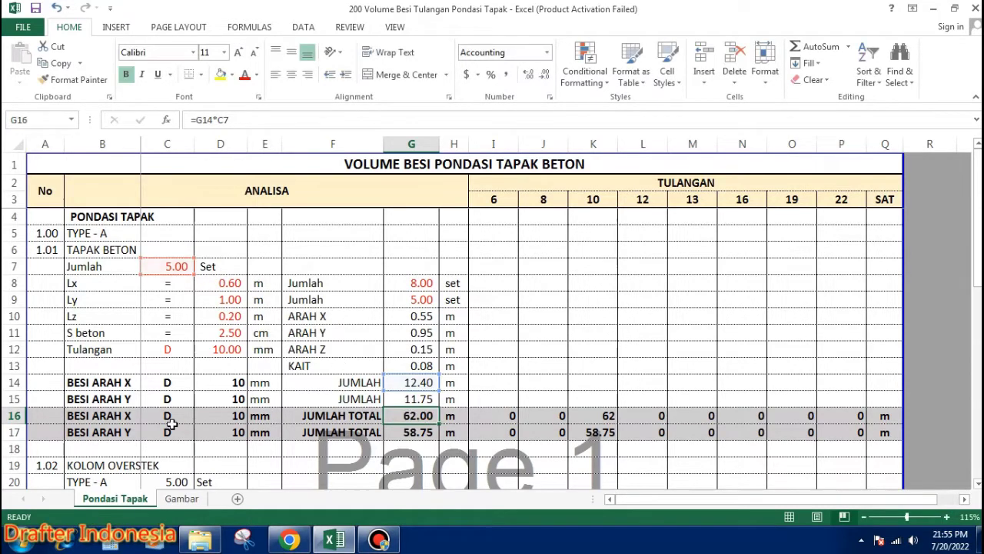
{"action": "double_click", "coordinate": [415, 432]}
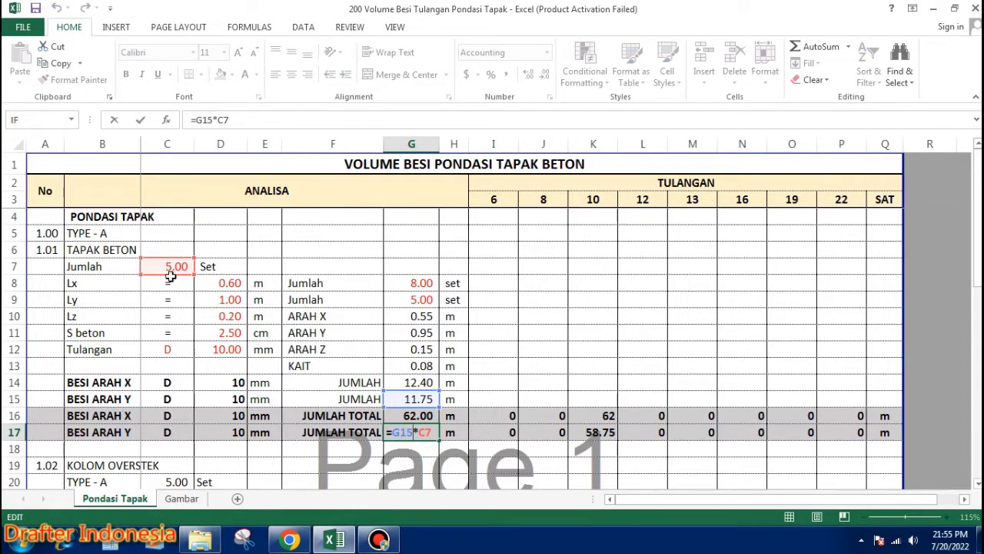
{"action": "key", "text": "ctrl+Return"}
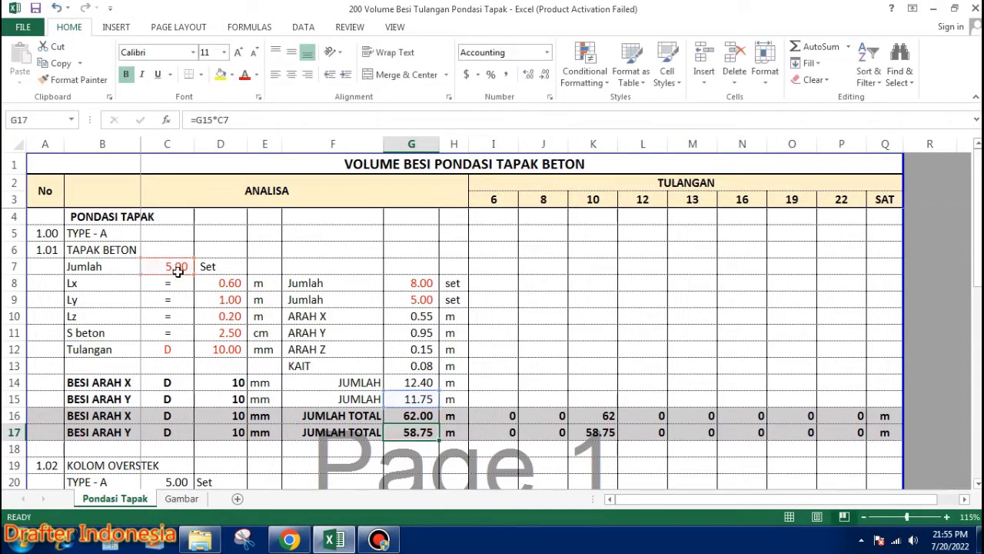
{"action": "left_click", "coordinate": [501, 416]}
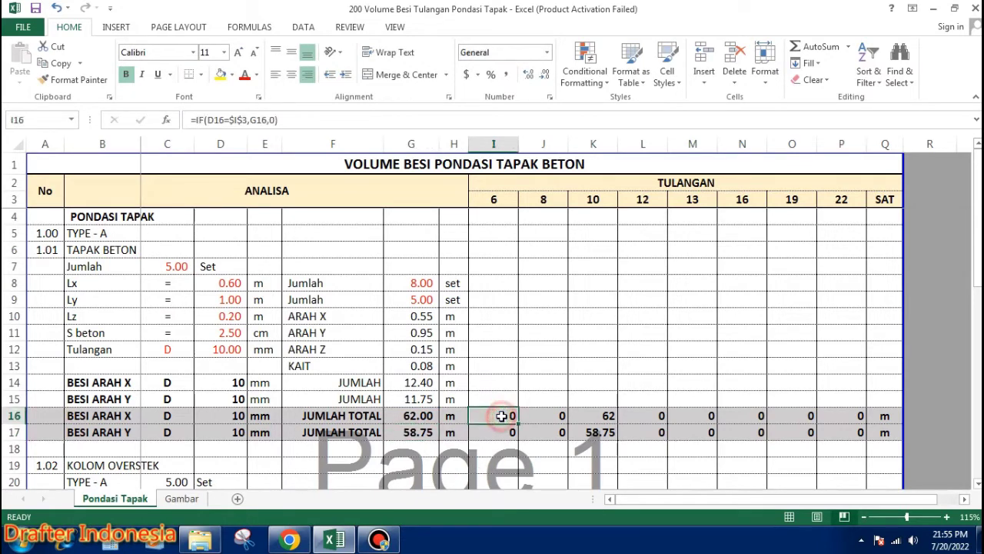
{"action": "left_click", "coordinate": [546, 415]}
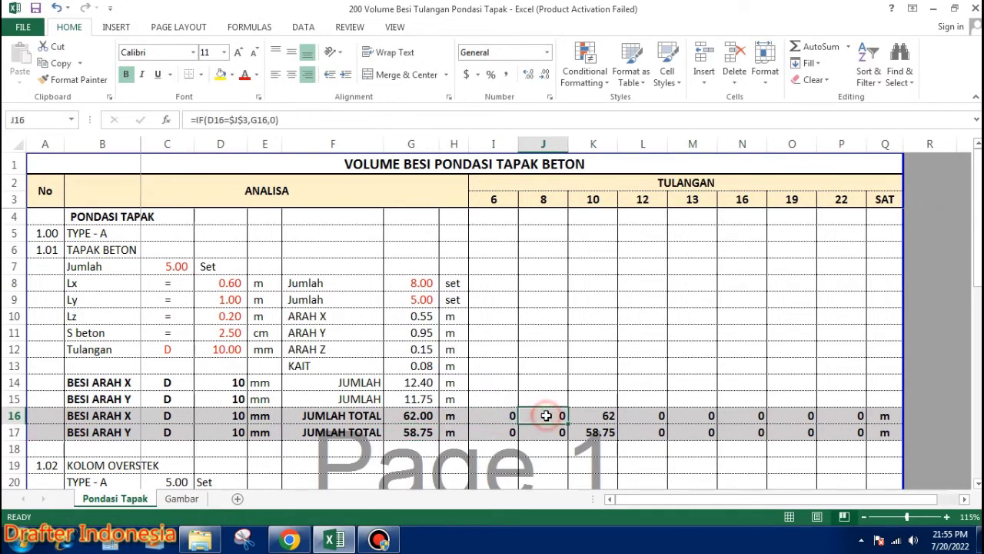
{"action": "left_click", "coordinate": [610, 415]}
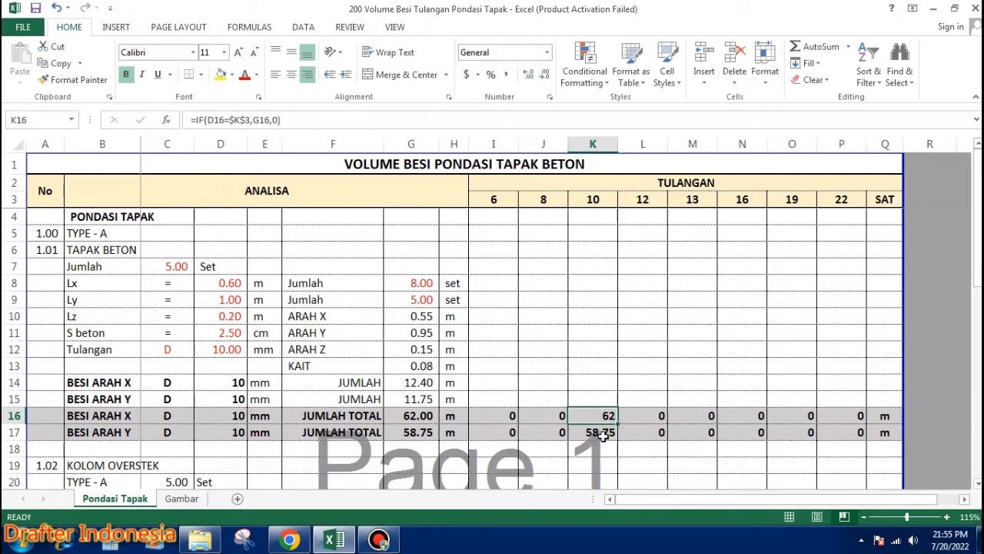
{"action": "left_click", "coordinate": [602, 435]}
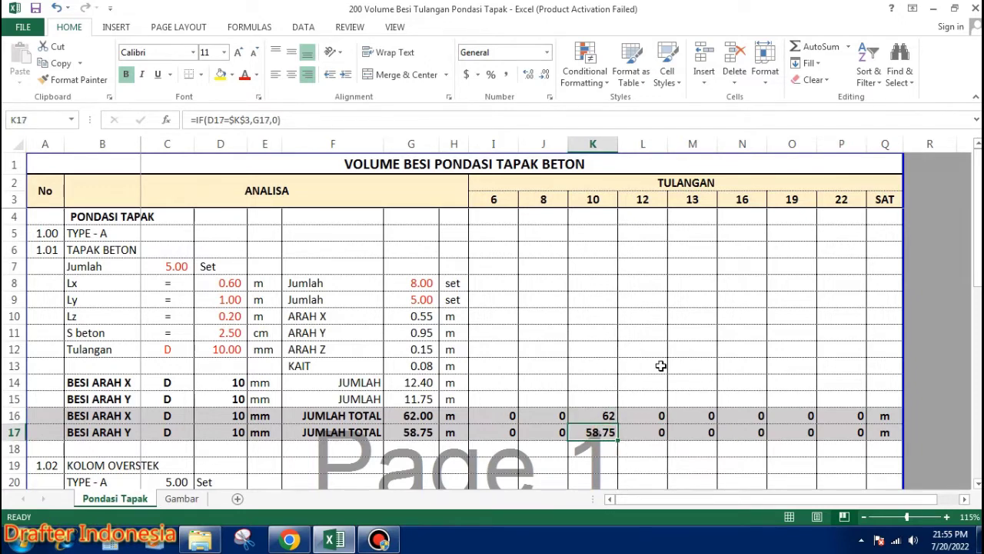
{"action": "scroll", "coordinate": [630, 289], "scroll_direction": "down", "scroll_amount": 1}
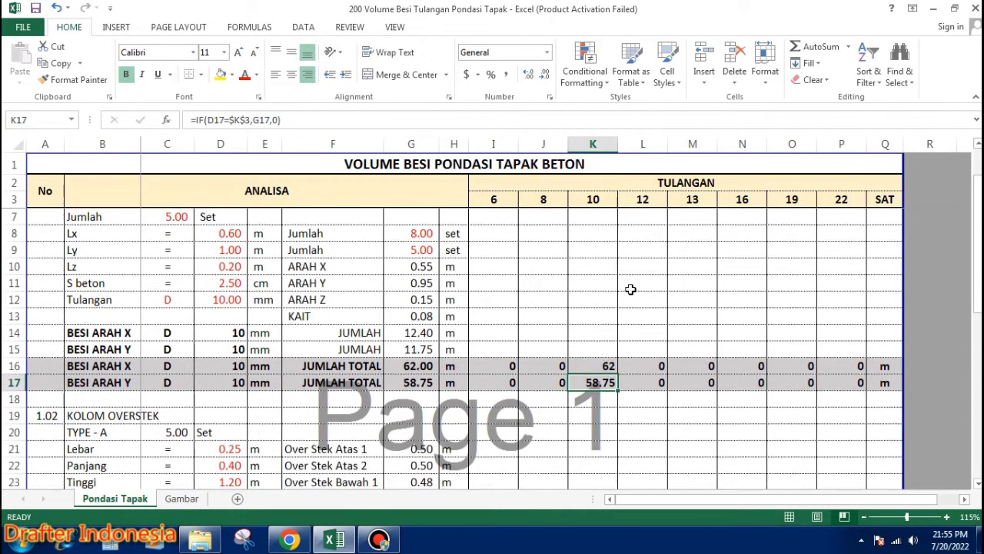
{"action": "scroll", "coordinate": [625, 288], "scroll_direction": "down", "scroll_amount": 2}
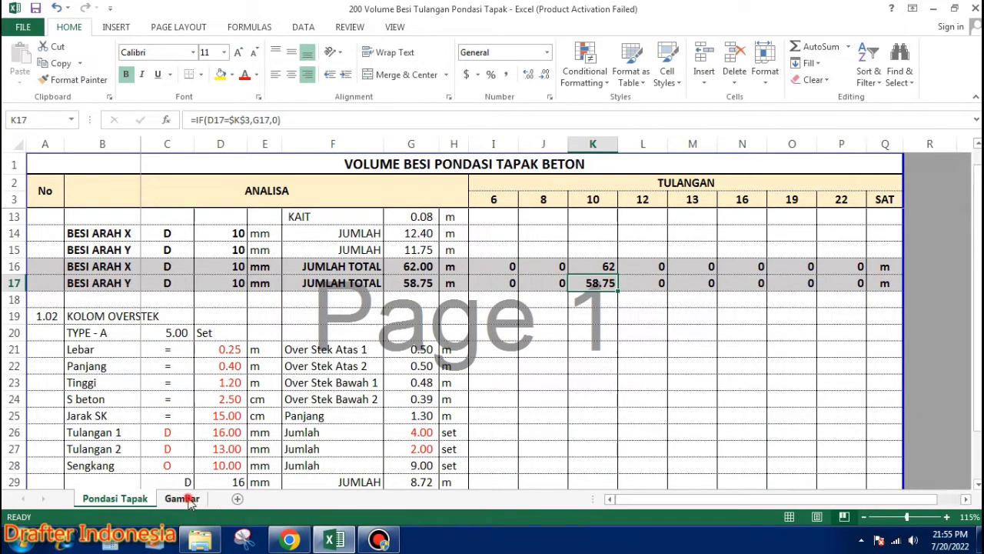
{"action": "left_click", "coordinate": [182, 498]}
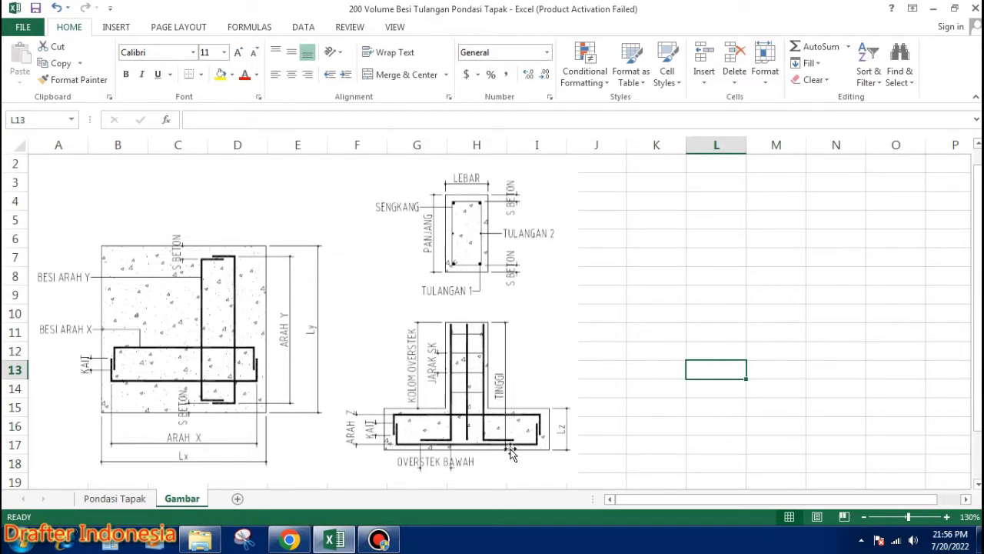
{"action": "left_click", "coordinate": [137, 501]}
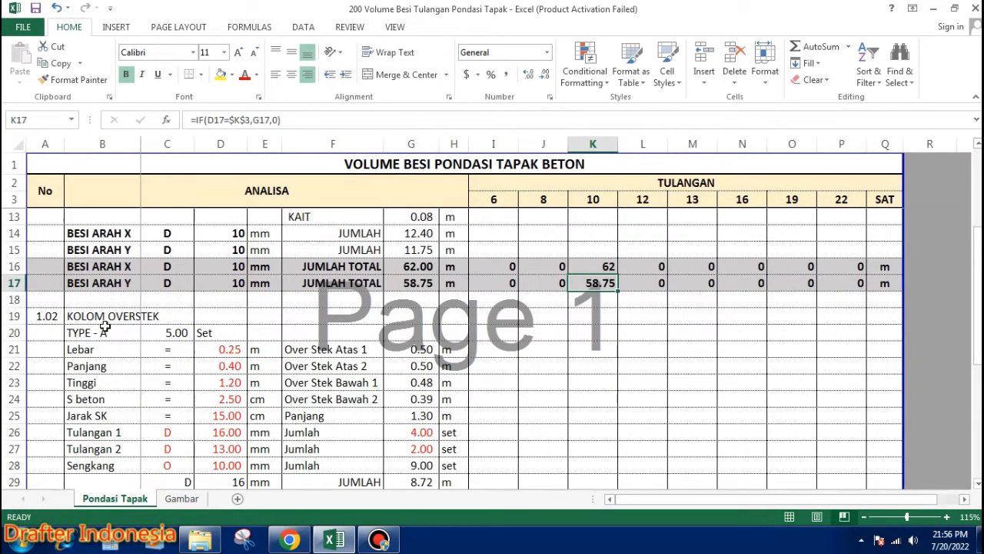
Step: Link the TYPE - A count in C20 to C7 with =C7
{"action": "left_click", "coordinate": [175, 332]}
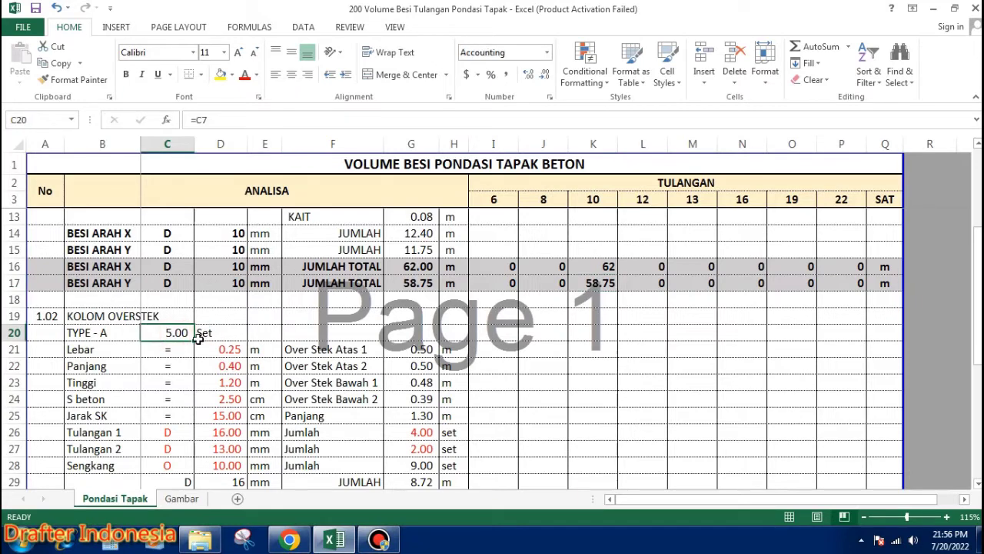
{"action": "type", "text": "=C7"}
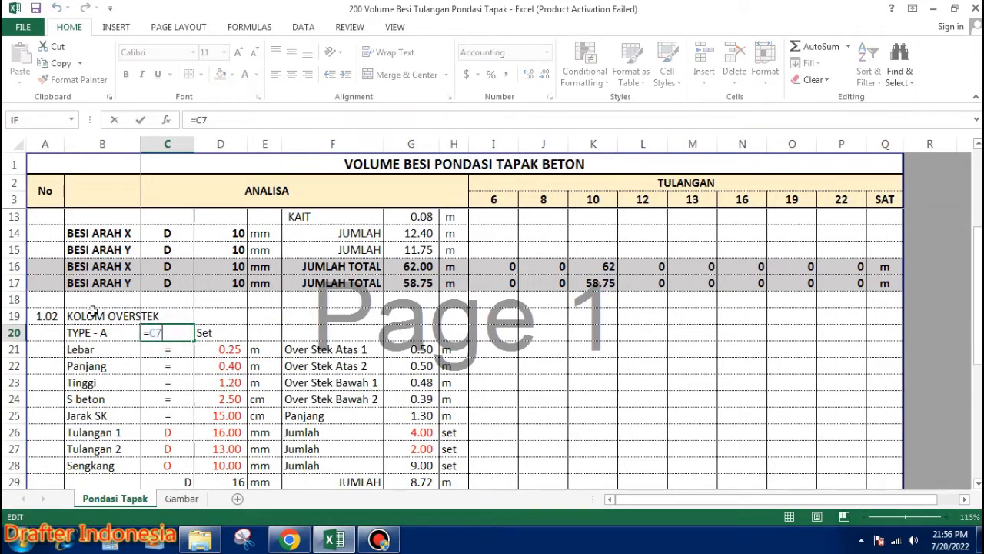
{"action": "key", "text": "ctrl+Return"}
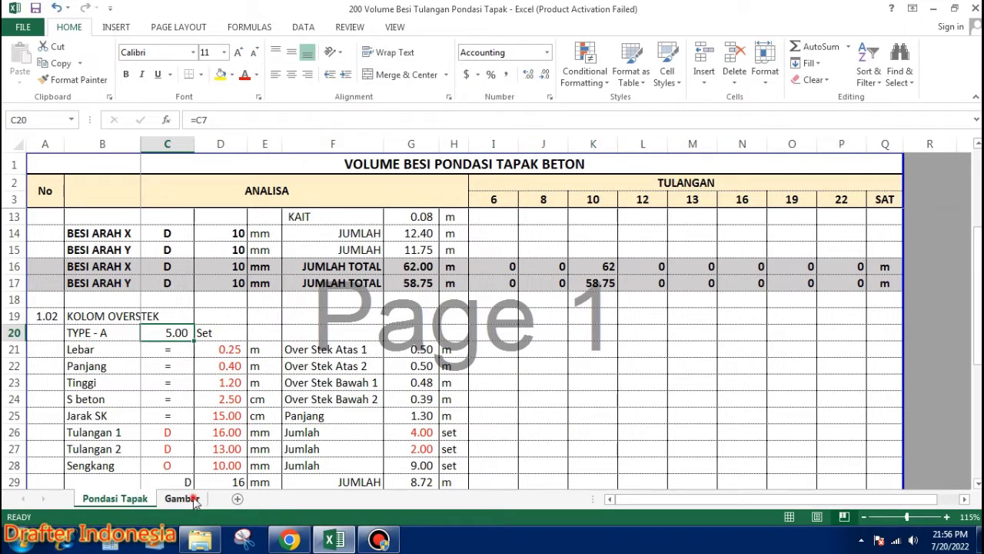
{"action": "left_click", "coordinate": [182, 498]}
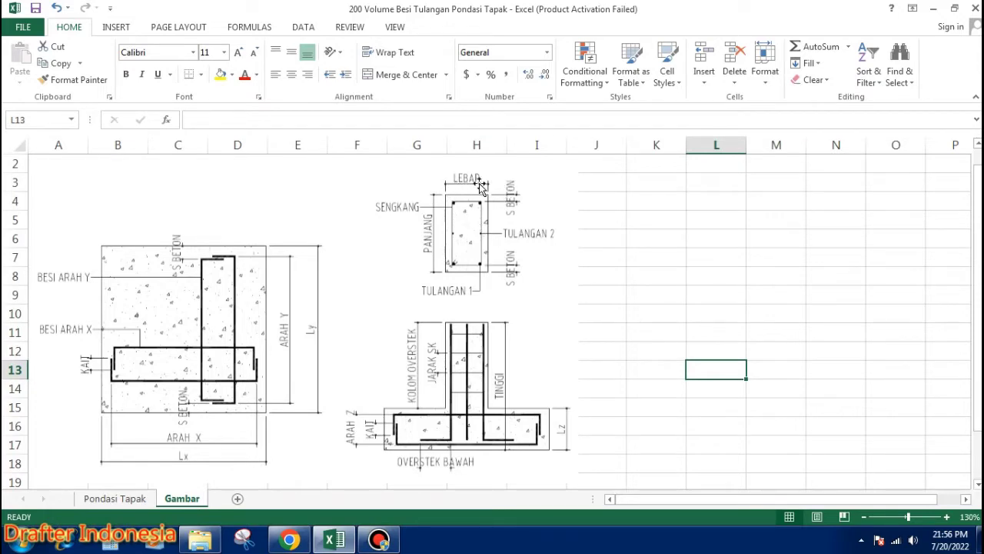
{"action": "left_click", "coordinate": [139, 499]}
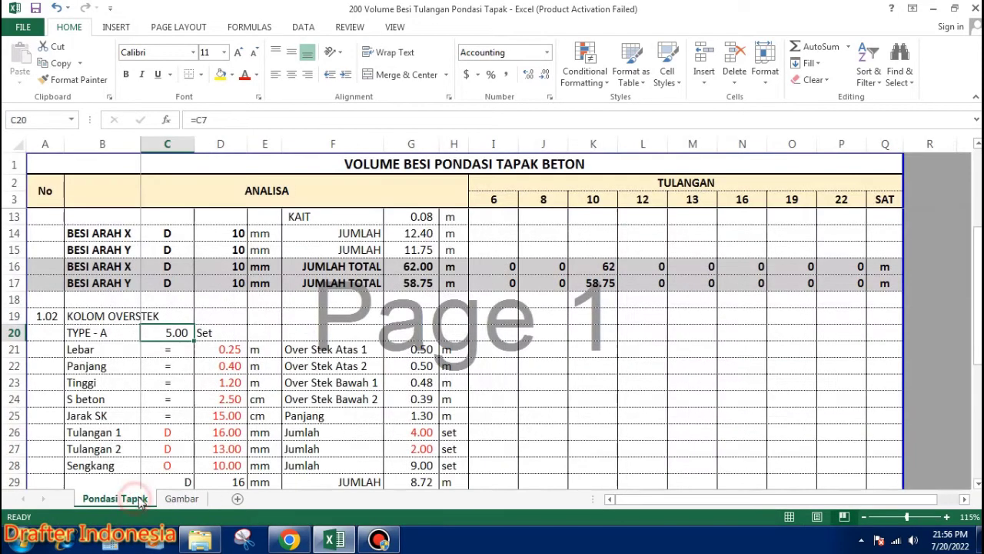
Step: Set the column Lebar to 0.15 m and Panjang to 0.30 m, checking the Gambar section
{"action": "left_click", "coordinate": [215, 348]}
{"action": "type", "text": "0."}
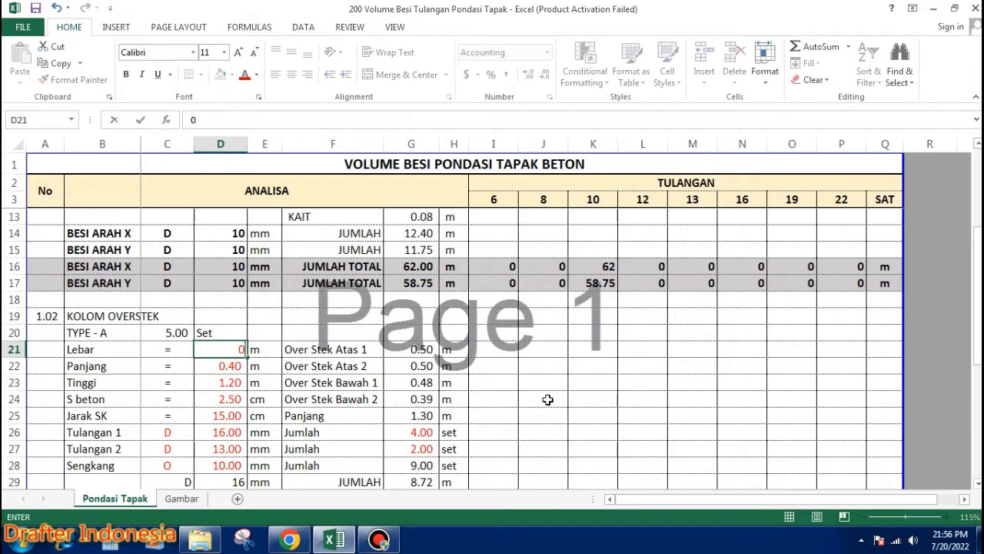
{"action": "type", "text": "15"}
{"action": "key", "text": "Return"}
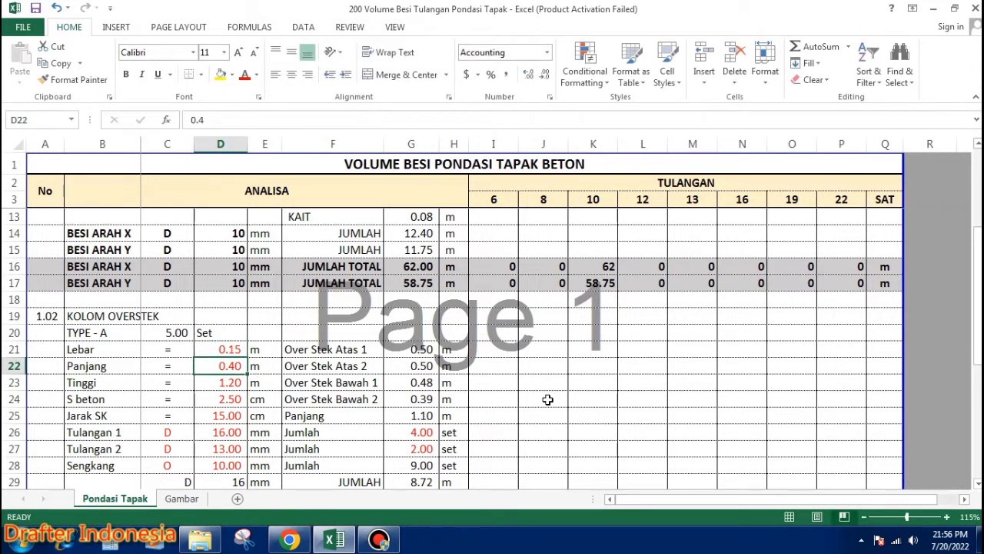
{"action": "type", "text": "0."}
{"action": "key", "text": "Return"}
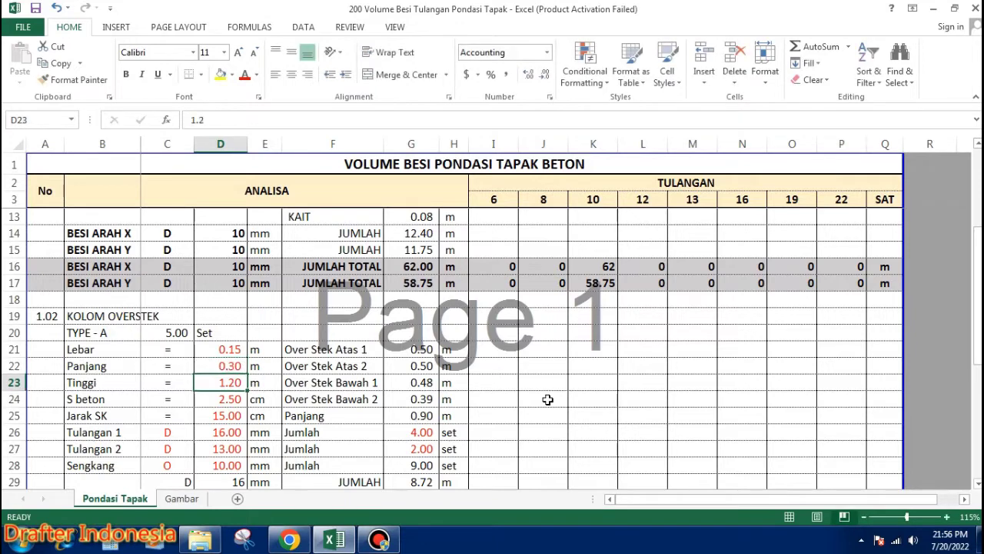
{"action": "left_click", "coordinate": [181, 498]}
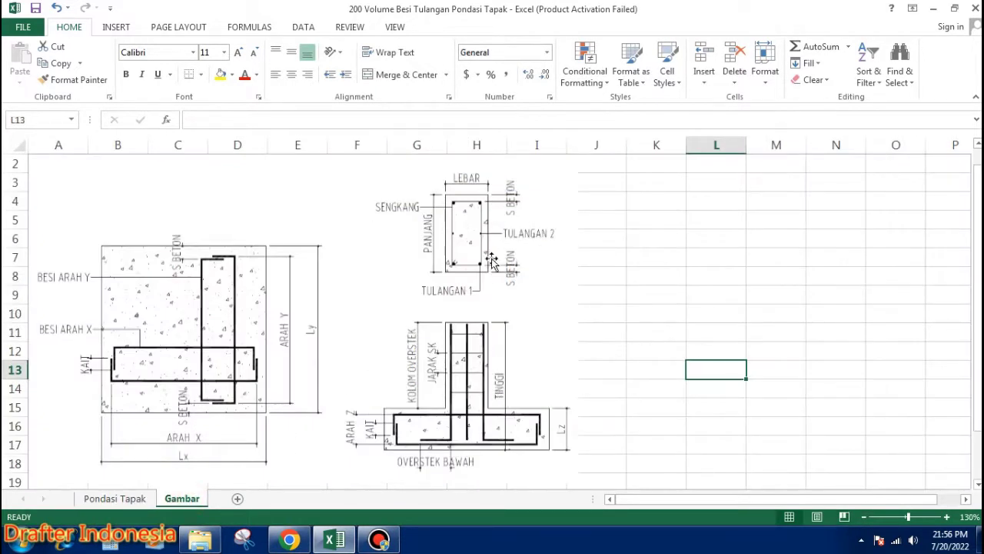
{"action": "left_click", "coordinate": [129, 498]}
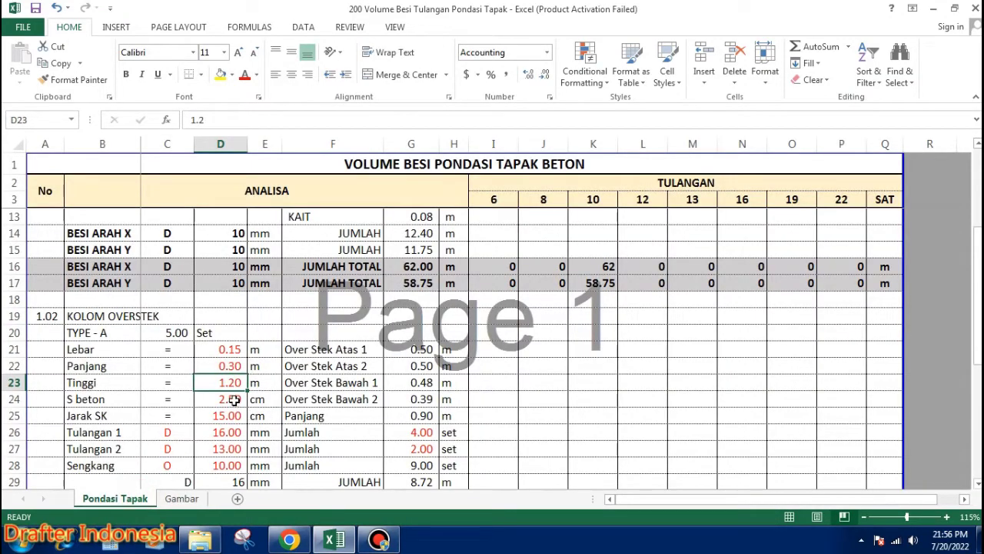
Step: Review the S beton and Tinggi values against the Gambar column drawing
{"action": "left_click", "coordinate": [234, 399]}
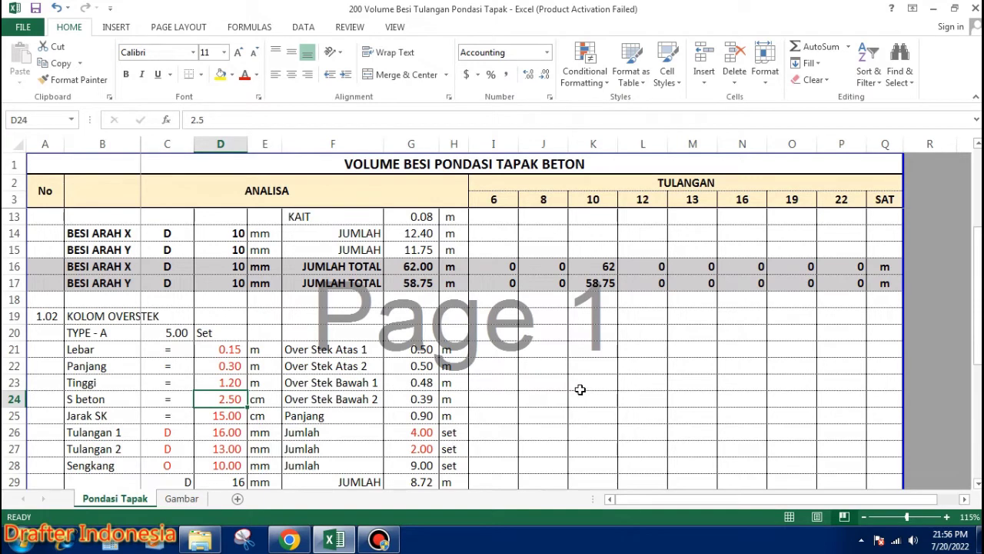
{"action": "left_click", "coordinate": [191, 498]}
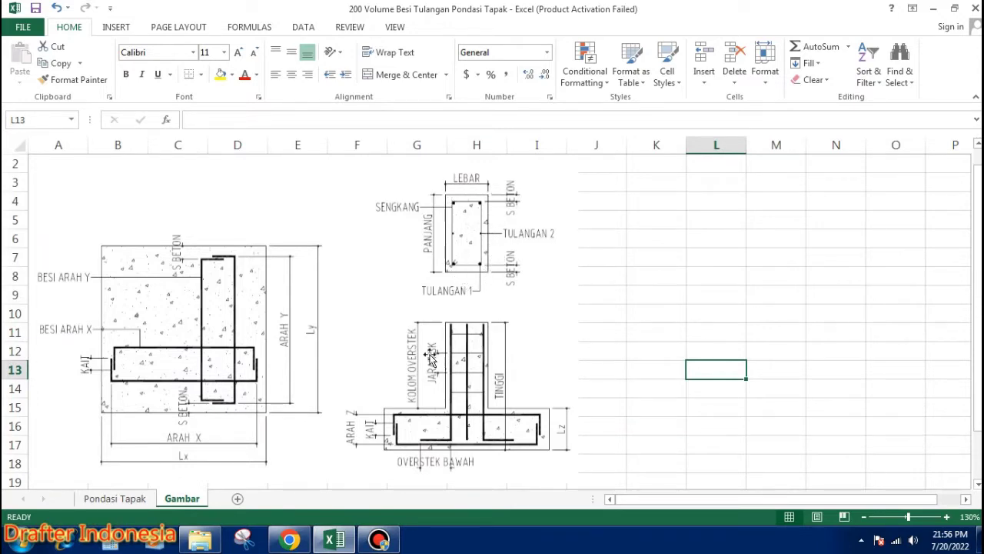
{"action": "left_click", "coordinate": [137, 500]}
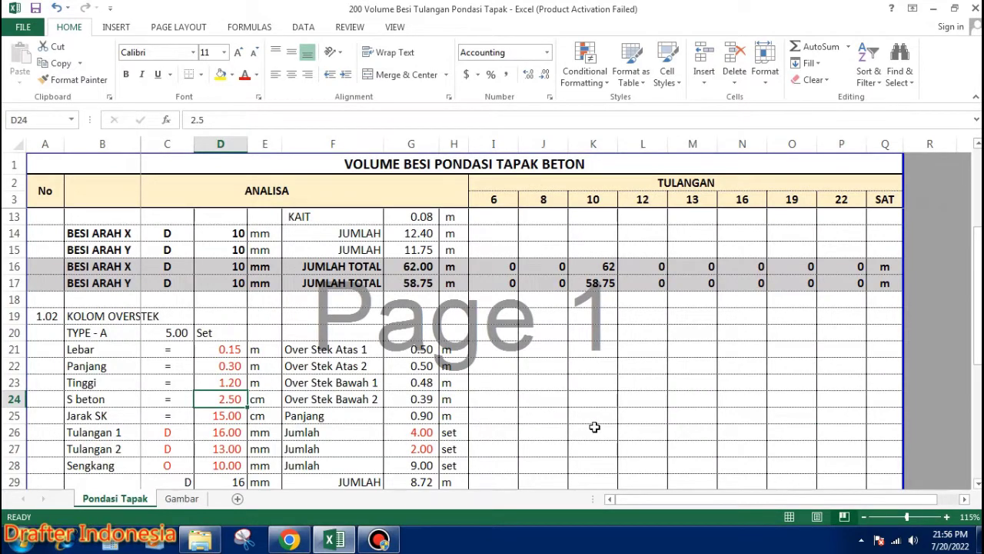
{"action": "left_click", "coordinate": [230, 382]}
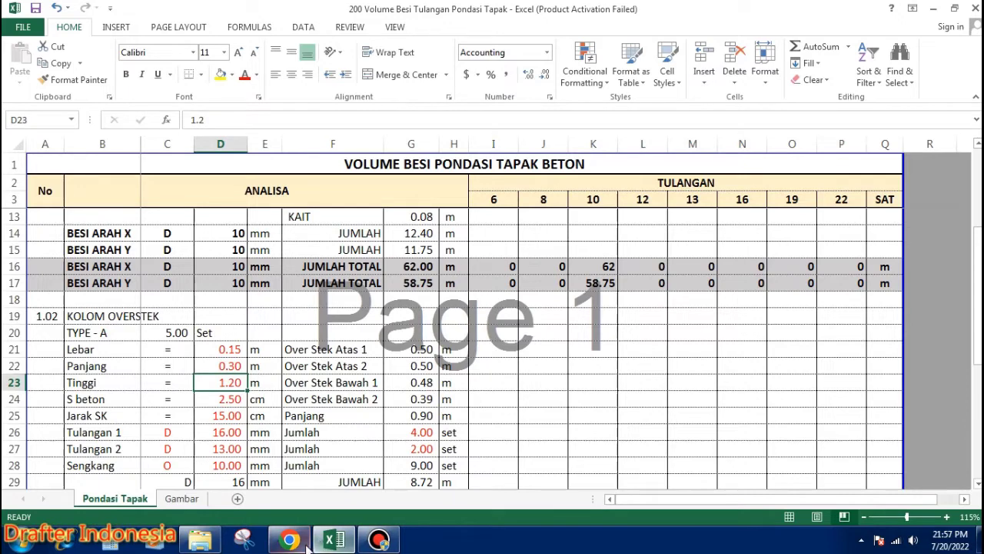
{"action": "left_click", "coordinate": [182, 498]}
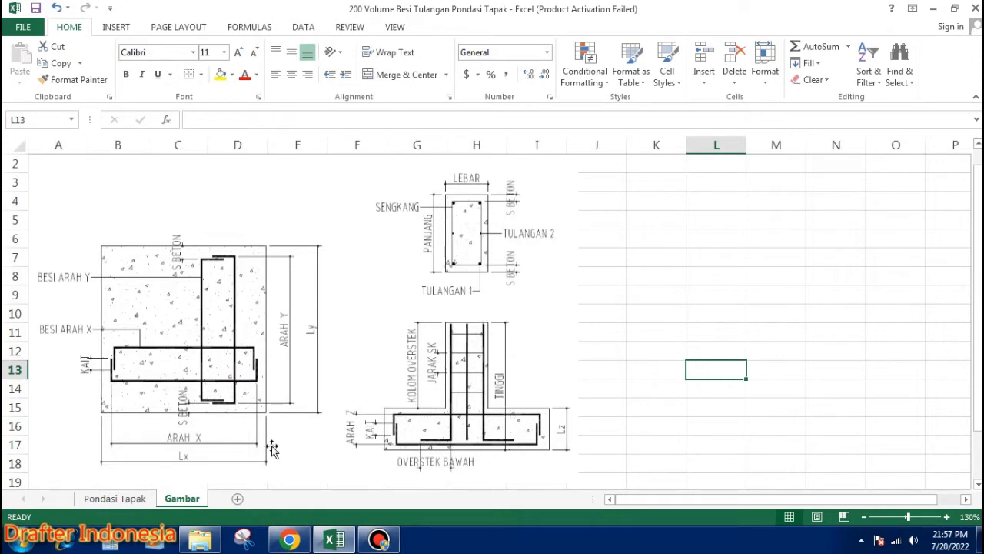
Step: Change the column Tinggi in D23 to 1.00 m
{"action": "left_click", "coordinate": [139, 500]}
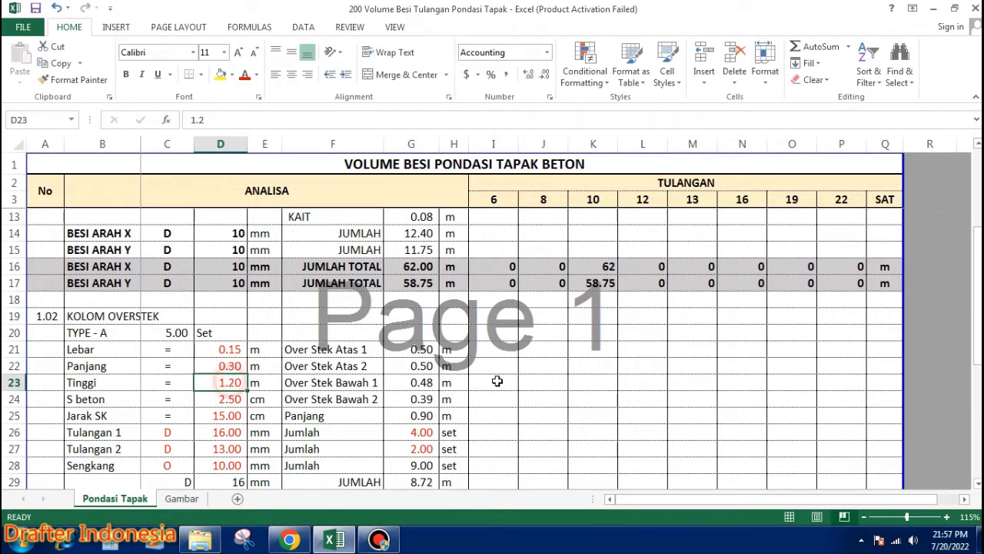
{"action": "type", "text": "1"}
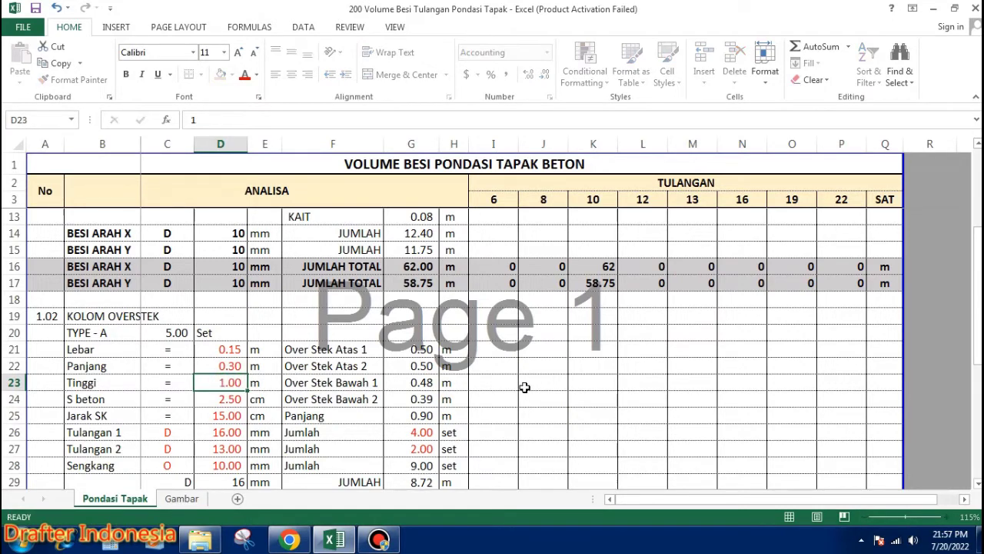
{"action": "key", "text": "Return"}
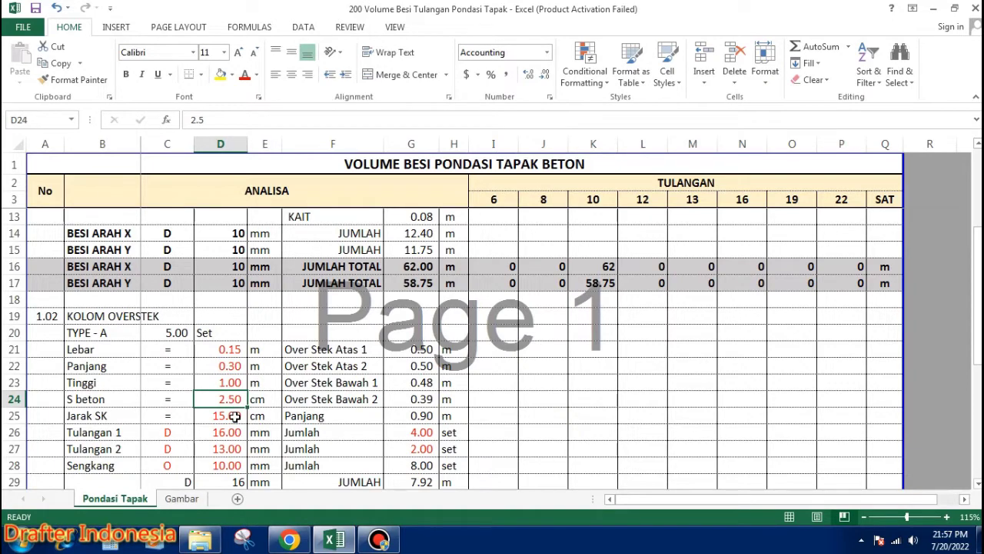
Step: Re-enter Jarak SK as 15 cm and compare with the Gambar drawing
{"action": "left_click", "coordinate": [234, 415]}
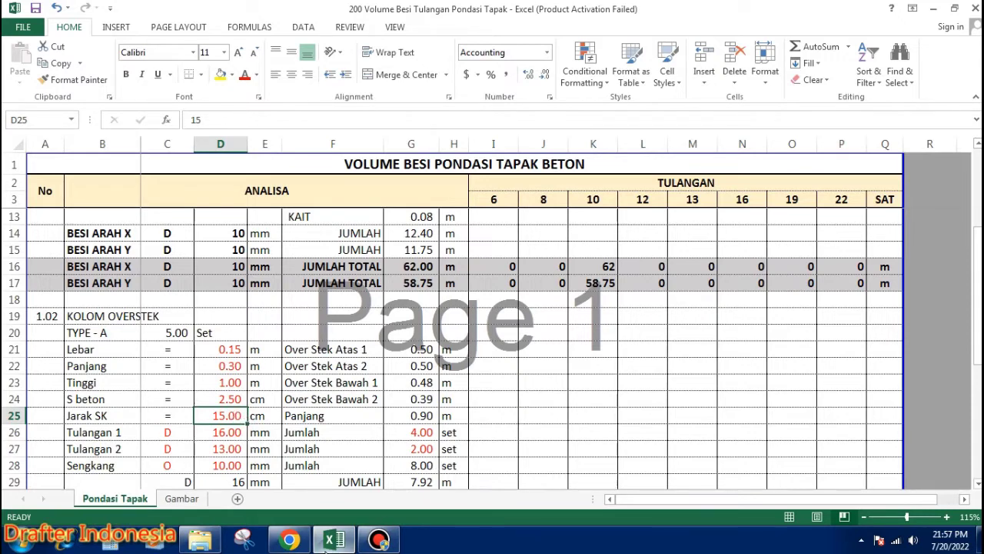
{"action": "left_click", "coordinate": [185, 498]}
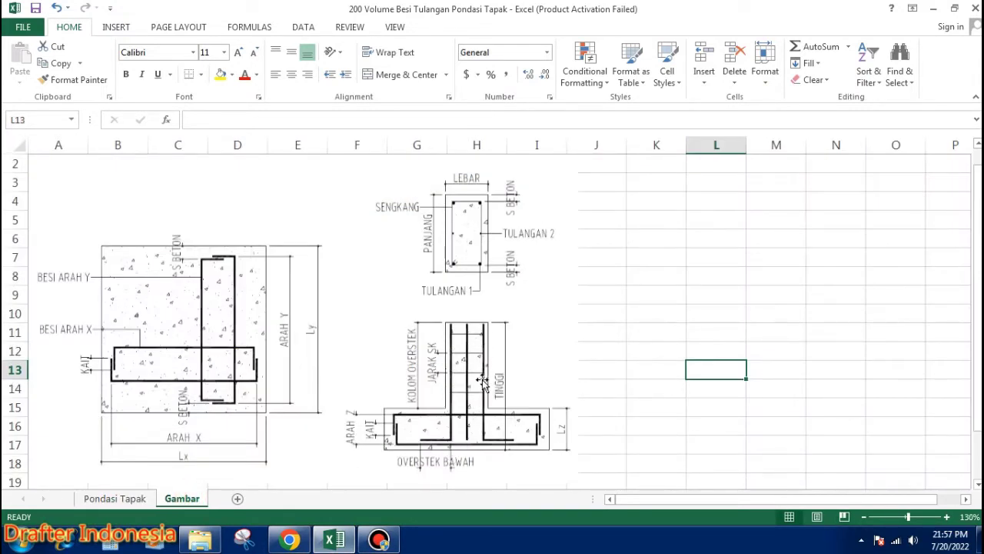
{"action": "left_click", "coordinate": [136, 501]}
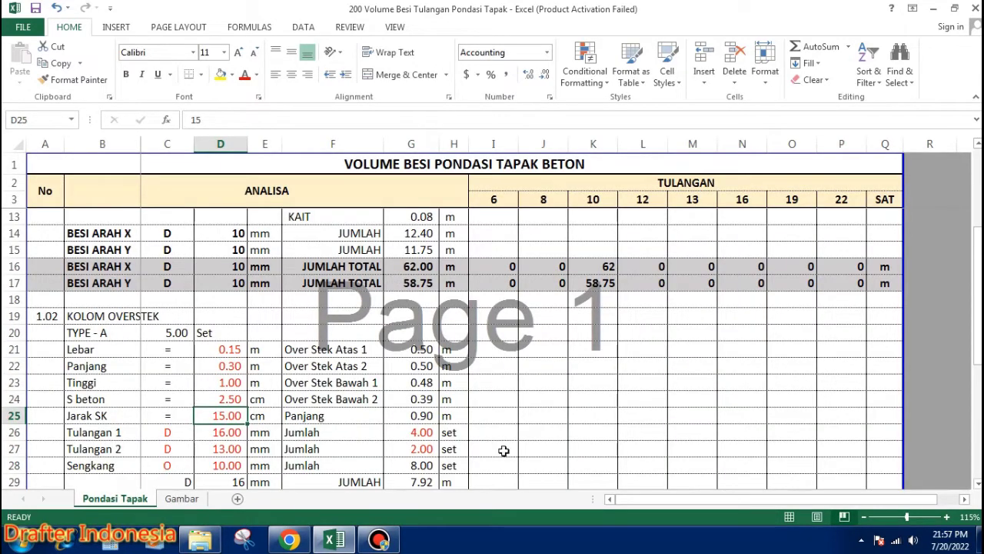
{"action": "type", "text": "15"}
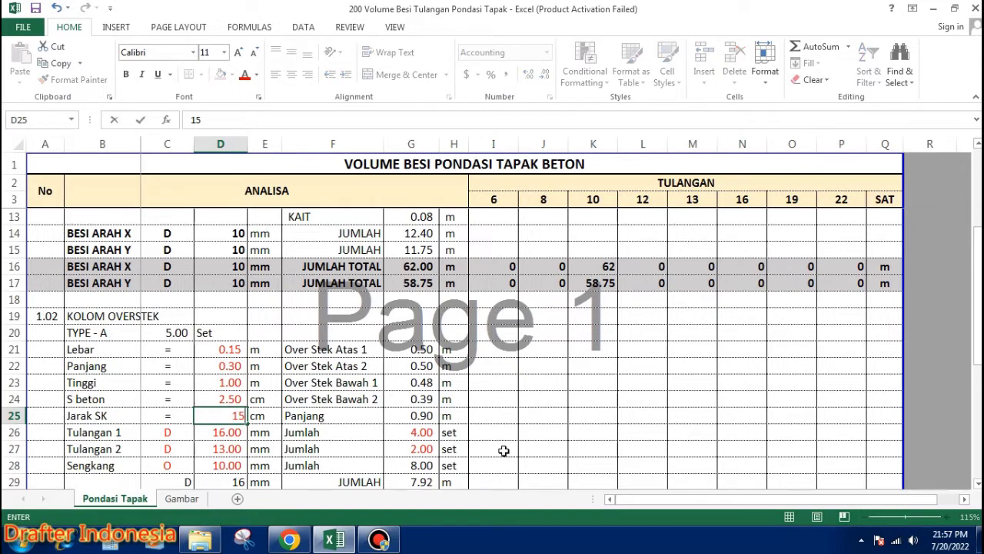
{"action": "key", "text": "Return"}
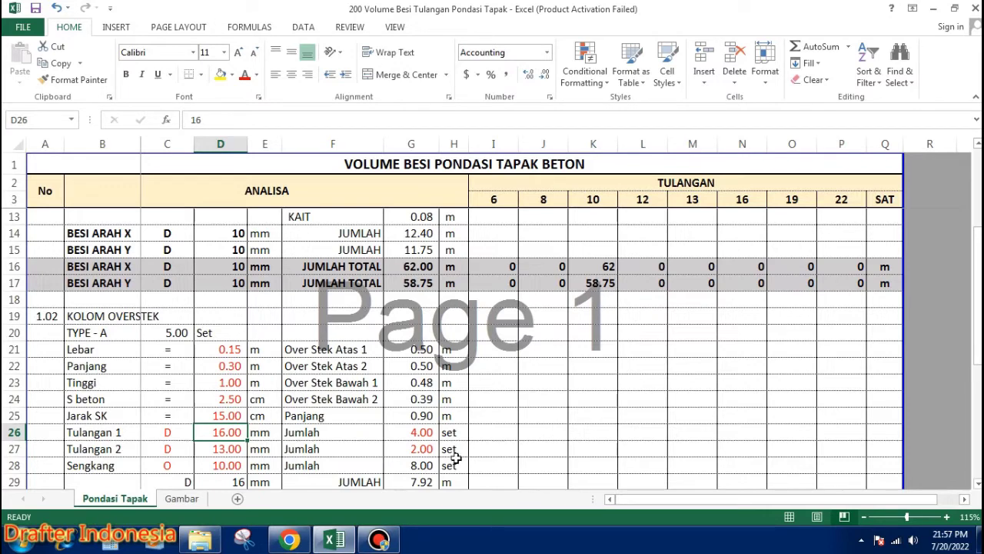
{"action": "left_click", "coordinate": [182, 499]}
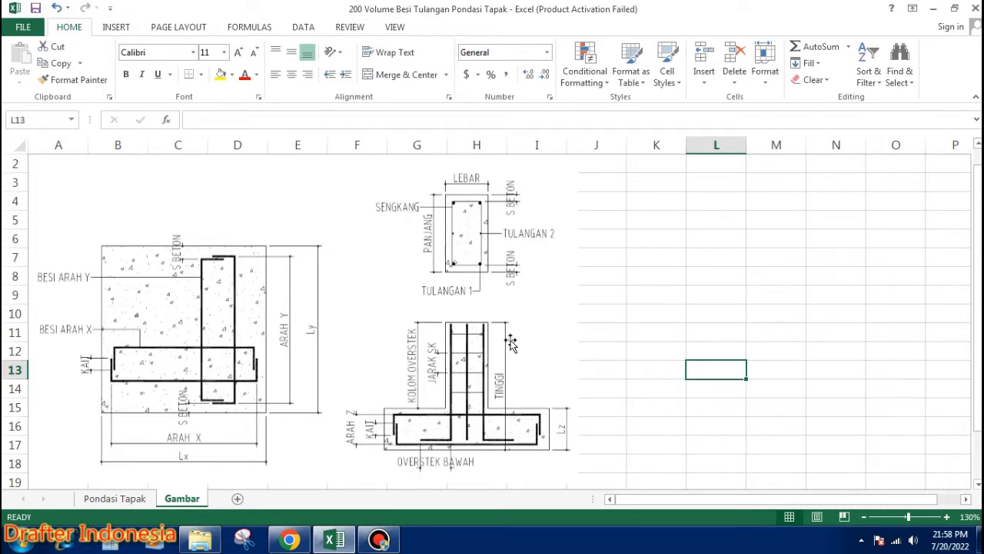
Step: Enter Tulangan 1 as 13 mm, Tulangan 2 as 10 mm and Sengkang as 8 mm, dismissing the colour-scheme prompt
{"action": "left_click", "coordinate": [123, 498]}
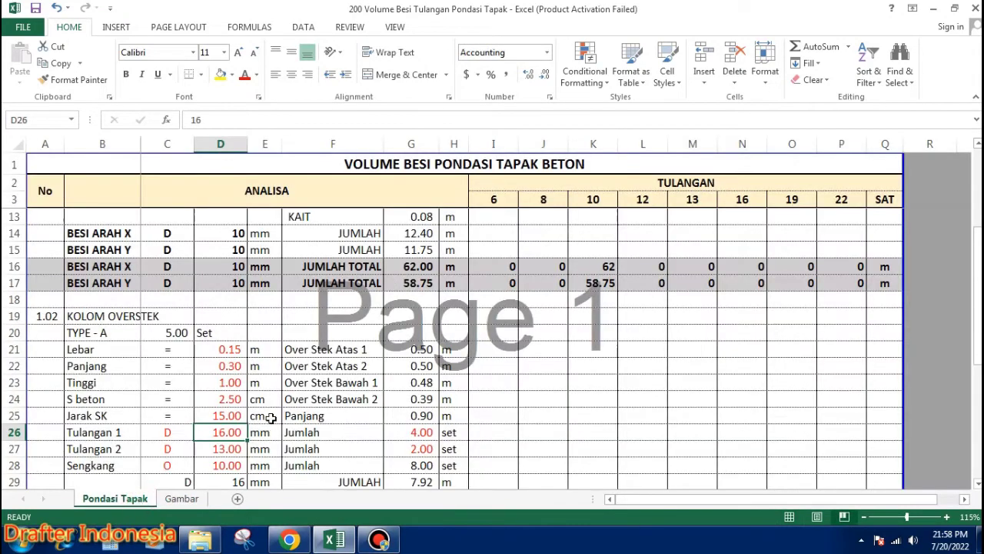
{"action": "type", "text": "1"}
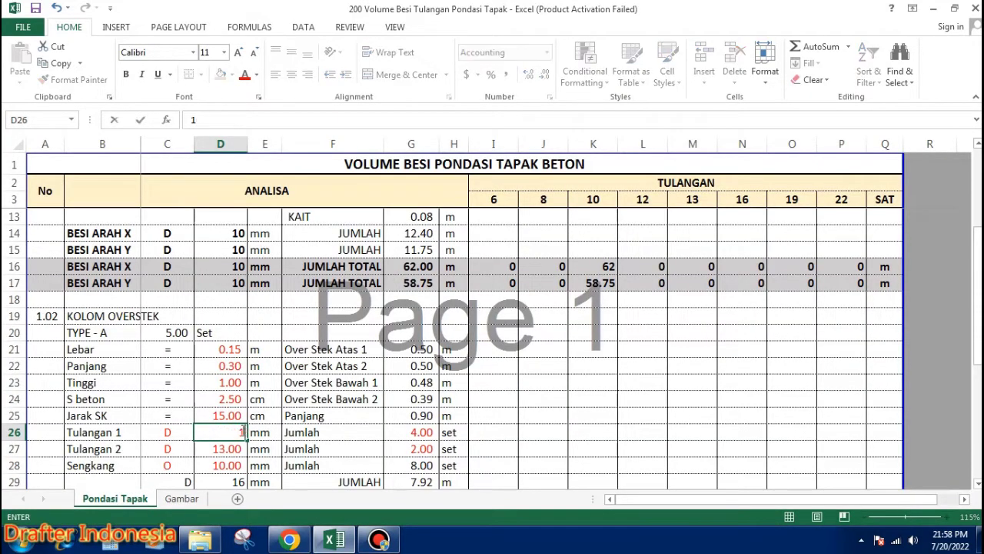
{"action": "key", "text": "Return"}
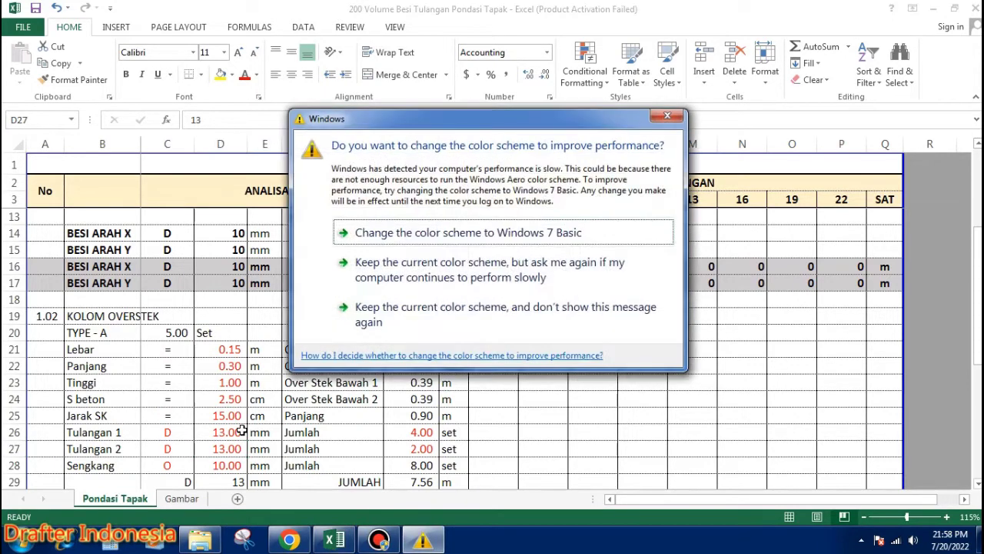
{"action": "left_click", "coordinate": [461, 306]}
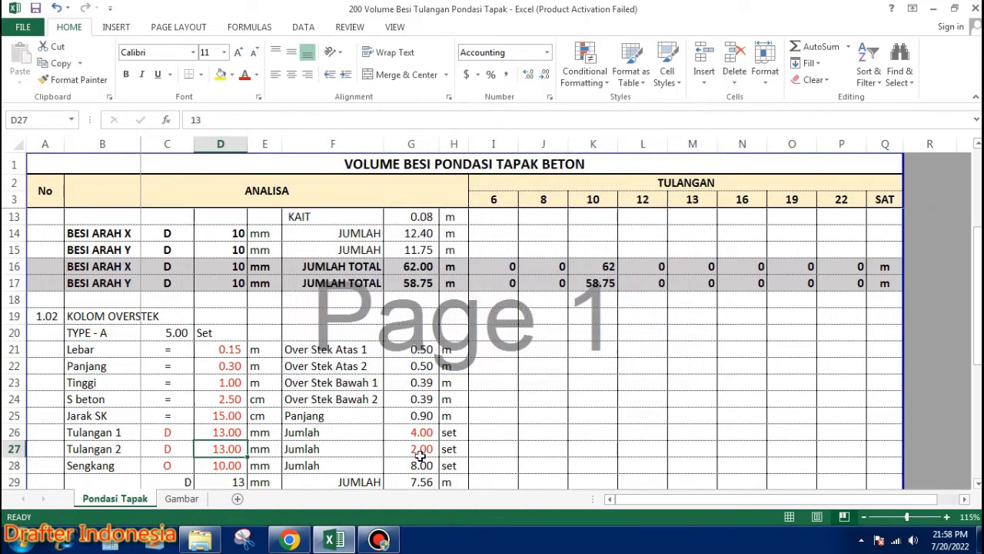
{"action": "type", "text": "10"}
{"action": "key", "text": "Return"}
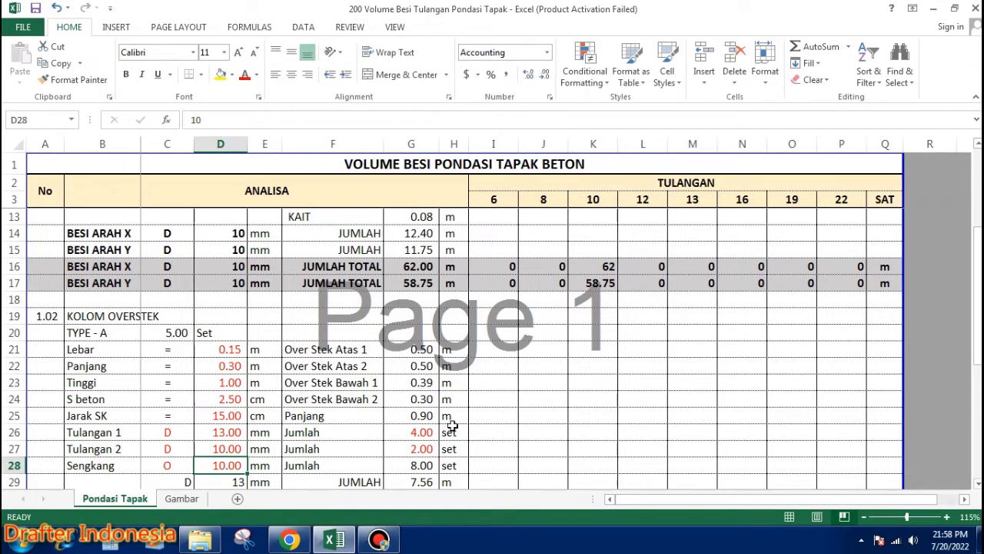
{"action": "type", "text": "8"}
{"action": "key", "text": "Return"}
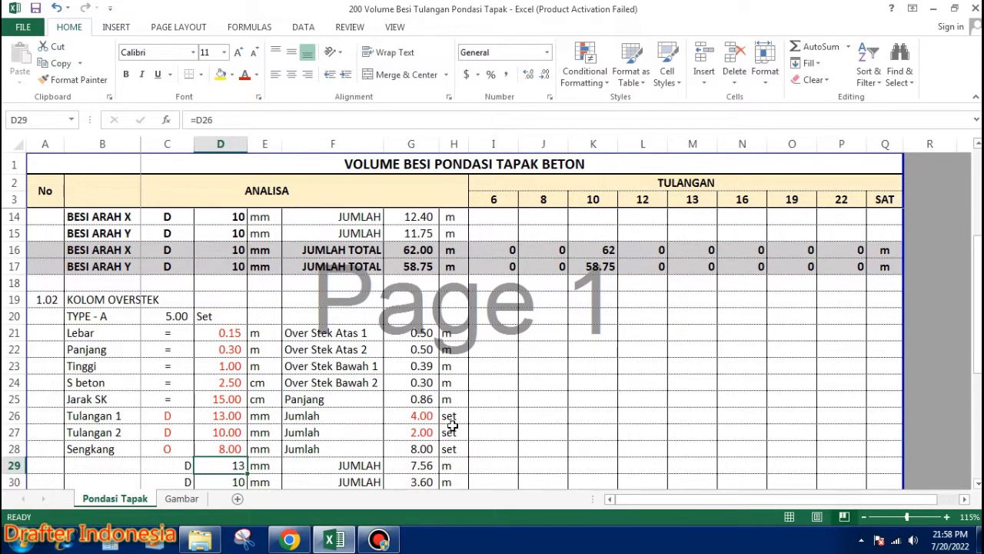
{"action": "left_click", "coordinate": [185, 415]}
{"action": "left_click", "coordinate": [177, 432]}
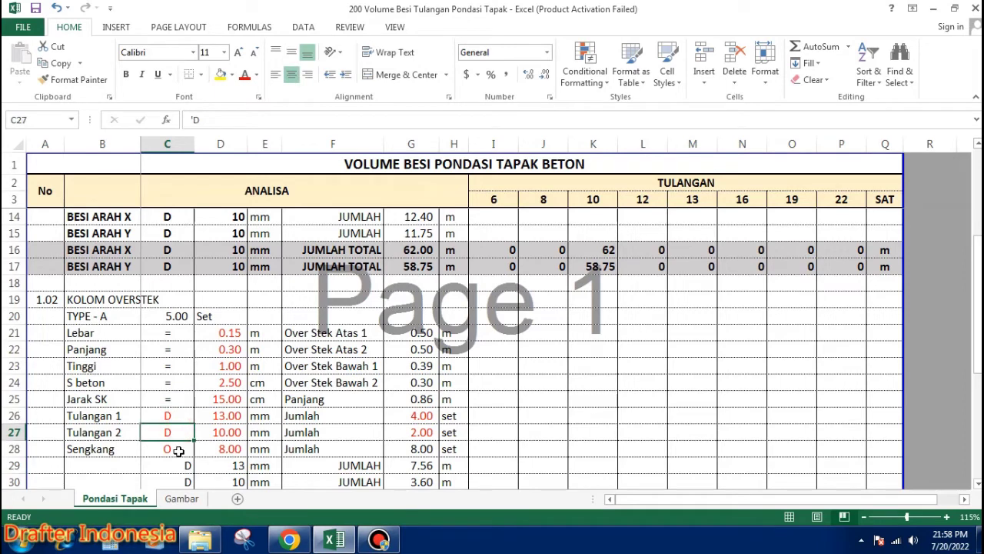
{"action": "left_click", "coordinate": [181, 448]}
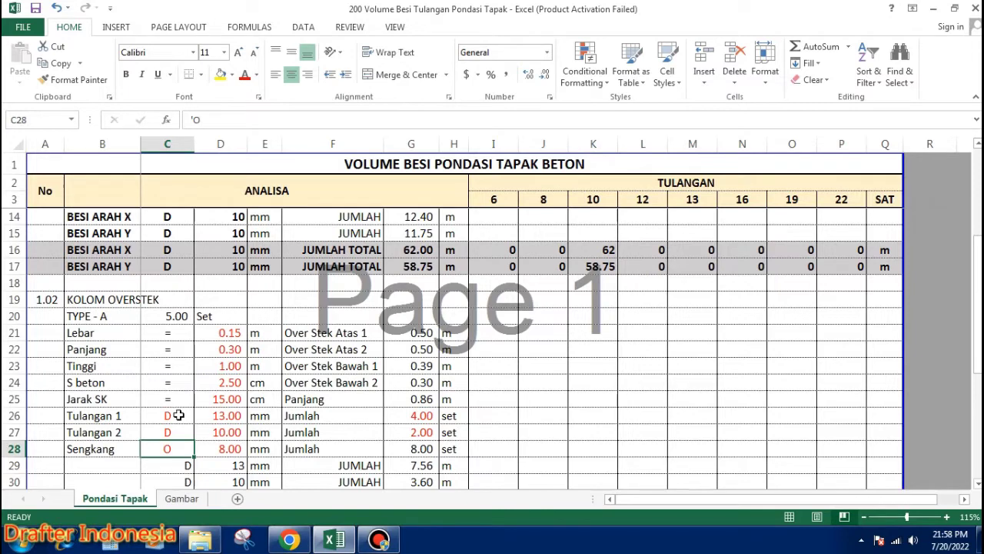
{"action": "left_click", "coordinate": [177, 416]}
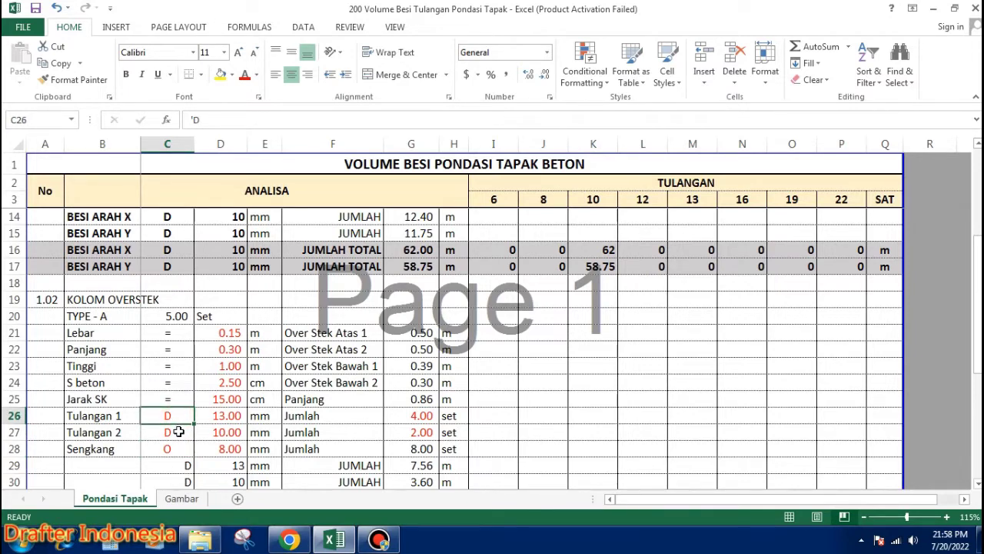
{"action": "left_click", "coordinate": [178, 433]}
{"action": "left_click", "coordinate": [178, 449]}
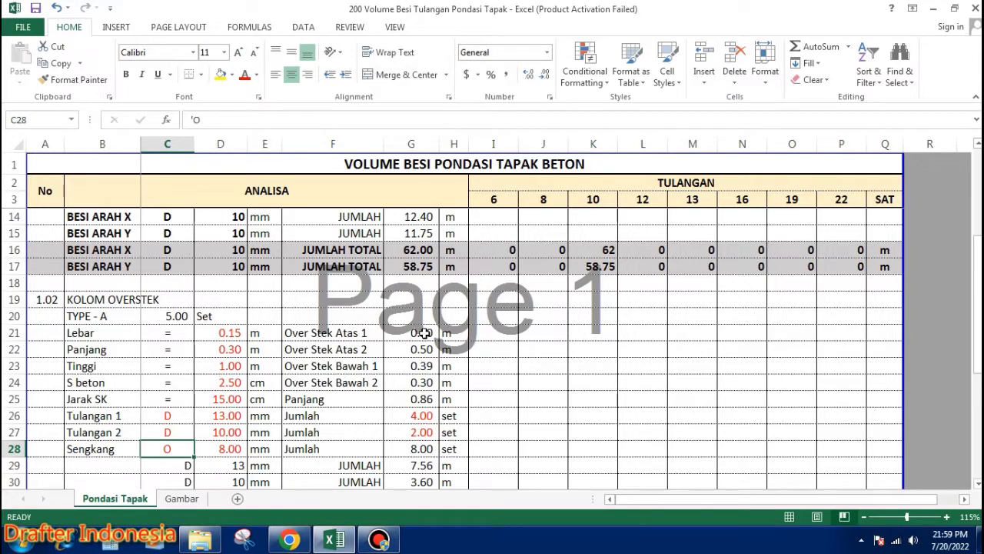
{"action": "left_click", "coordinate": [425, 333]}
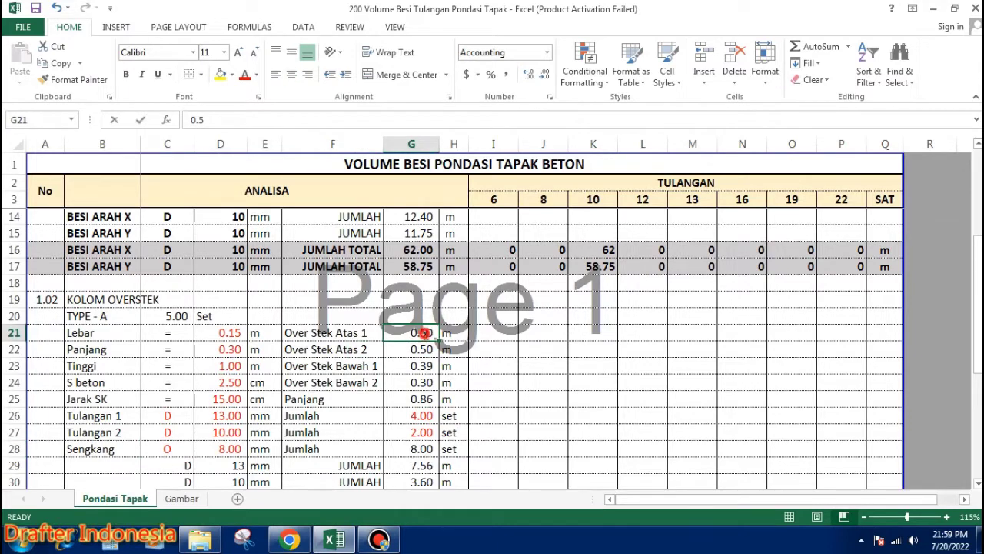
{"action": "double_click", "coordinate": [425, 333]}
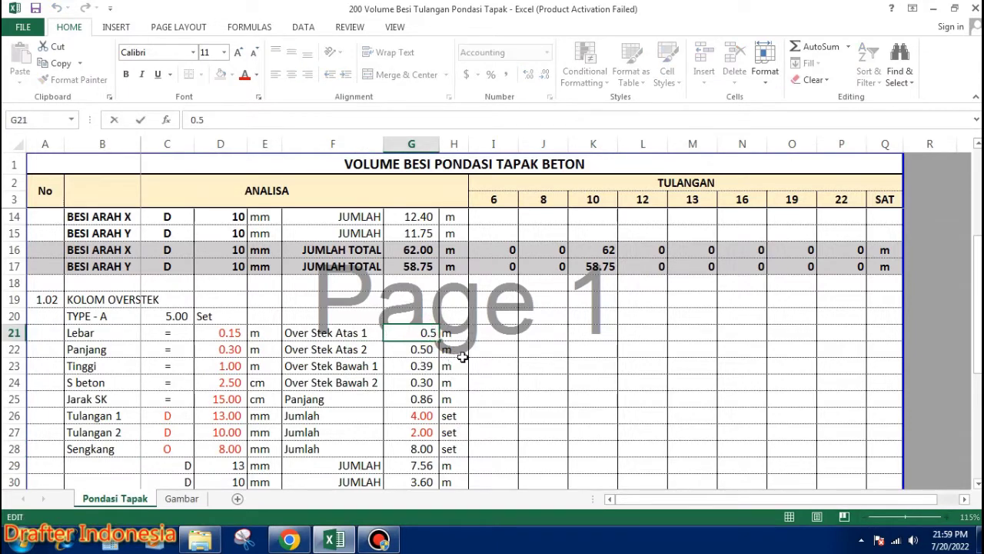
{"action": "key", "text": "Escape"}
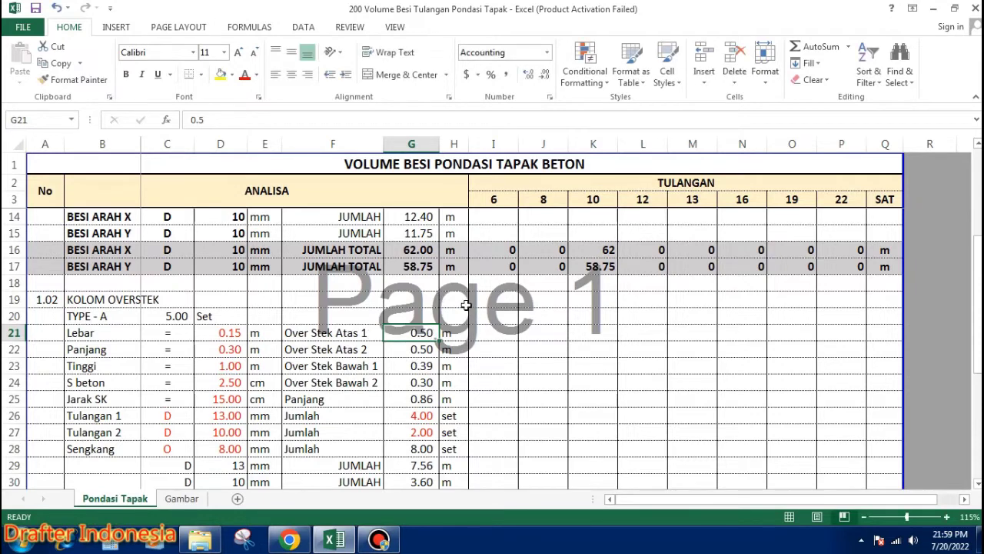
{"action": "double_click", "coordinate": [424, 352]}
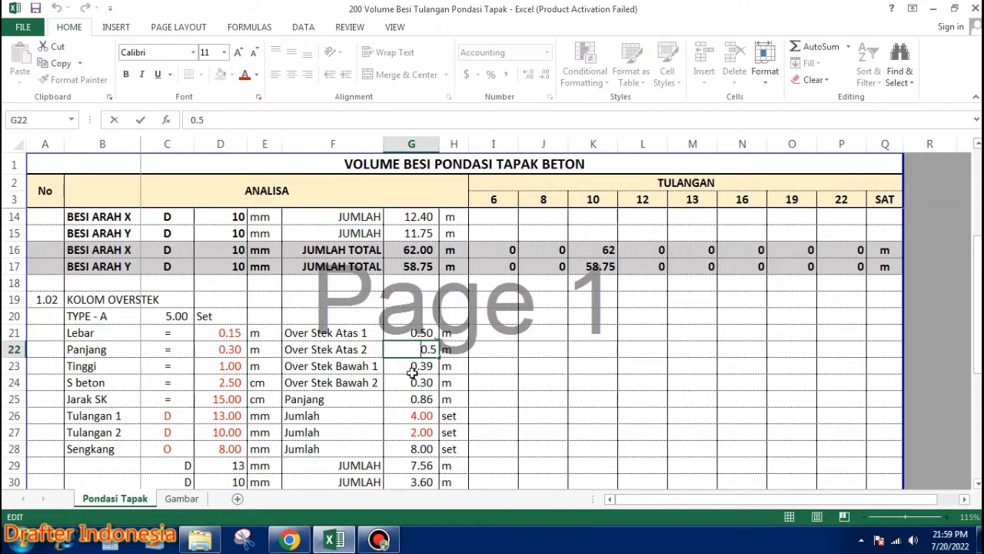
{"action": "key", "text": "Escape"}
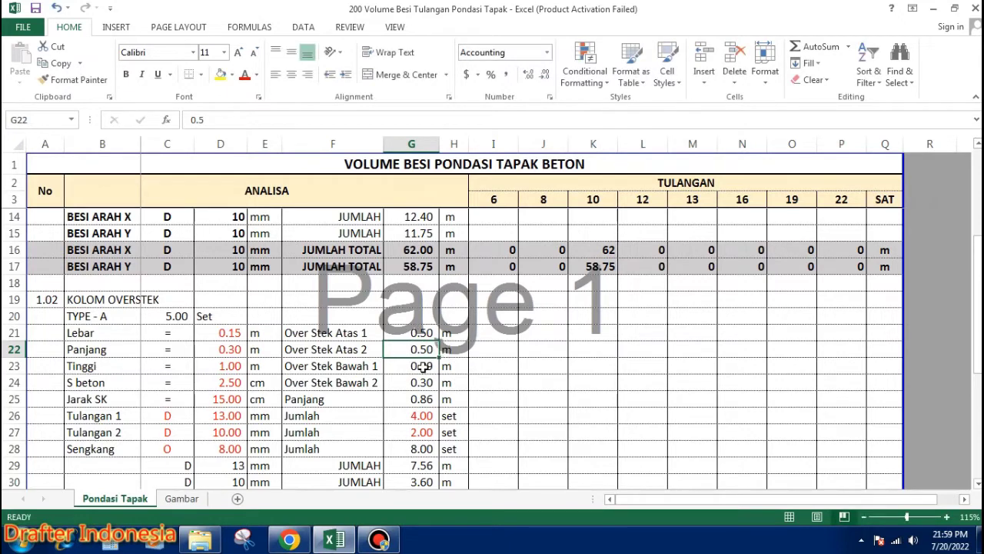
{"action": "left_click", "coordinate": [420, 333]}
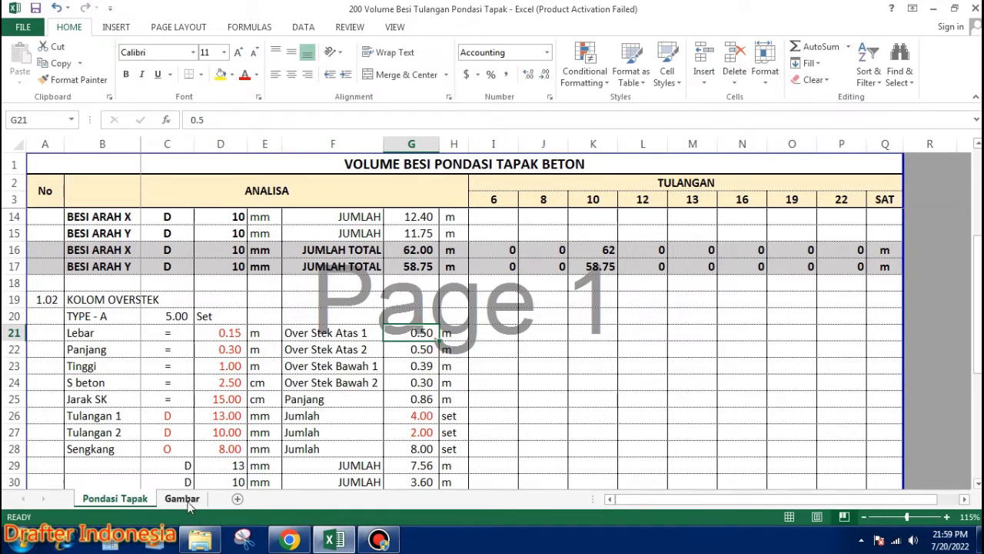
{"action": "left_click", "coordinate": [182, 498]}
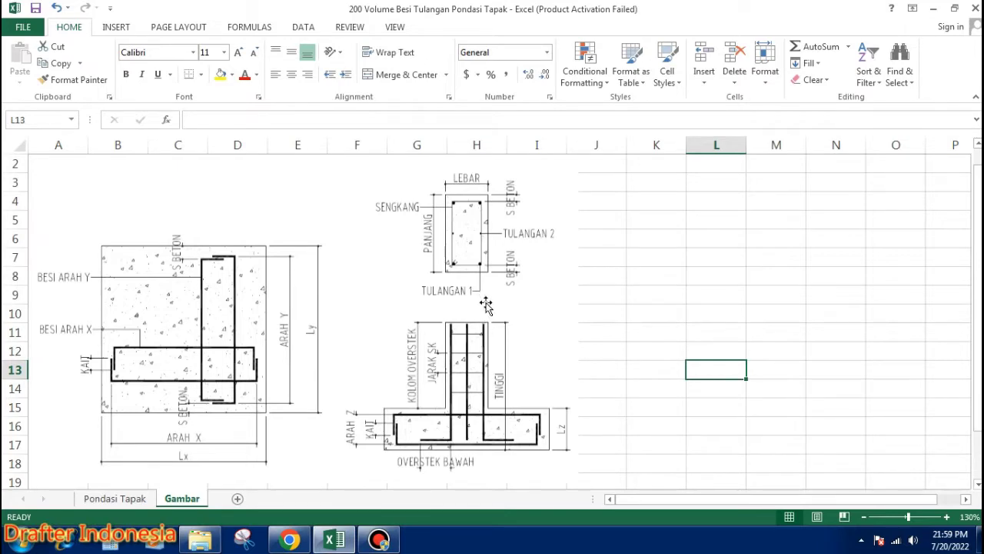
{"action": "left_click", "coordinate": [132, 499]}
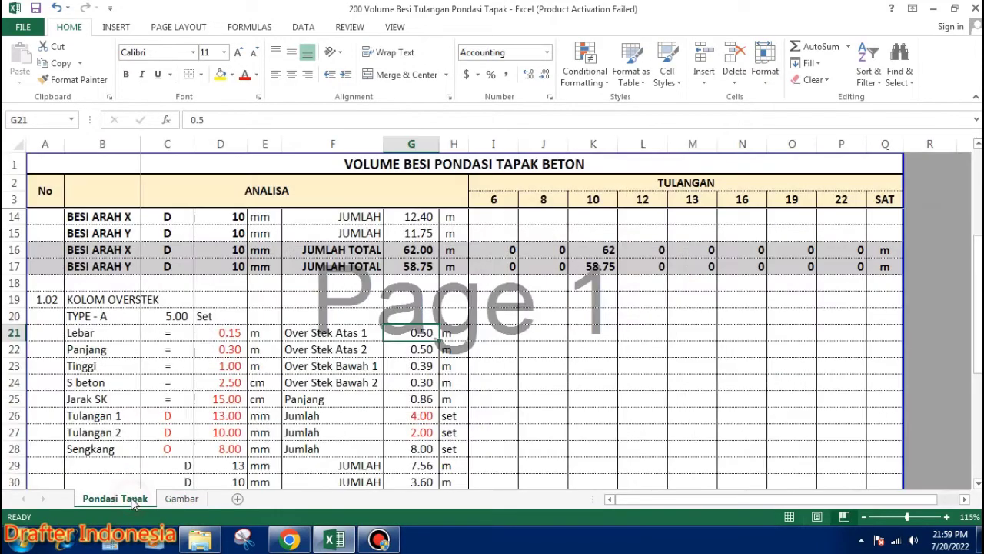
{"action": "left_click", "coordinate": [431, 350]}
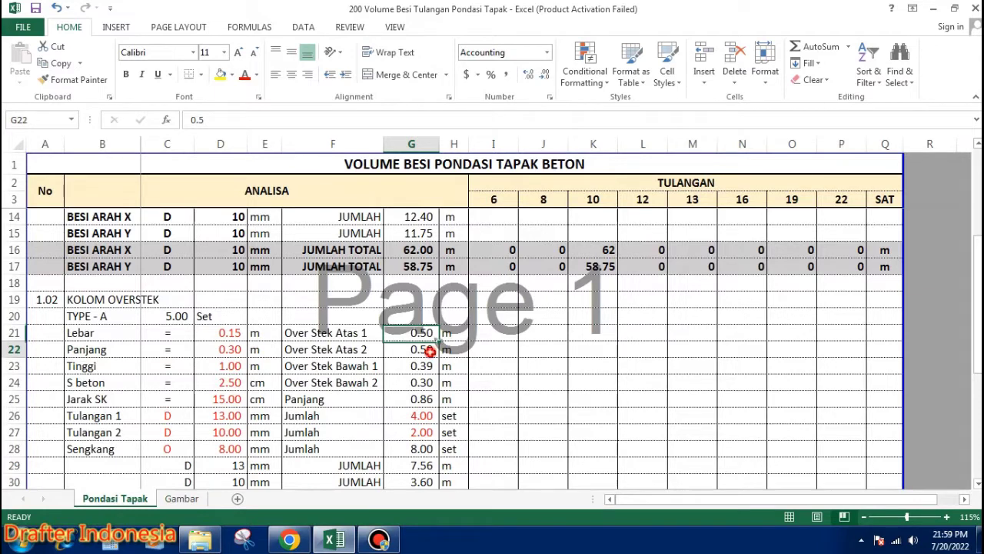
{"action": "left_click", "coordinate": [422, 334]}
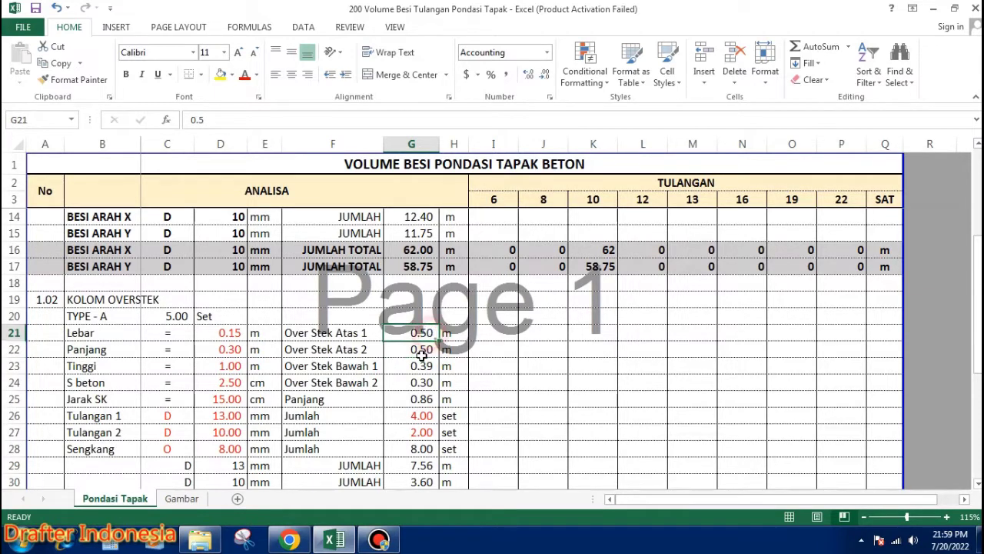
{"action": "left_click", "coordinate": [427, 350]}
{"action": "left_click", "coordinate": [422, 335]}
Step: Enter =35*D26/1000 in G21 so Over Stek Atas 1 reads 0.46 m
{"action": "double_click", "coordinate": [234, 123]}
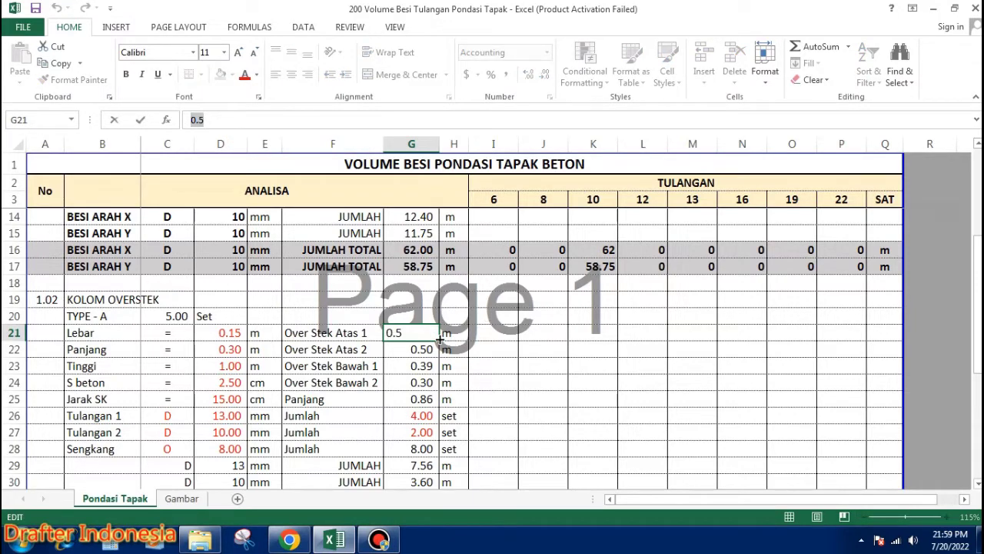
{"action": "type", "text": "="}
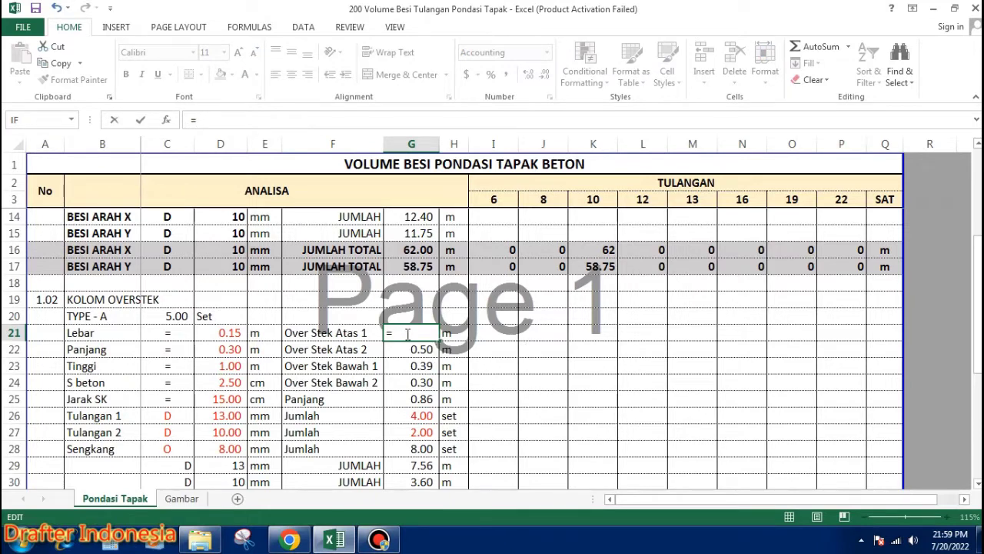
{"action": "type", "text": "35*"}
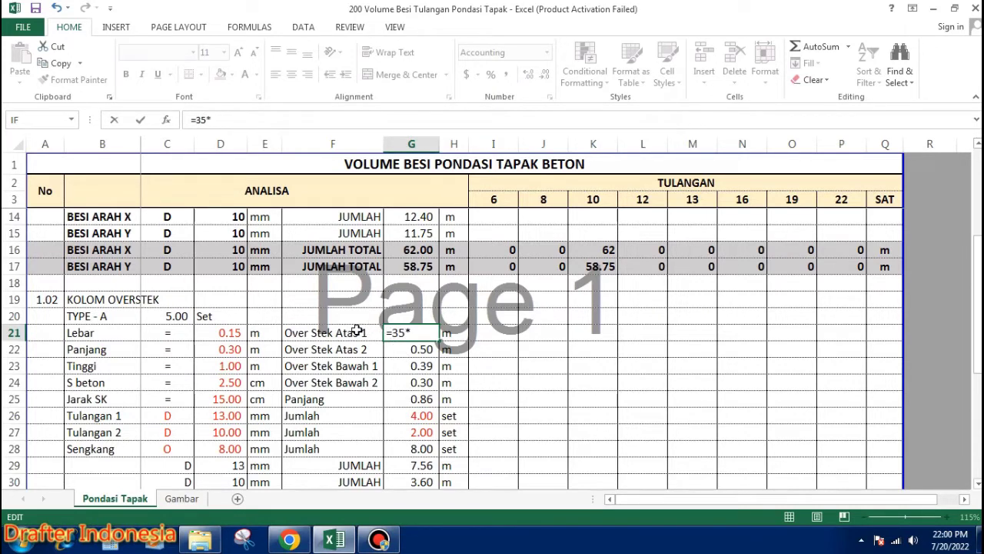
{"action": "left_click", "coordinate": [222, 417]}
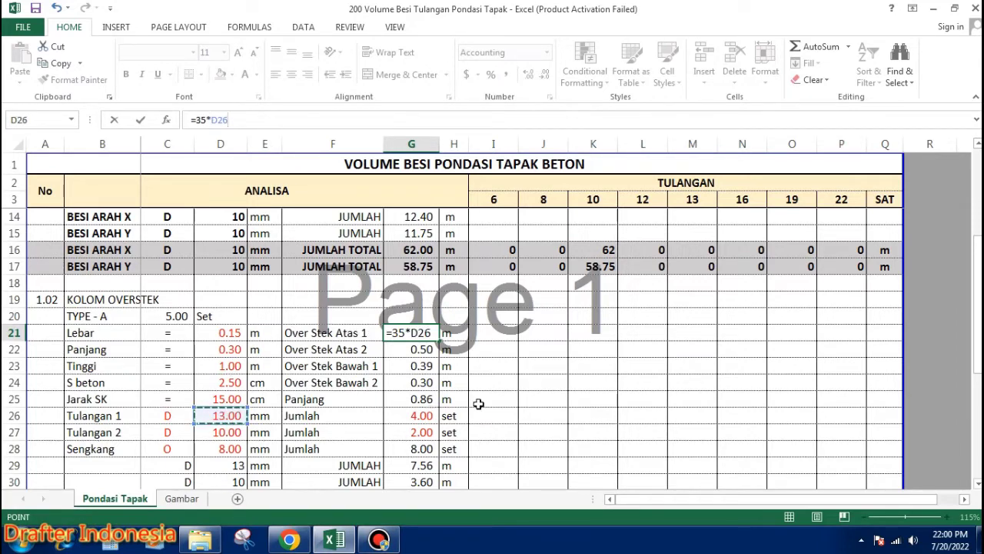
{"action": "left_click", "coordinate": [429, 332]}
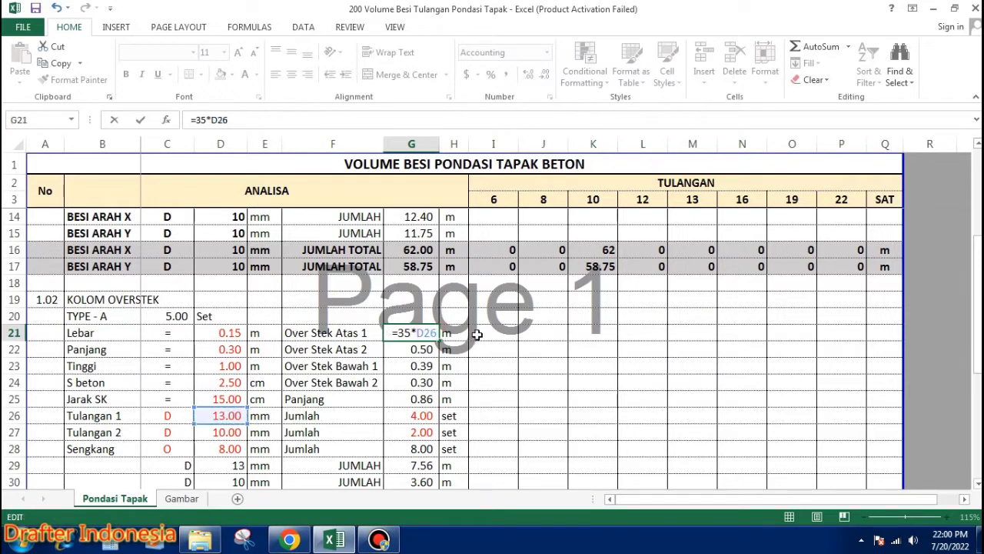
{"action": "type", "text": "/10"}
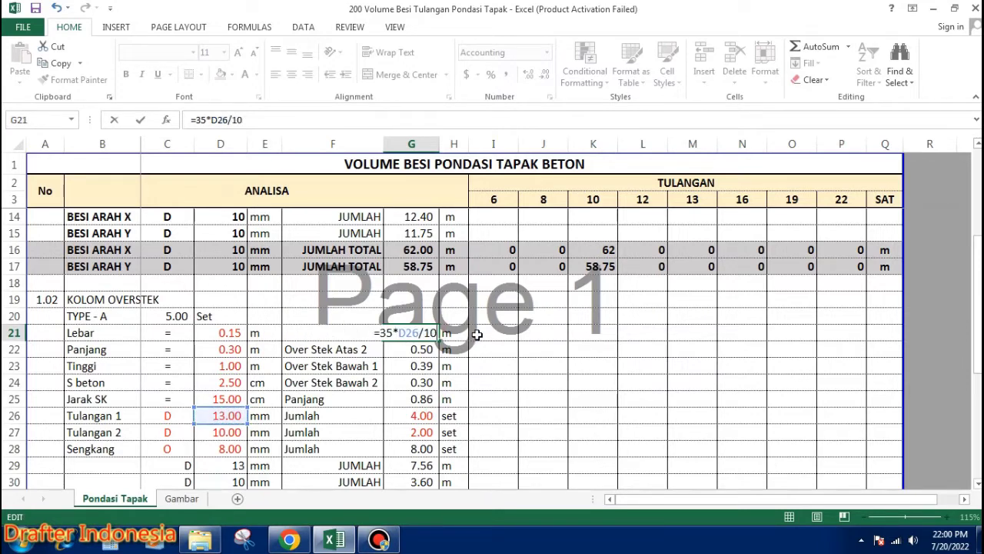
{"action": "type", "text": "00"}
{"action": "key", "text": "Return"}
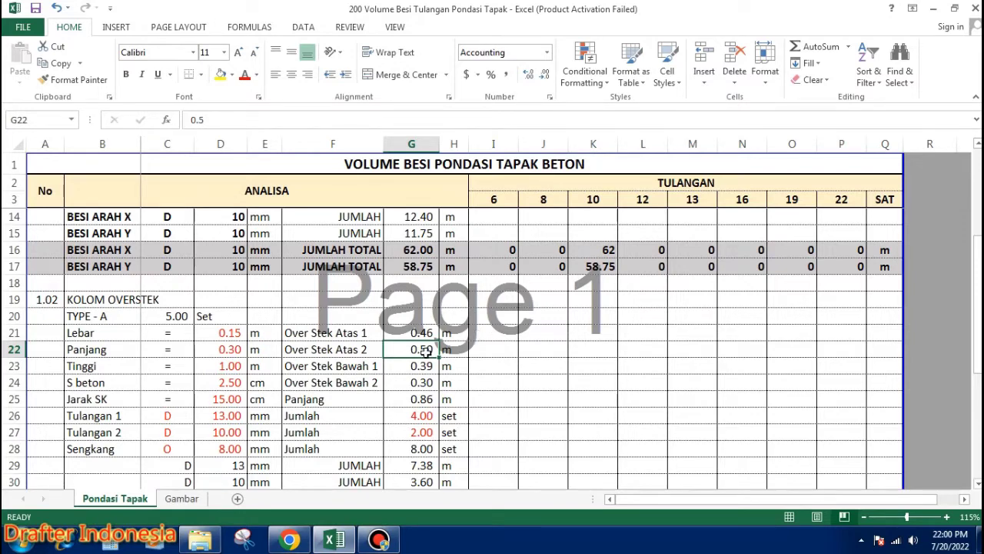
Step: Enter =35*D27/1000 in G22 so Over Stek Atas 2 reads 0.35 m
{"action": "type", "text": "=35"}
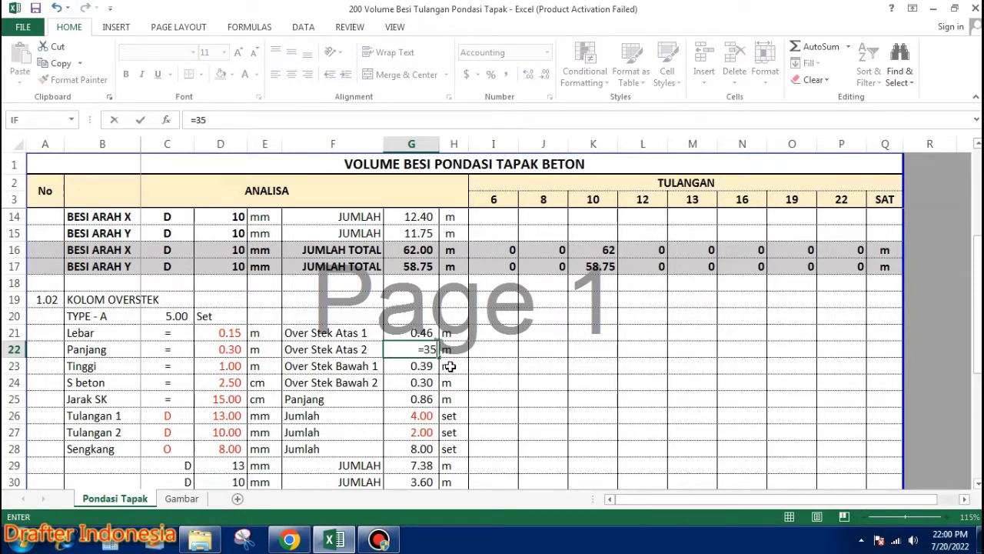
{"action": "type", "text": "*"}
{"action": "left_click", "coordinate": [232, 432]}
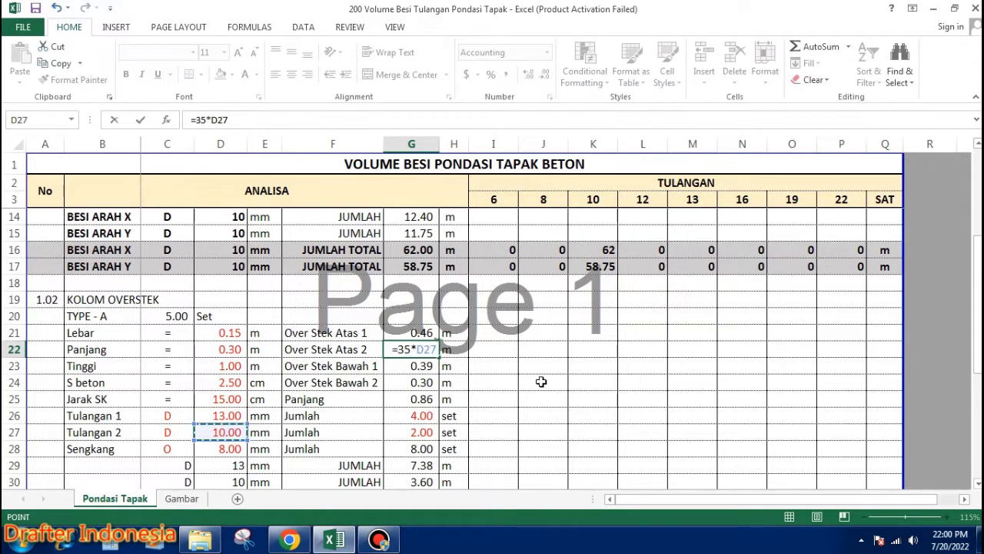
{"action": "type", "text": "/"}
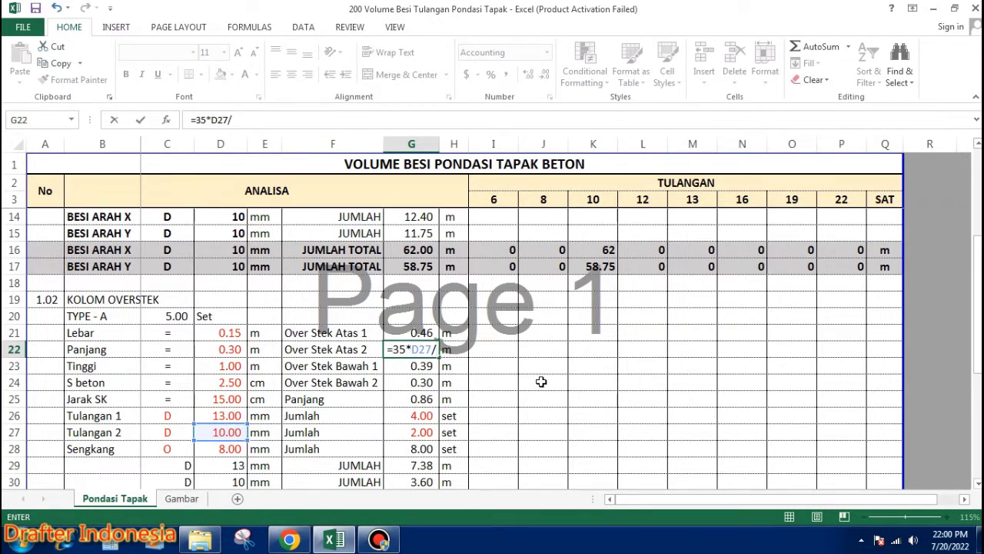
{"action": "type", "text": "1000"}
{"action": "key", "text": "Return"}
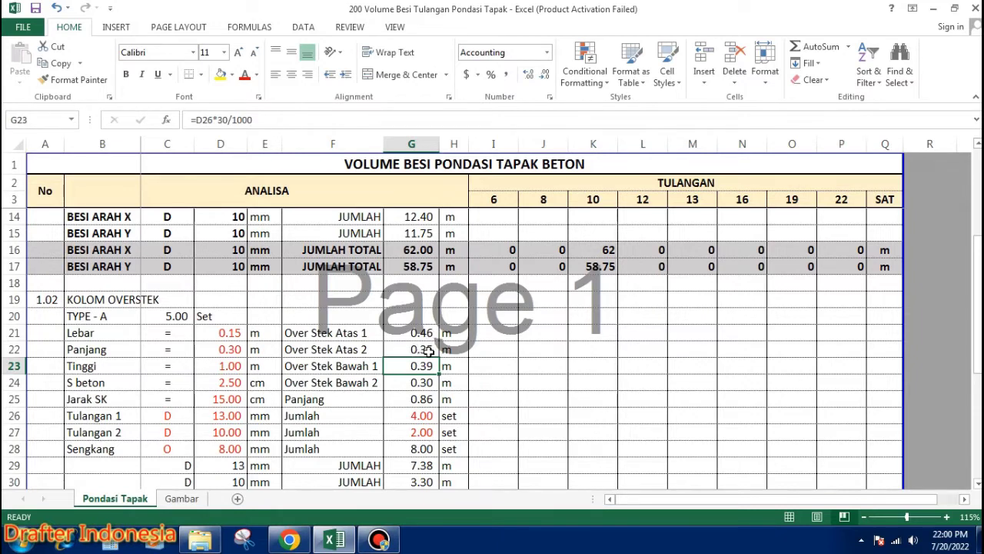
{"action": "left_click", "coordinate": [428, 349]}
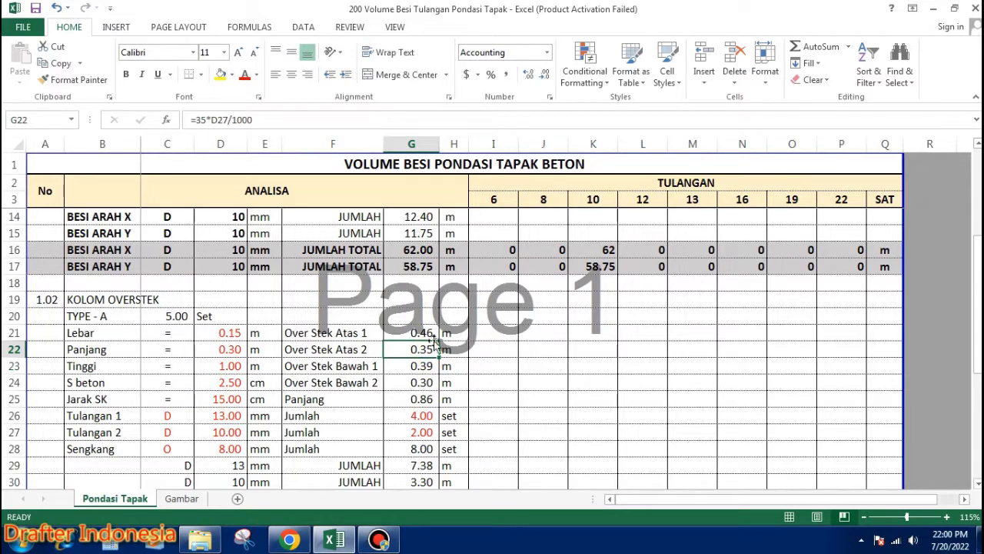
{"action": "left_click", "coordinate": [419, 332]}
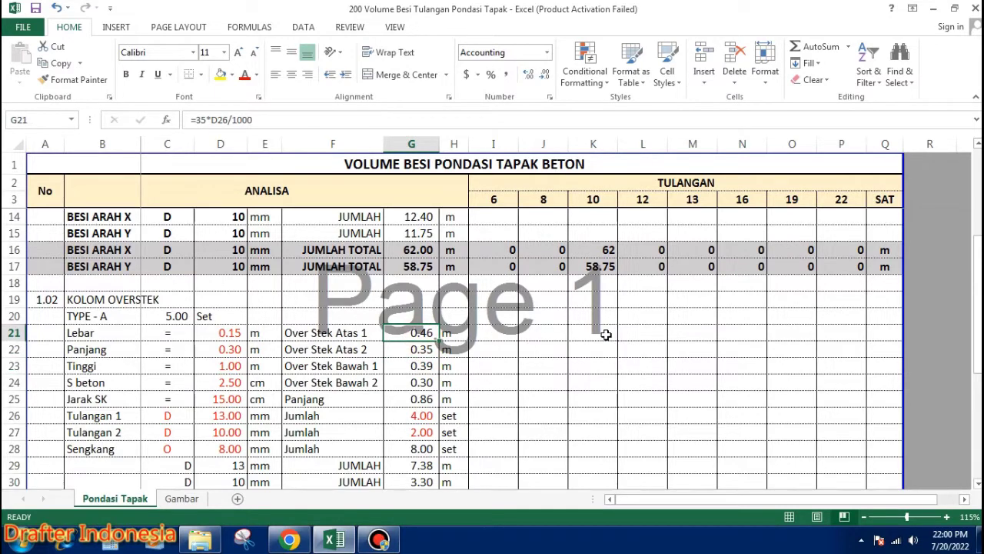
Step: Reset Over Stek Atas 1 and 2 in G21 and G22 to 0.5
{"action": "type", "text": "0"}
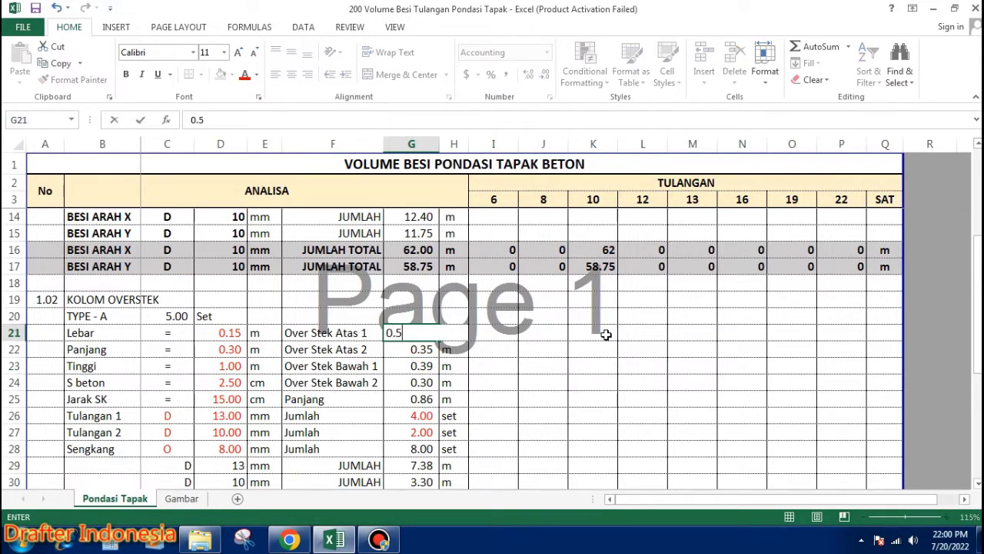
{"action": "key", "text": "Return"}
{"action": "type", "text": "0."}
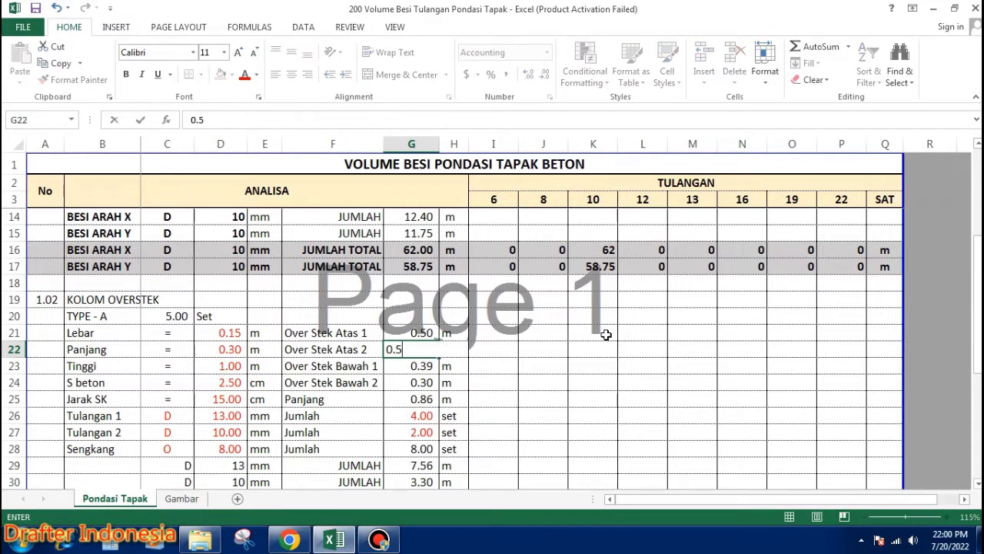
{"action": "key", "text": "Return"}
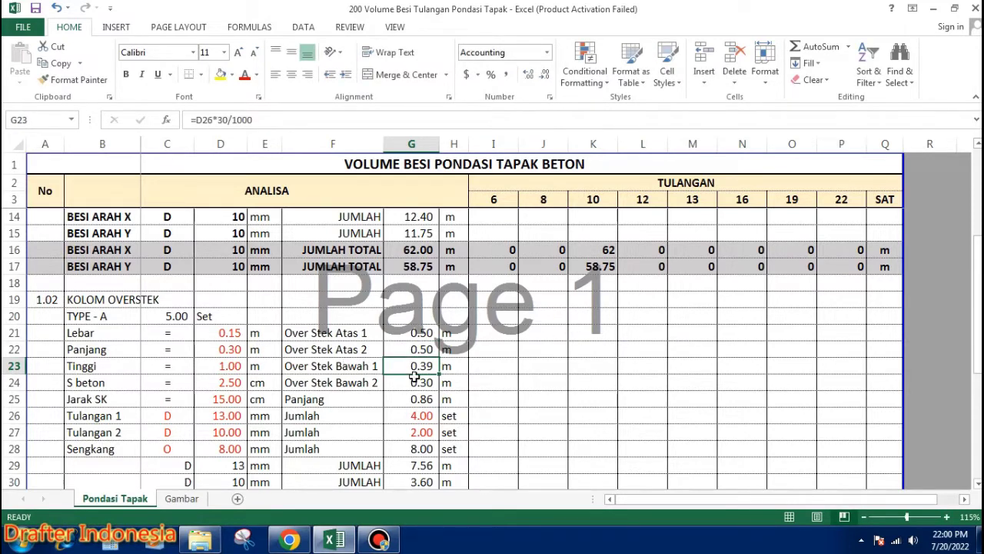
Step: Change the Over Stek Bawah 1 formula multiplier in G23 from 30 to 35
{"action": "double_click", "coordinate": [426, 368]}
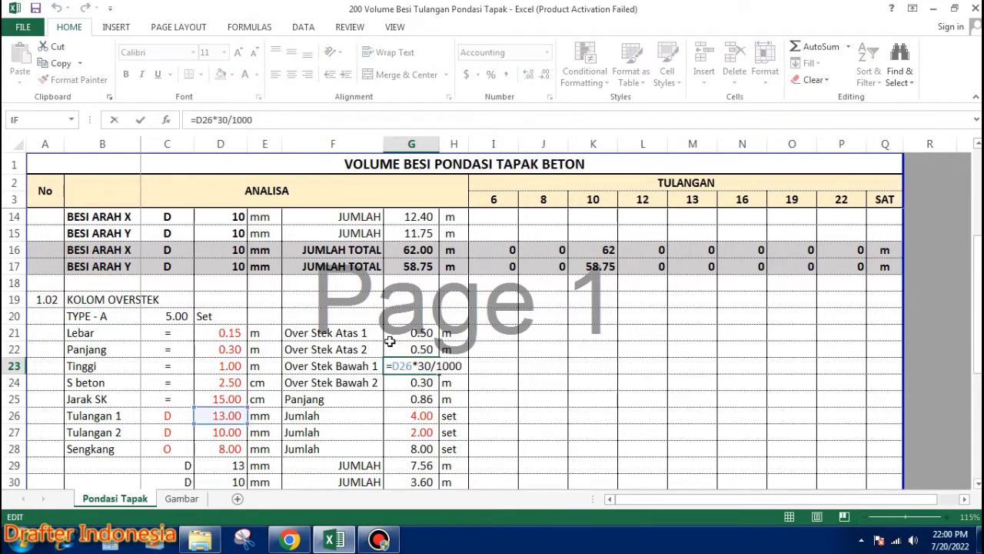
{"action": "left_click", "coordinate": [223, 119]}
{"action": "left_click", "coordinate": [227, 120]}
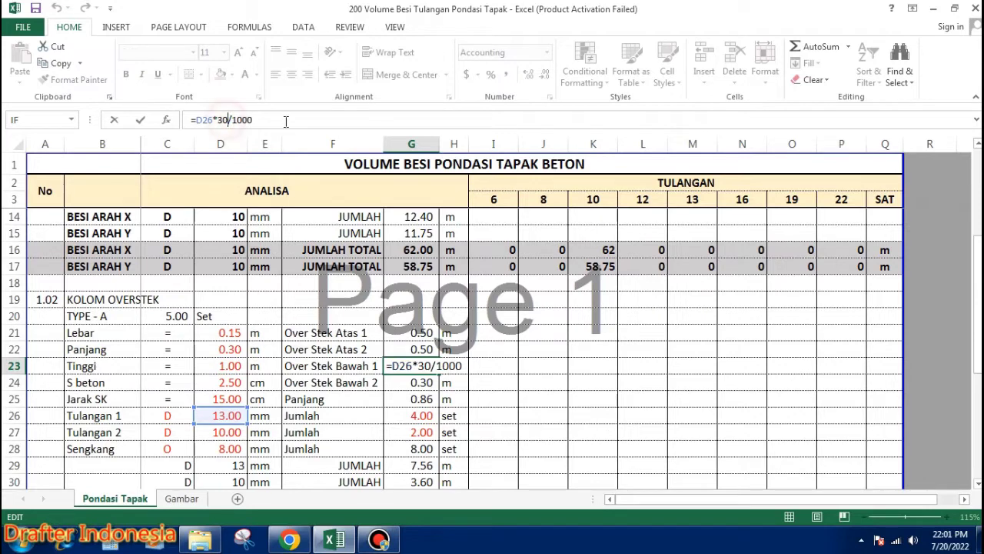
{"action": "key", "text": "BackSpace"}
{"action": "type", "text": "5"}
{"action": "key", "text": "Return"}
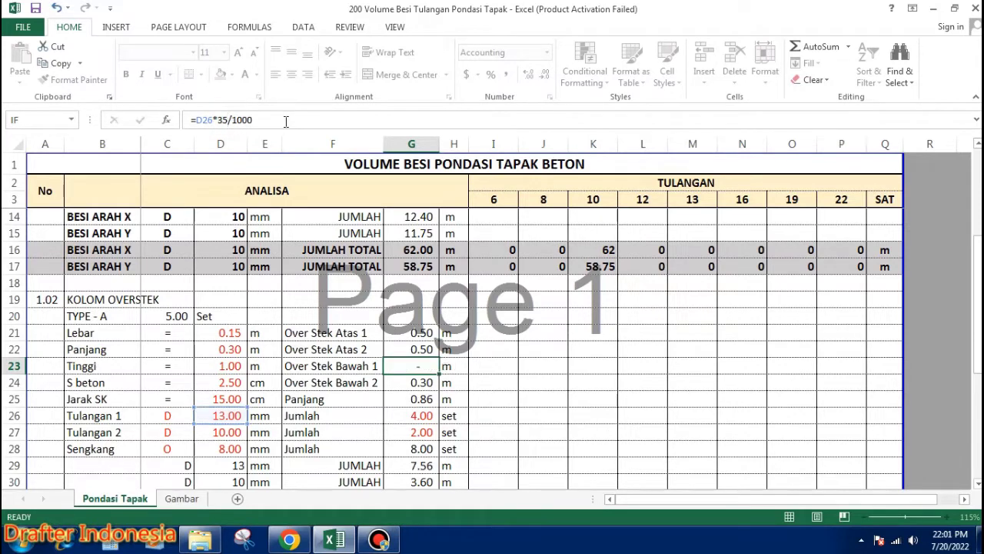
Step: Correct the G24 Over Stek Bawah 2 formula to 0.35 m, checked against the Gambar sheet
{"action": "left_click", "coordinate": [229, 116]}
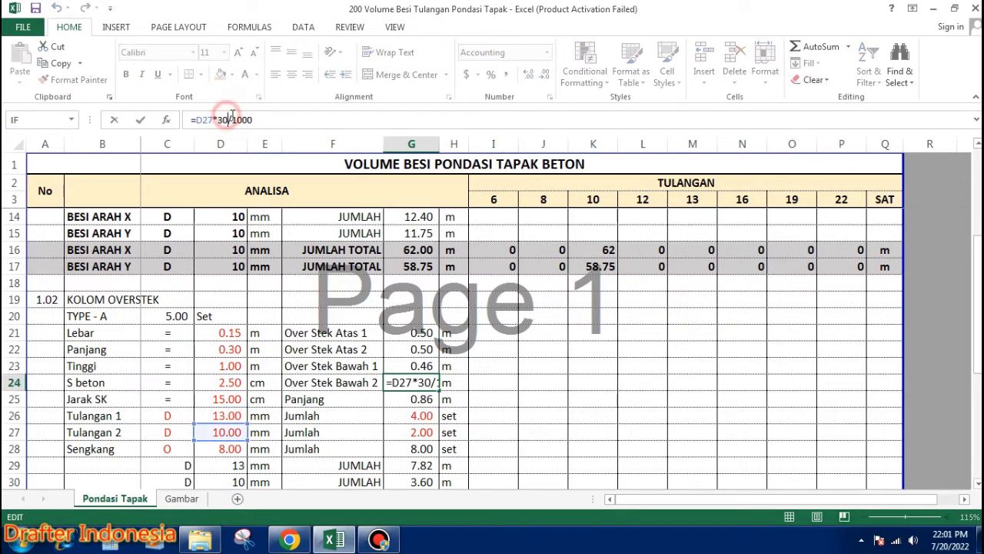
{"action": "key", "text": "BackSpace"}
{"action": "type", "text": "3"}
{"action": "key", "text": "Return"}
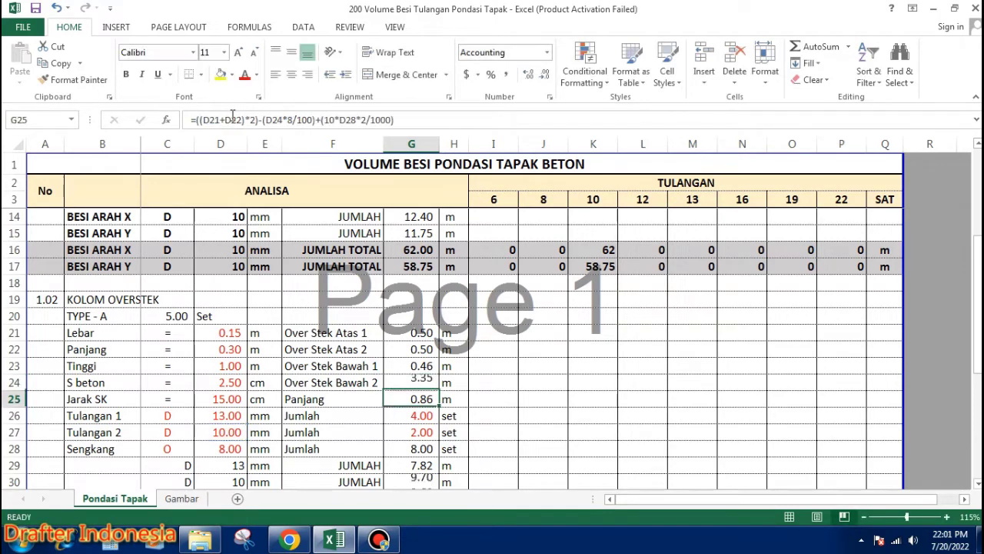
{"action": "left_click", "coordinate": [182, 499]}
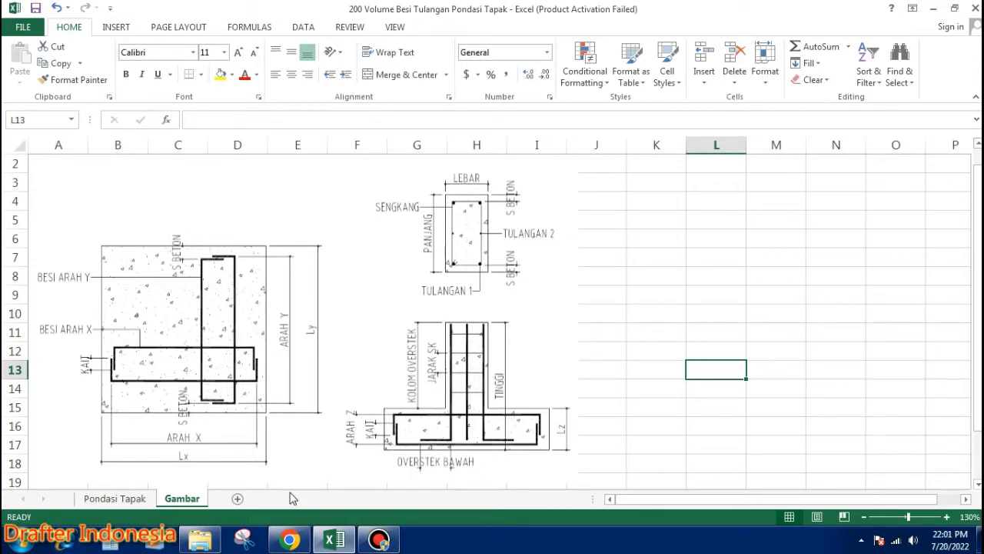
{"action": "left_click", "coordinate": [115, 499]}
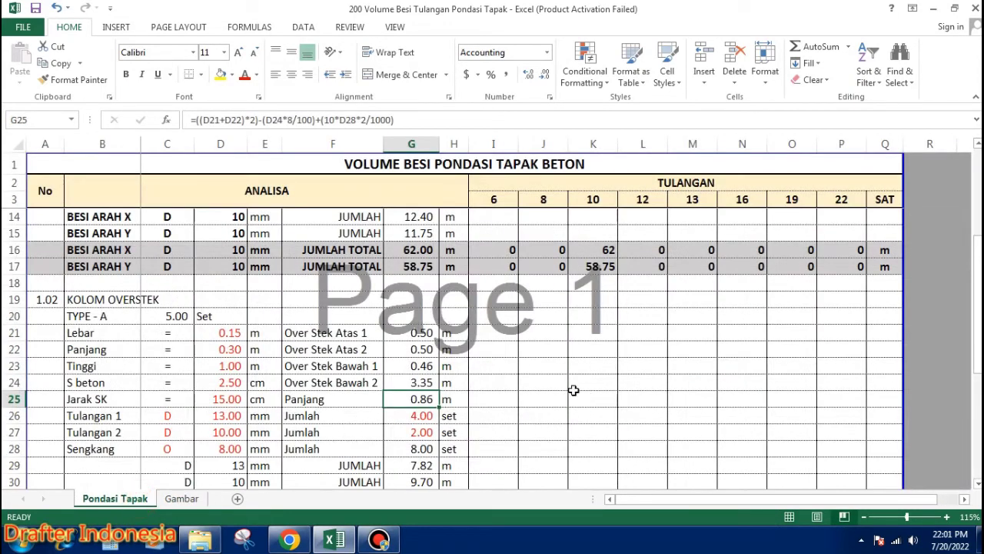
{"action": "left_click", "coordinate": [427, 383]}
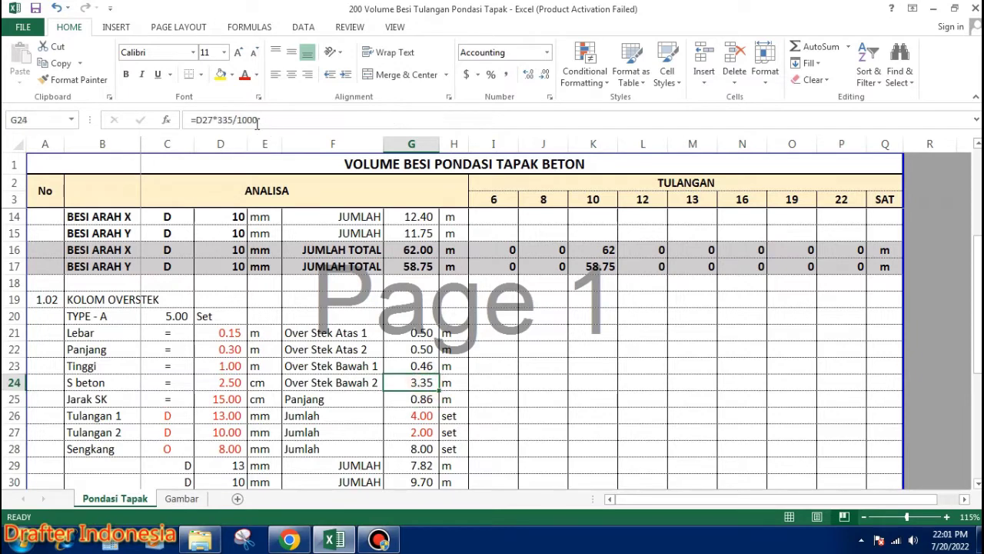
{"action": "left_click", "coordinate": [228, 118]}
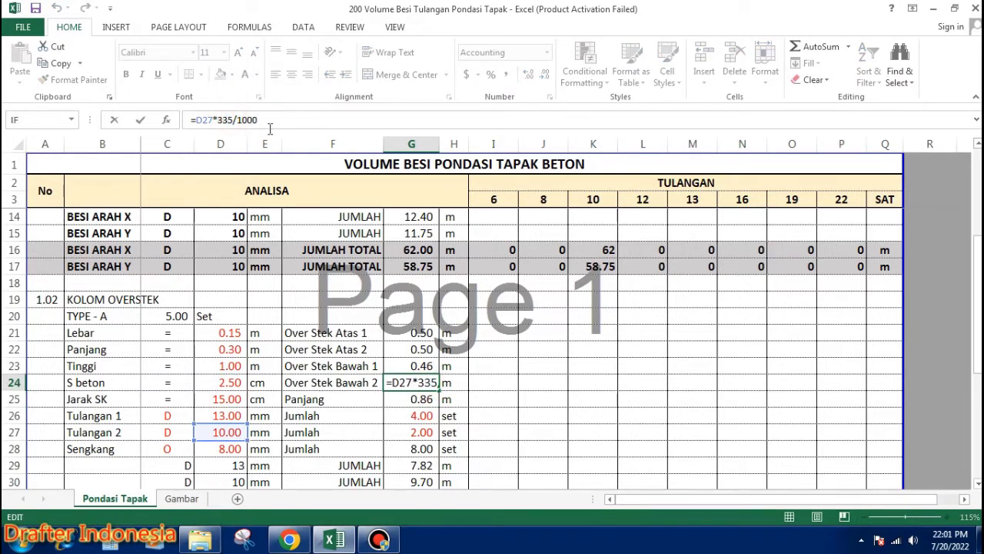
{"action": "key", "text": "Return"}
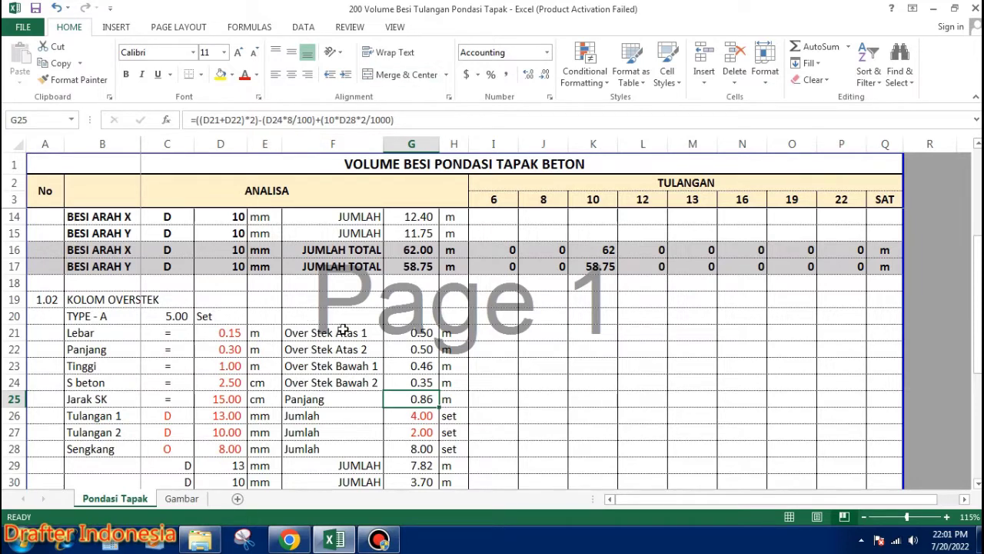
{"action": "left_click", "coordinate": [183, 498]}
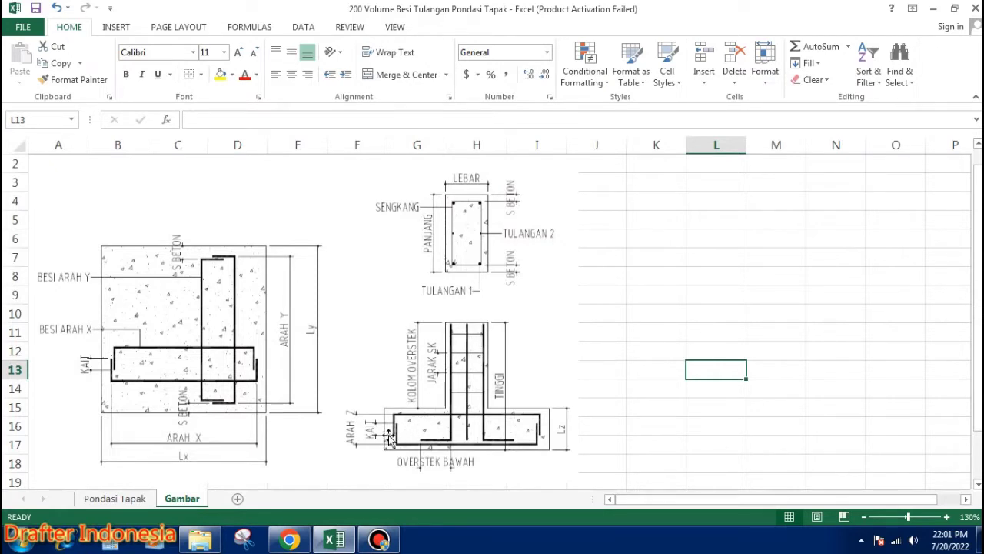
{"action": "mouse_move", "coordinate": [333, 539]}
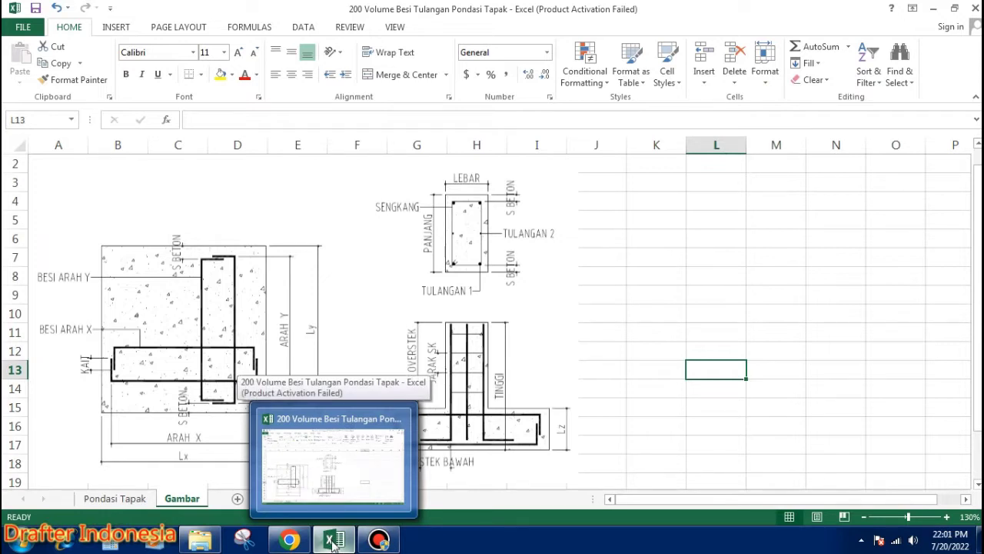
{"action": "left_click", "coordinate": [115, 499]}
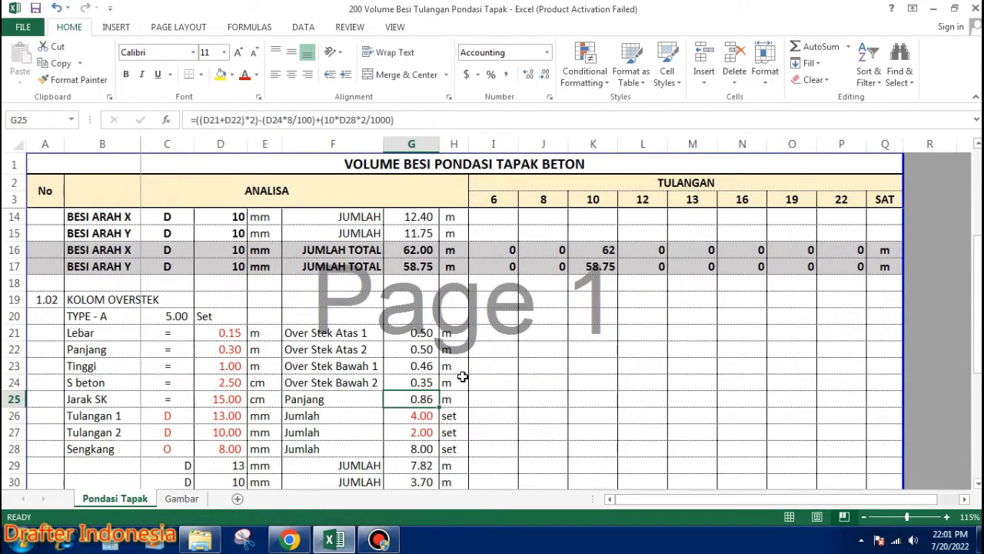
{"action": "left_click", "coordinate": [422, 335]}
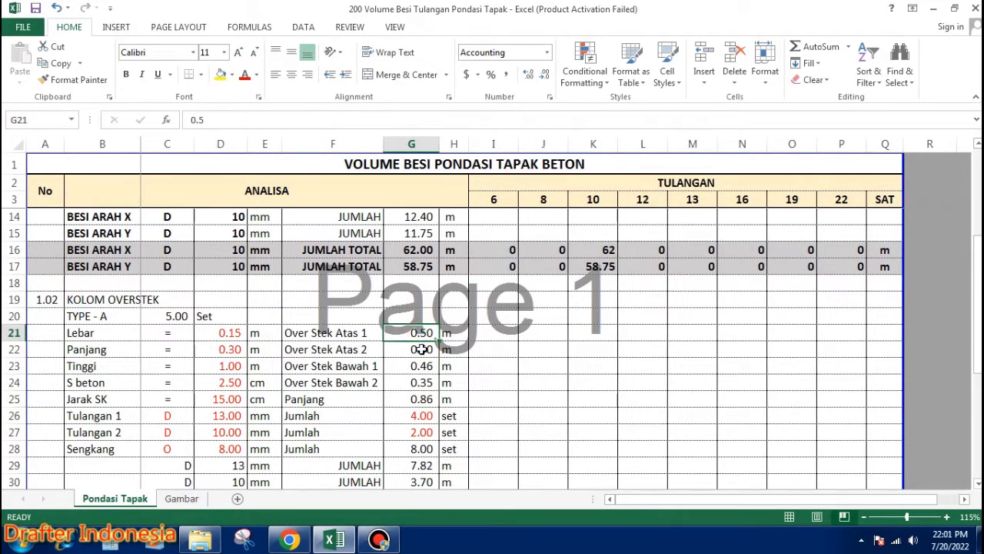
{"action": "left_click", "coordinate": [422, 350]}
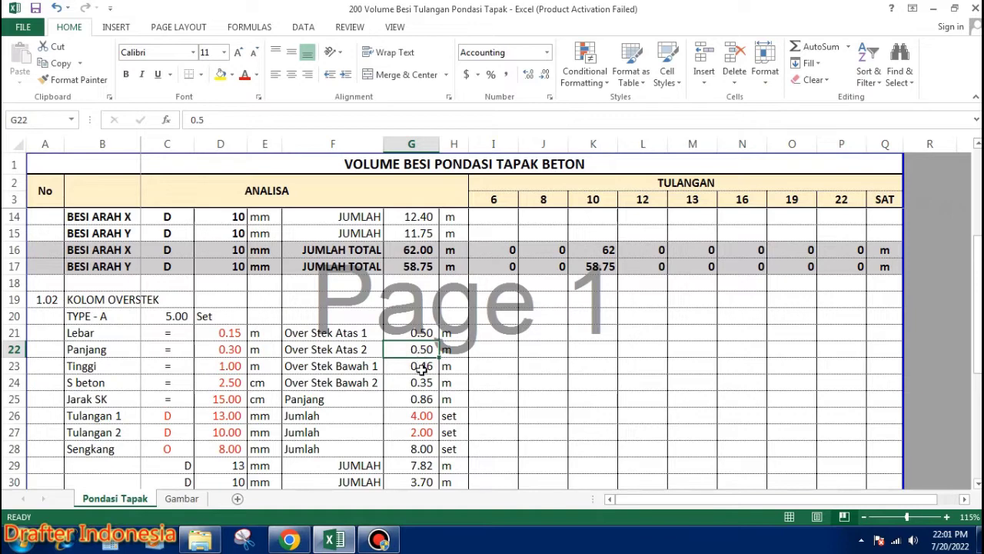
{"action": "left_click", "coordinate": [422, 368]}
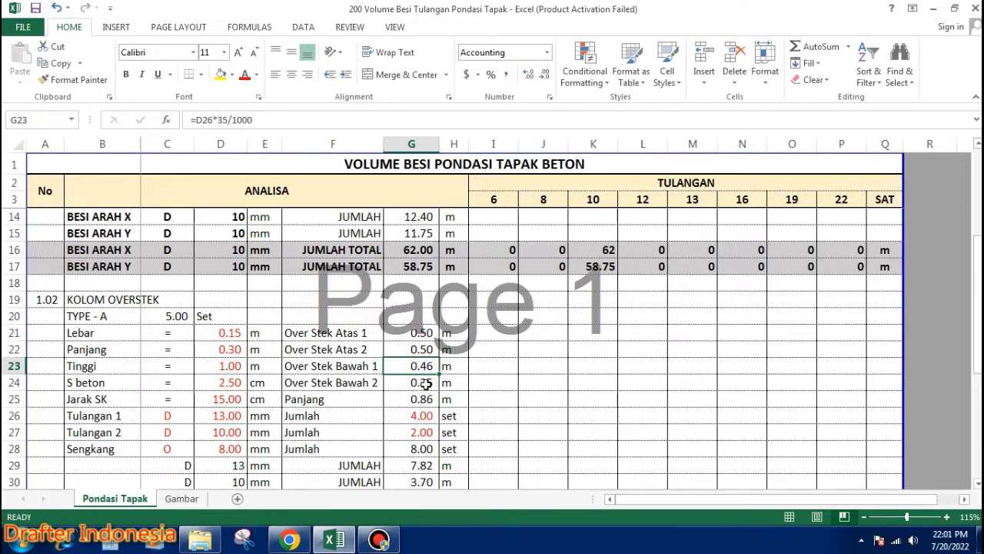
{"action": "left_click", "coordinate": [426, 383]}
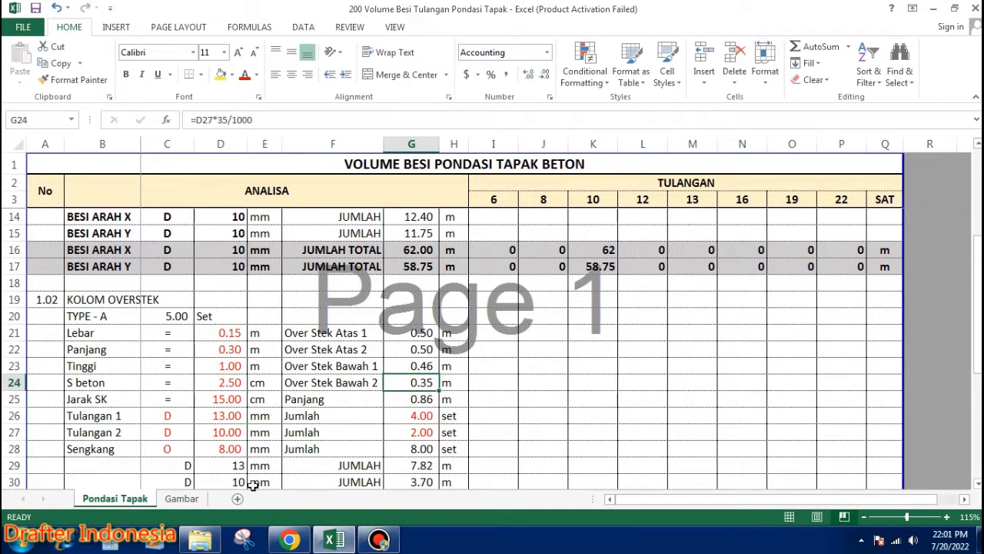
{"action": "left_click", "coordinate": [182, 498]}
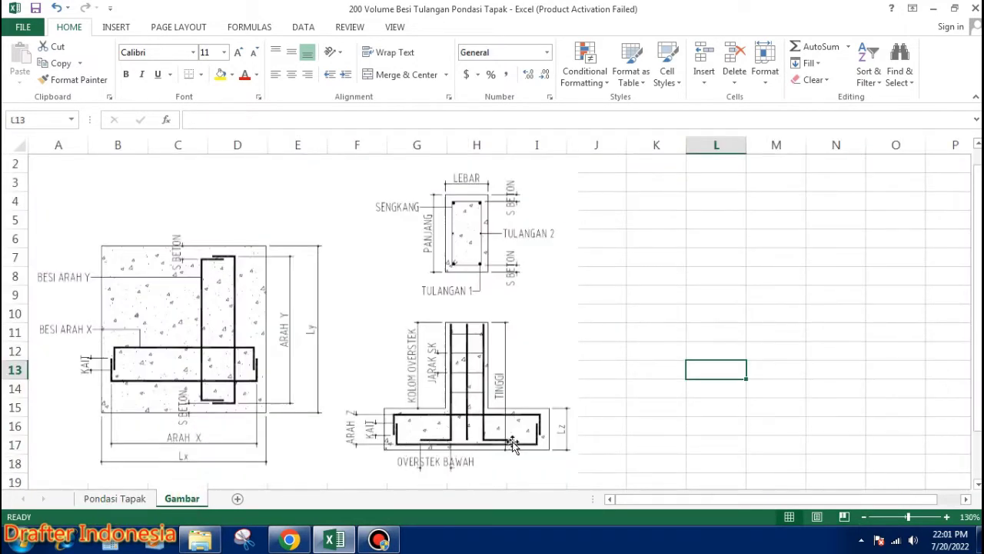
{"action": "left_click", "coordinate": [130, 498]}
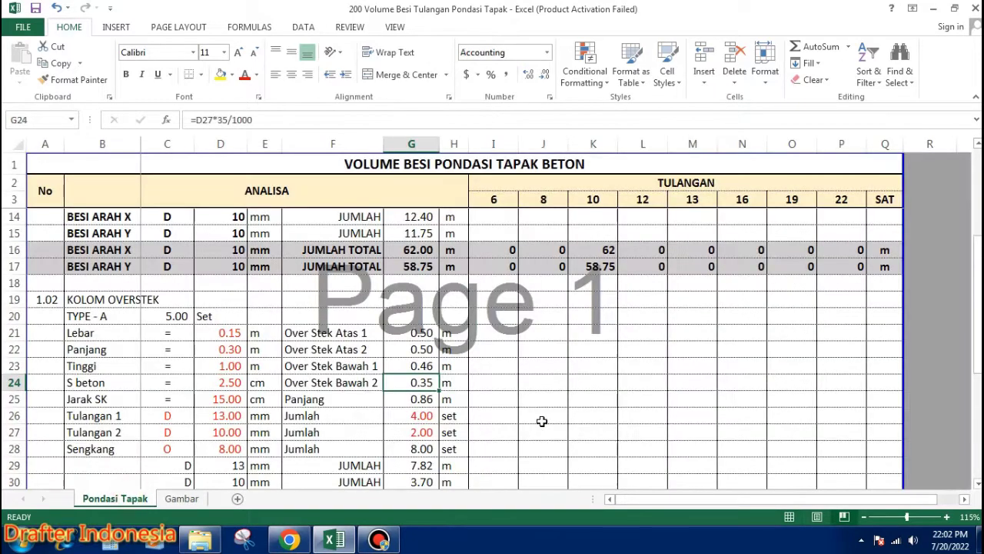
{"action": "left_click", "coordinate": [418, 402]}
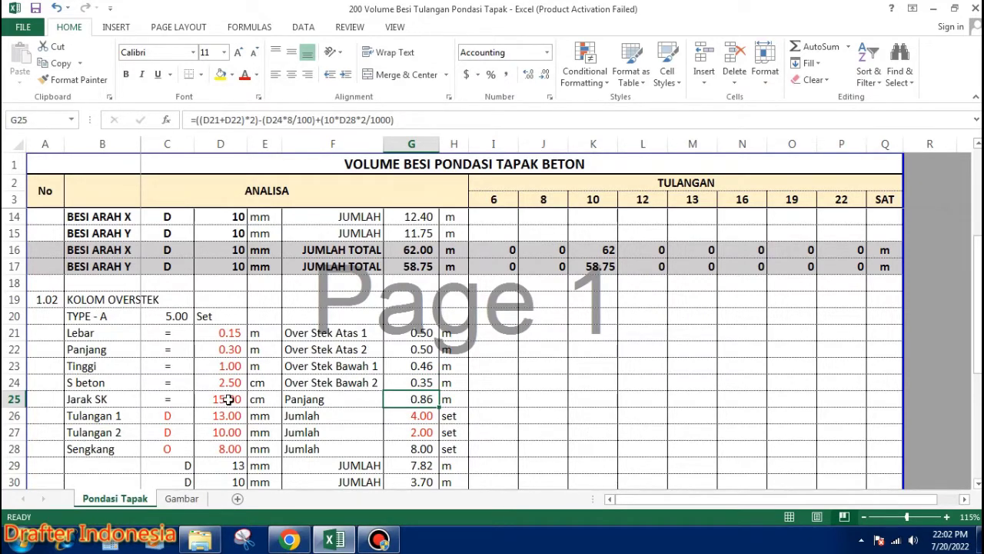
{"action": "double_click", "coordinate": [423, 401]}
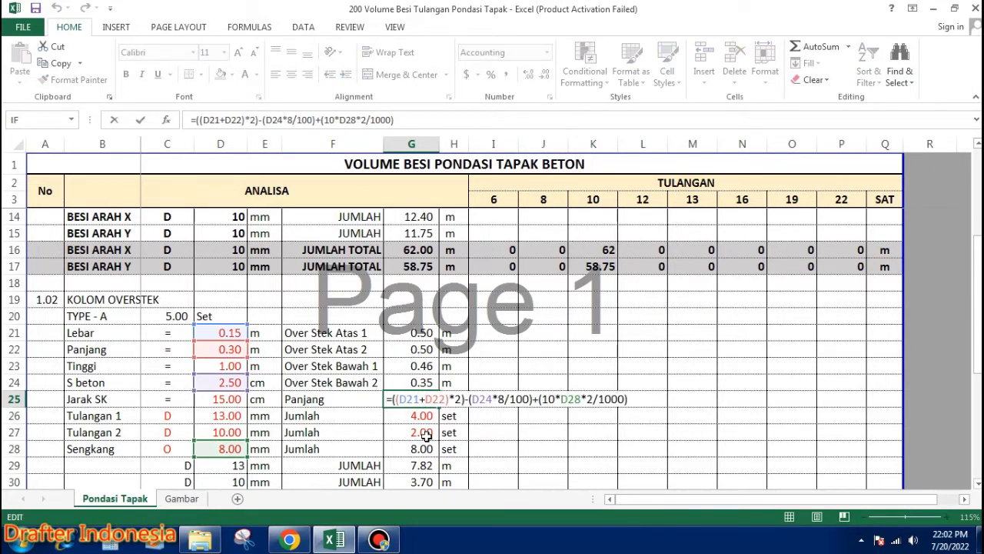
{"action": "key", "text": "Escape"}
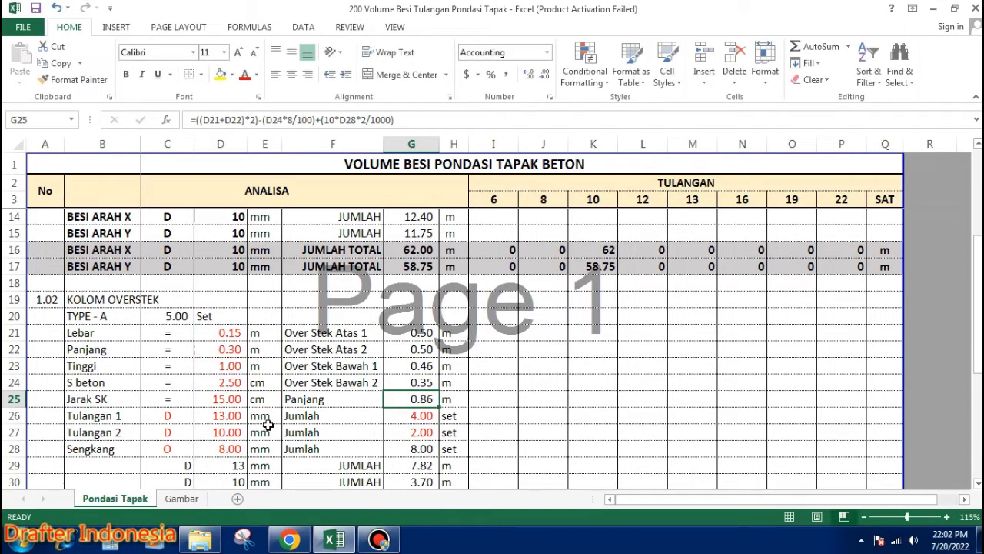
{"action": "left_click", "coordinate": [425, 415]}
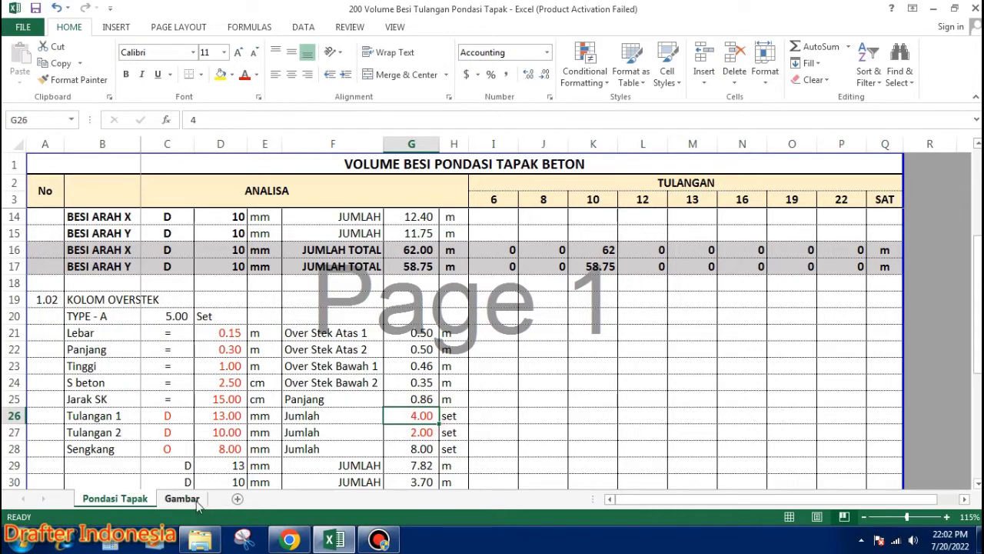
{"action": "left_click", "coordinate": [182, 499]}
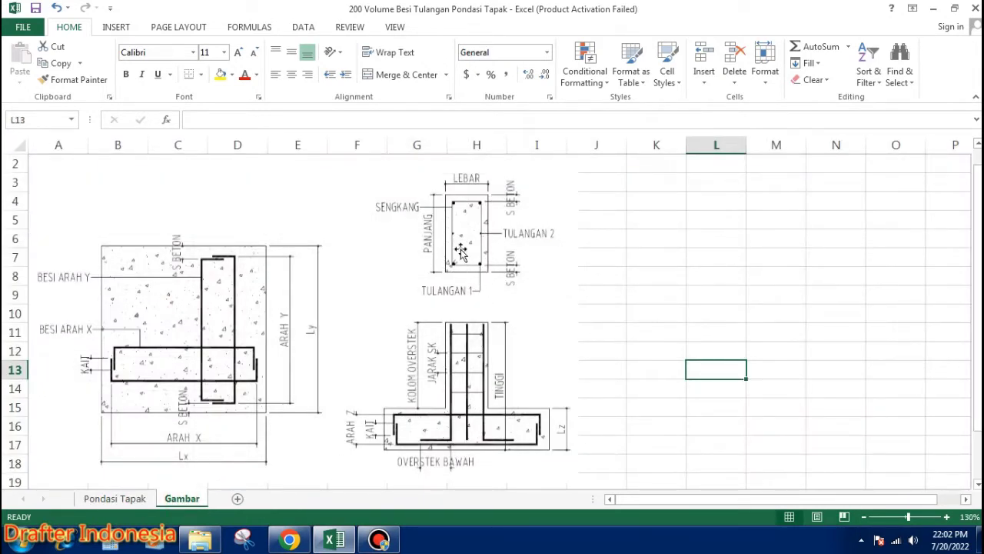
{"action": "left_click", "coordinate": [132, 497]}
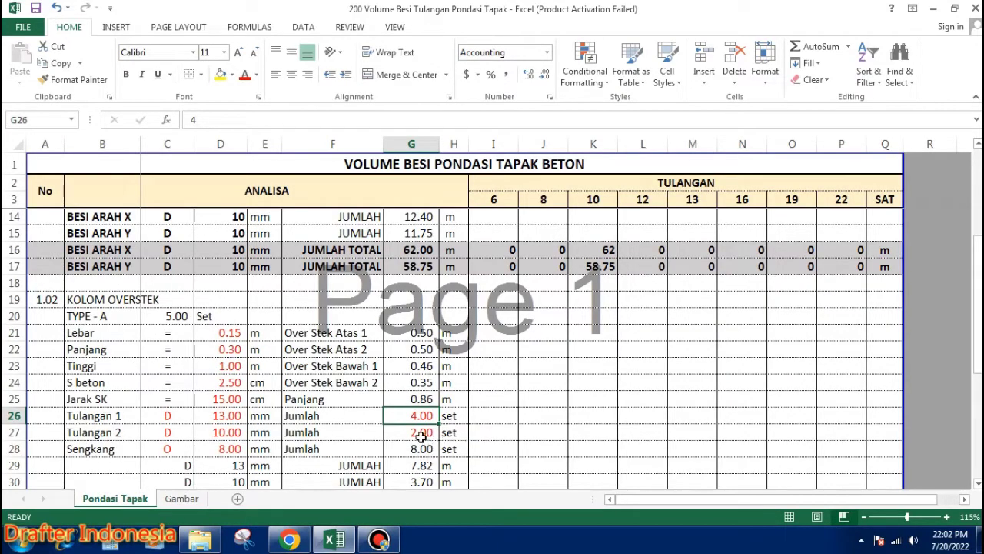
Step: Set the Tulangan 2 count in G27 to 4 and review G28's ROUNDUP Sengkang formula
{"action": "left_click", "coordinate": [411, 434]}
{"action": "type", "text": "4"}
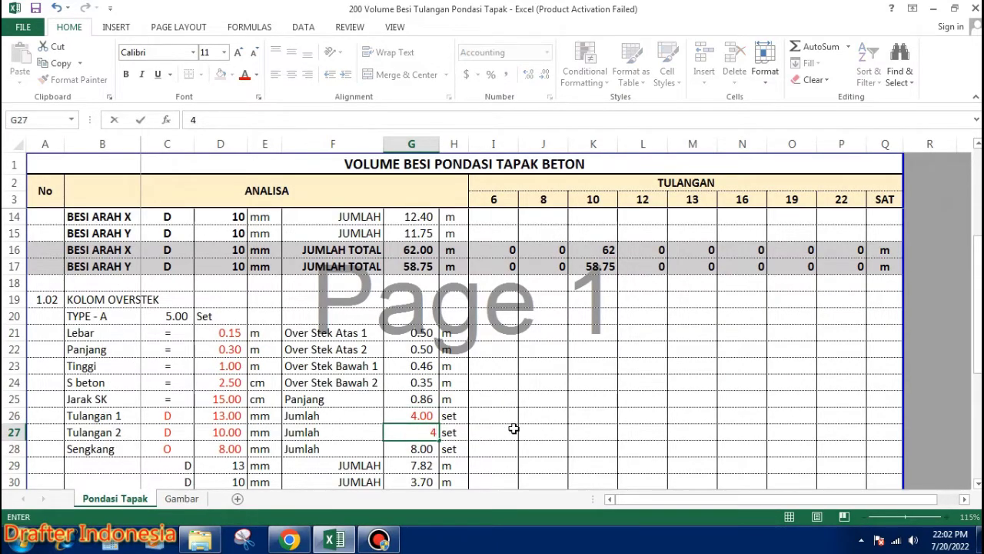
{"action": "key", "text": "Return"}
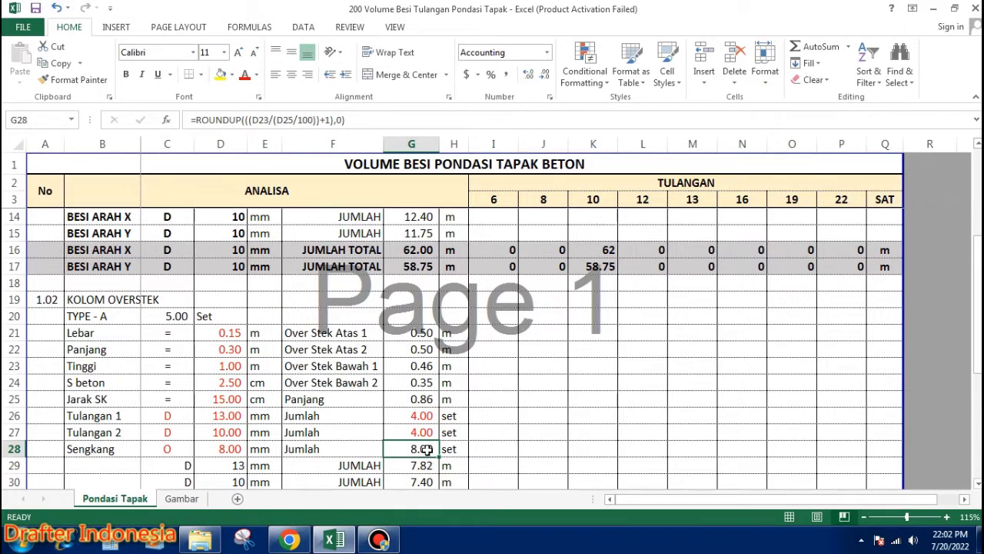
{"action": "double_click", "coordinate": [426, 450]}
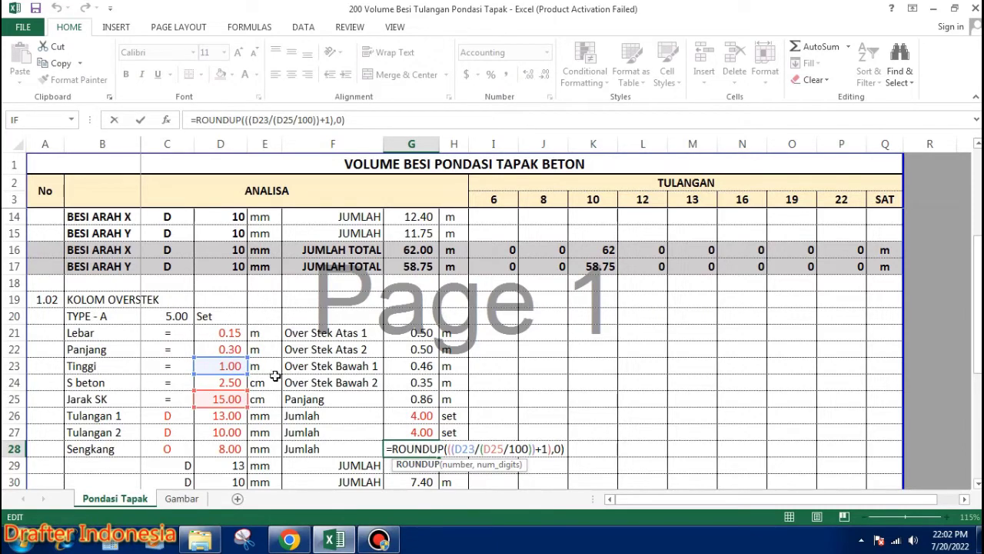
{"action": "key", "text": "ctrl+Return"}
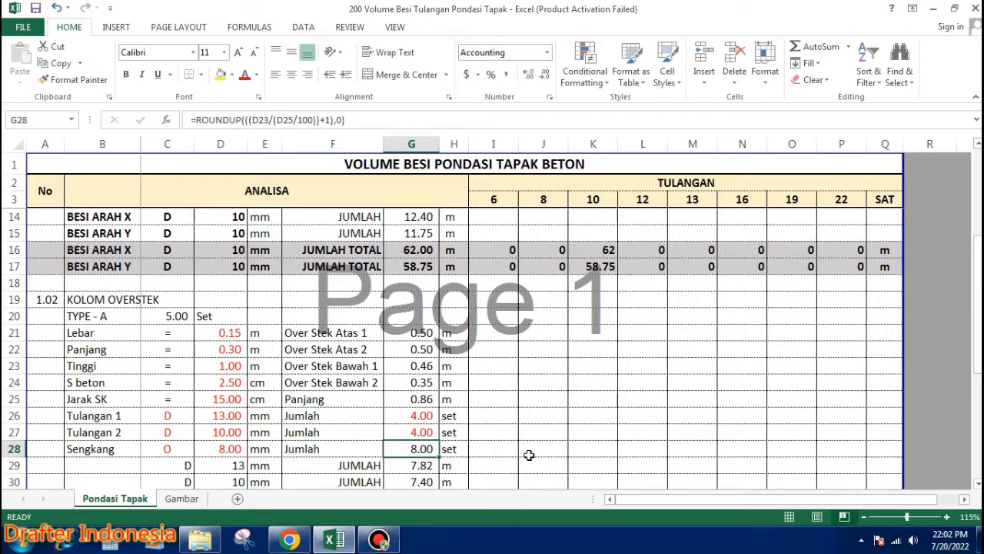
{"action": "scroll", "coordinate": [538, 416], "scroll_direction": "down", "scroll_amount": 2}
{"action": "scroll", "coordinate": [546, 397], "scroll_direction": "down", "scroll_amount": 1}
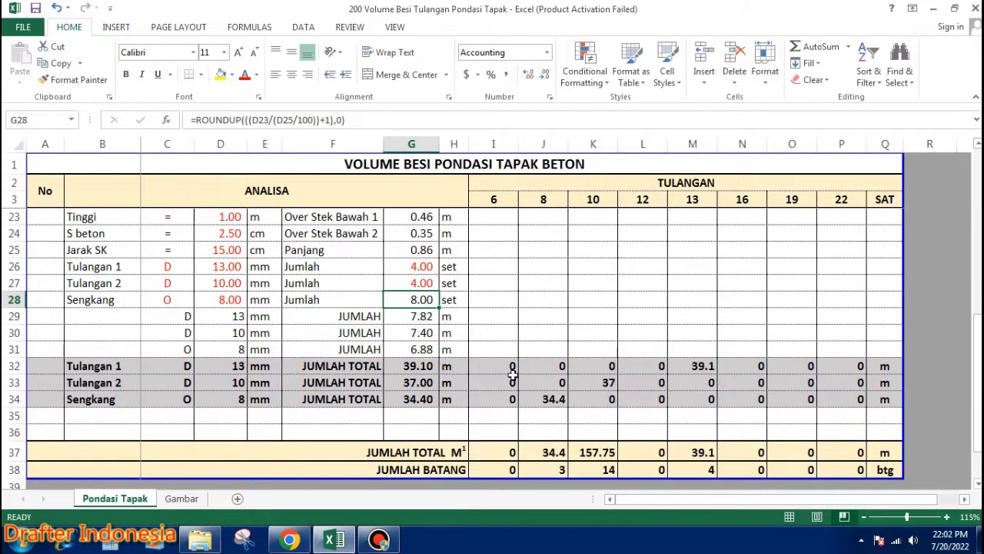
{"action": "scroll", "coordinate": [512, 375], "scroll_direction": "up", "scroll_amount": 1}
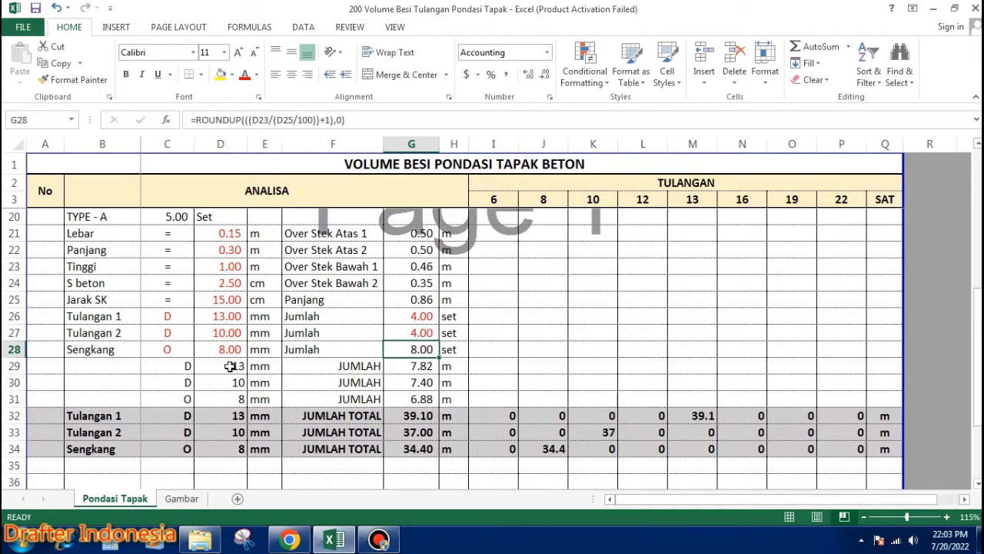
{"action": "left_click", "coordinate": [423, 366]}
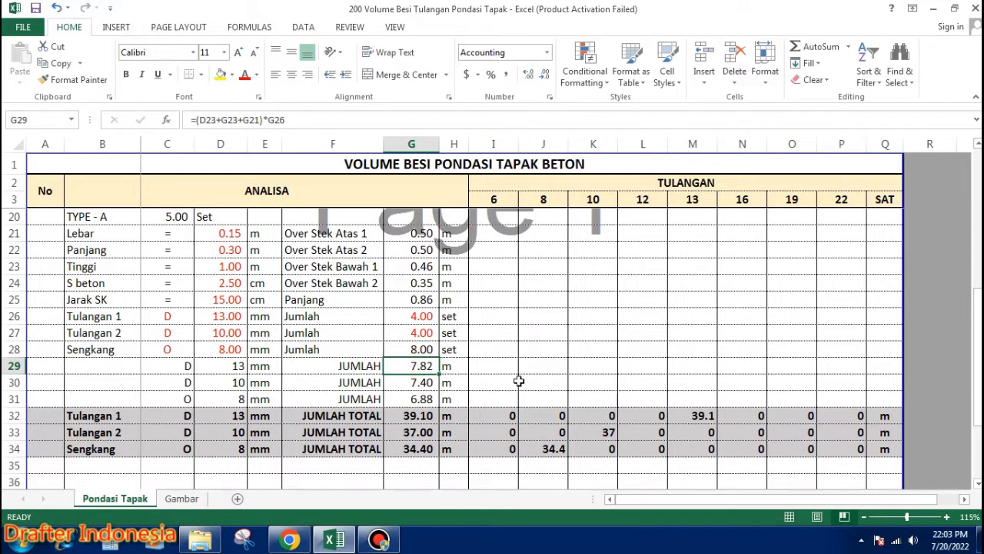
{"action": "double_click", "coordinate": [425, 366]}
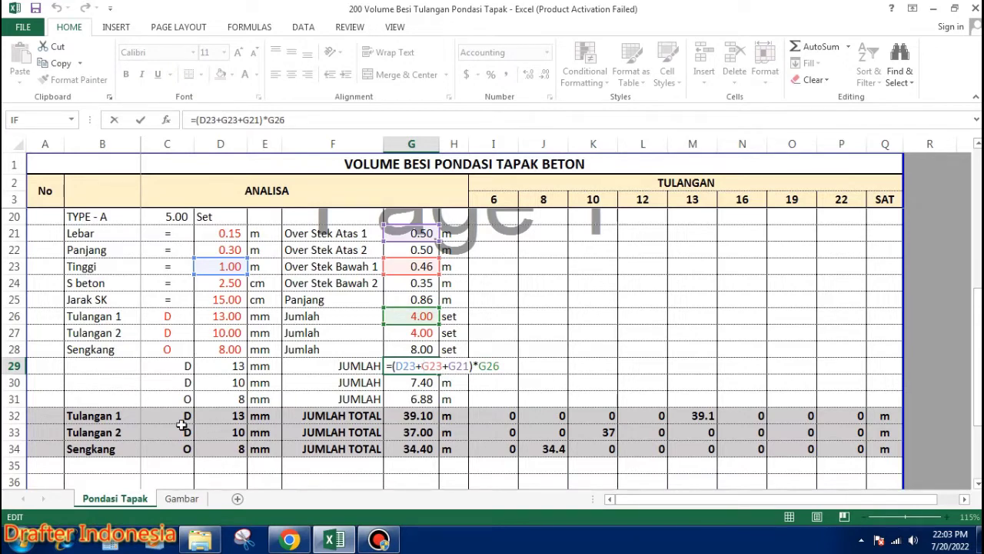
{"action": "key", "text": "Escape"}
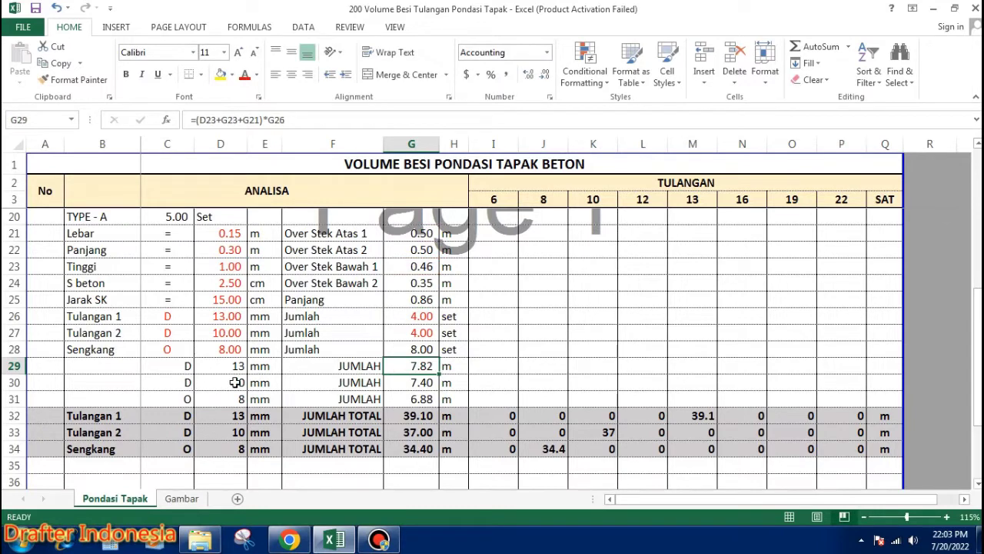
{"action": "double_click", "coordinate": [416, 382]}
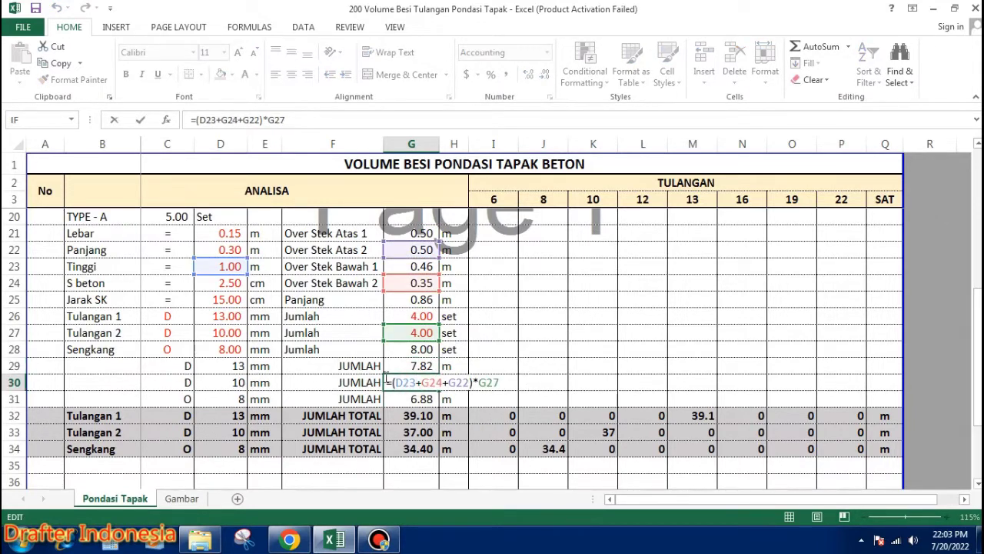
{"action": "key", "text": "Escape"}
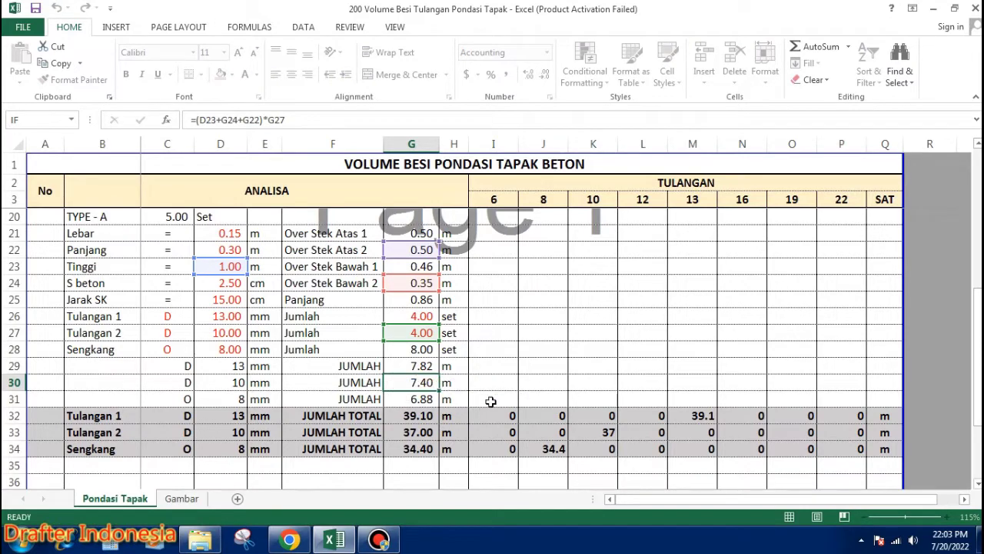
{"action": "double_click", "coordinate": [424, 400]}
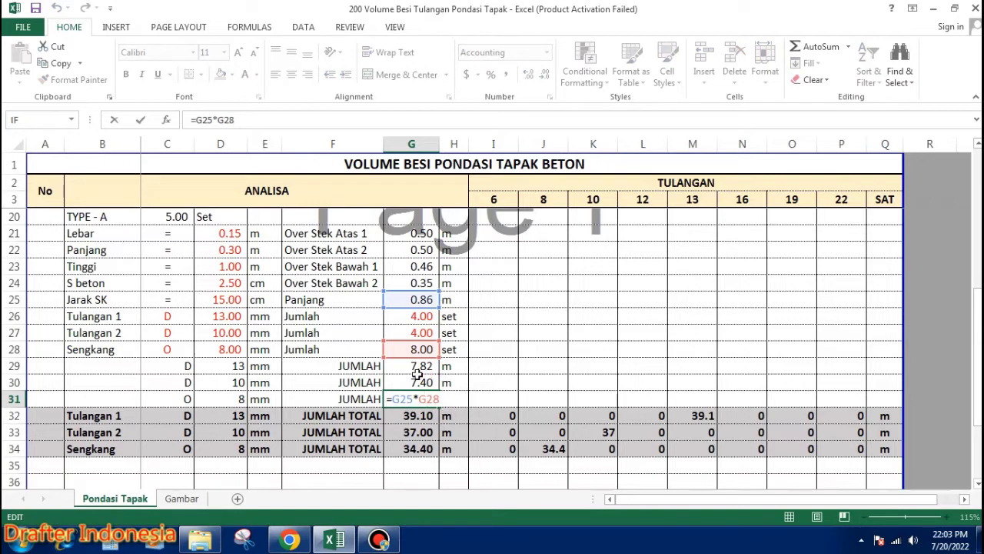
{"action": "key", "text": "Escape"}
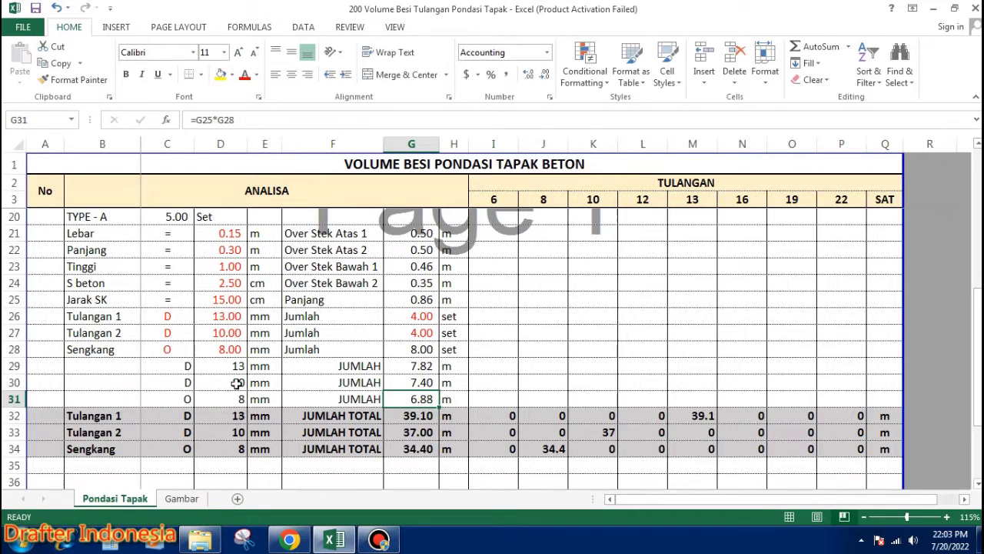
{"action": "left_click", "coordinate": [236, 315]}
{"action": "type", "text": "10"}
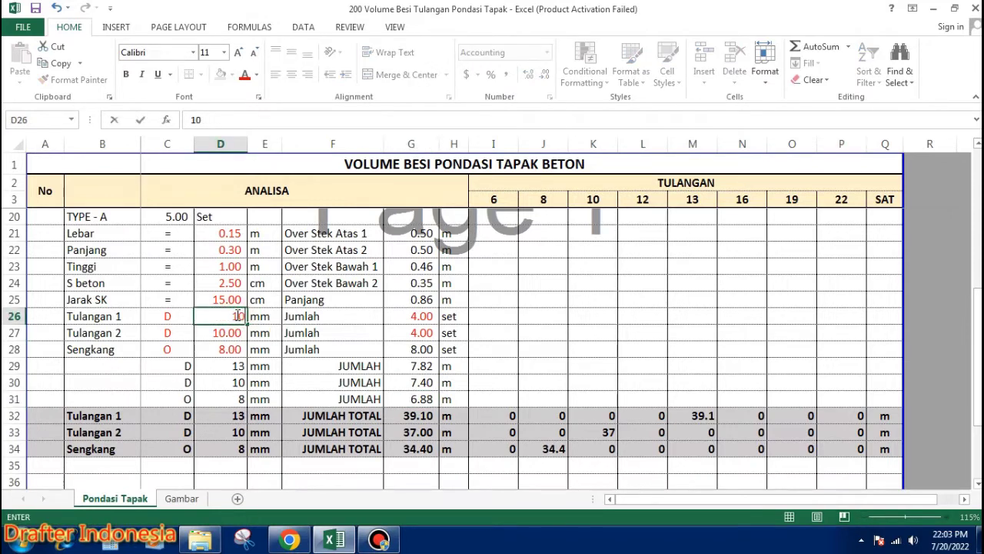
{"action": "key", "text": "Return"}
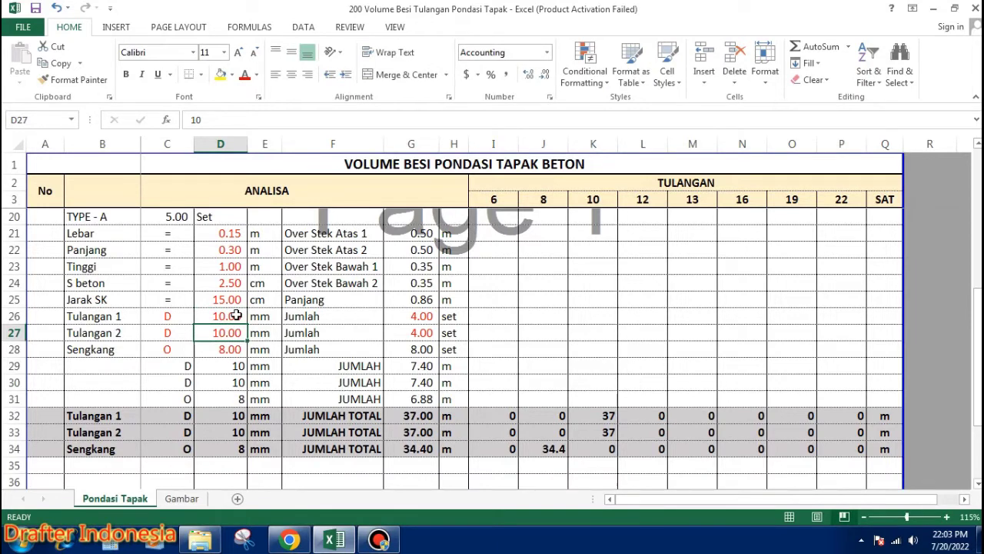
{"action": "left_click", "coordinate": [236, 316]}
{"action": "type", "text": "13"}
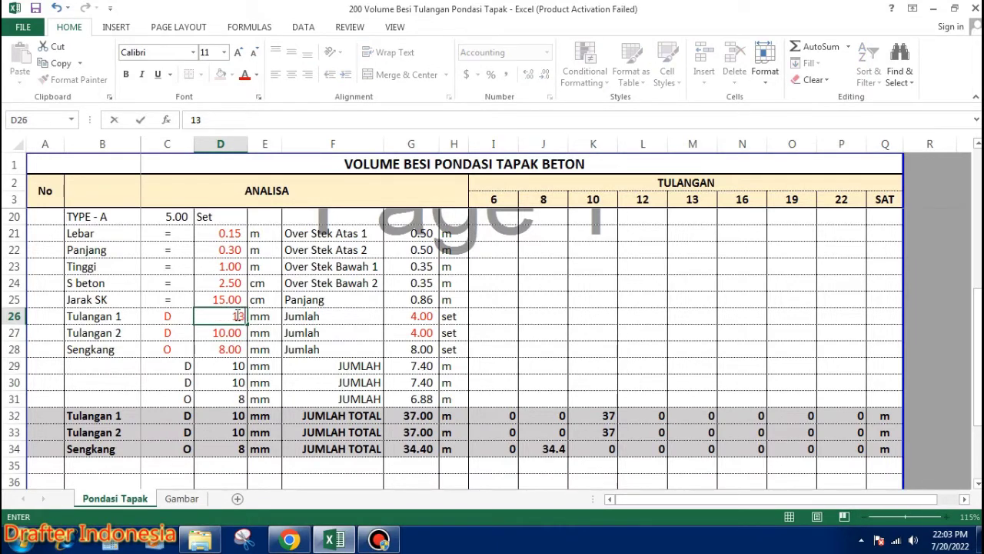
{"action": "key", "text": "Return"}
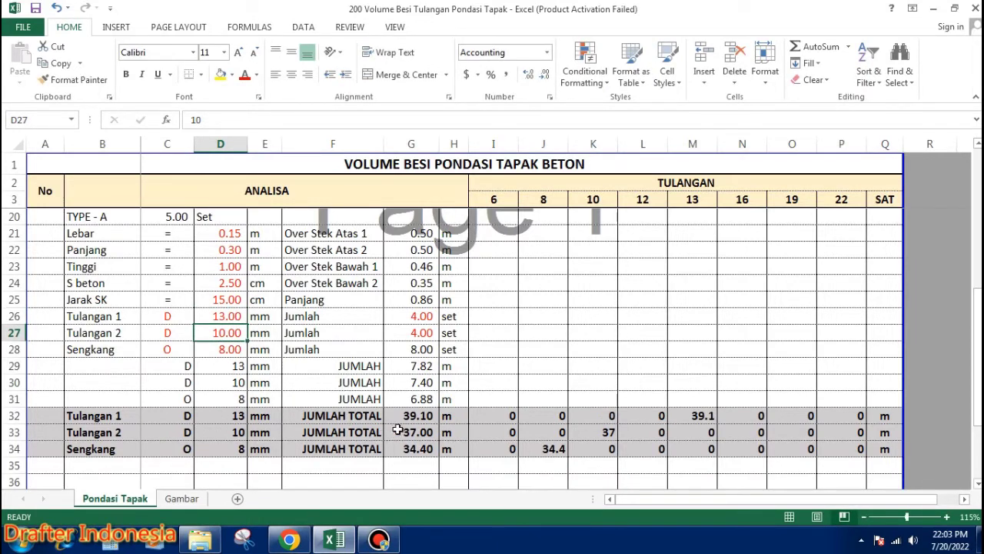
{"action": "left_click", "coordinate": [426, 415]}
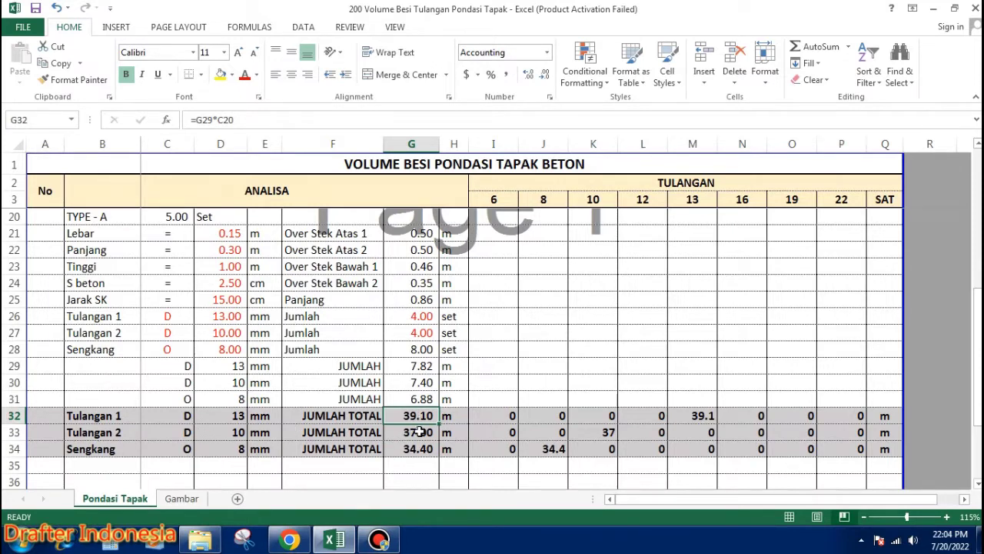
Step: Review the Tulangan 2 and Sengkang total-length formulas and the 6–10 mm Tulangan 1 distribution formulas
{"action": "left_click", "coordinate": [421, 433]}
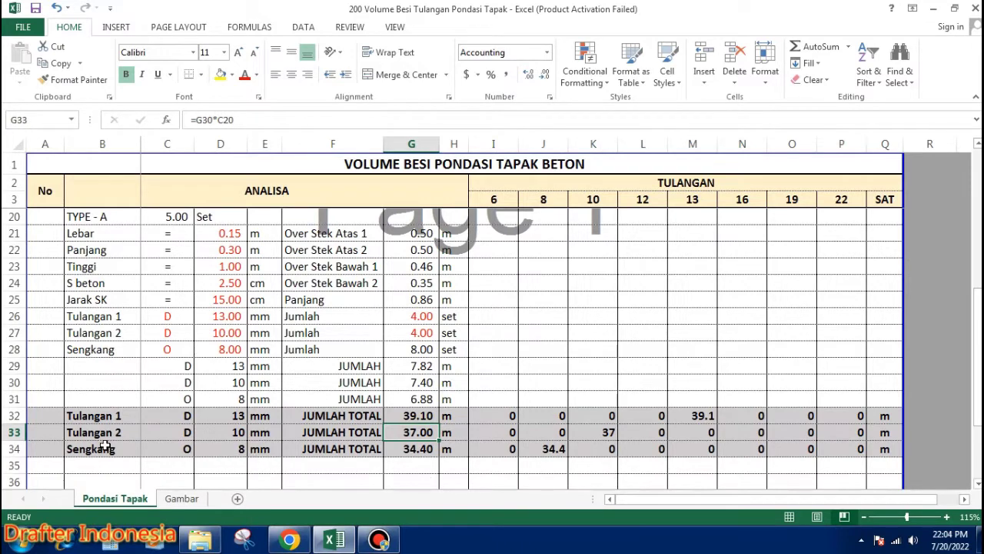
{"action": "left_click", "coordinate": [423, 451]}
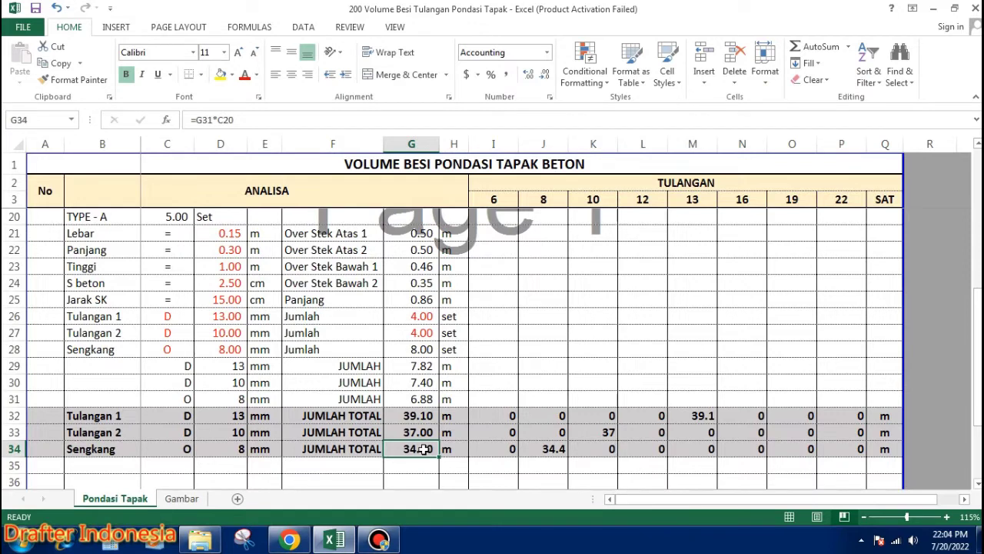
{"action": "left_click", "coordinate": [510, 417]}
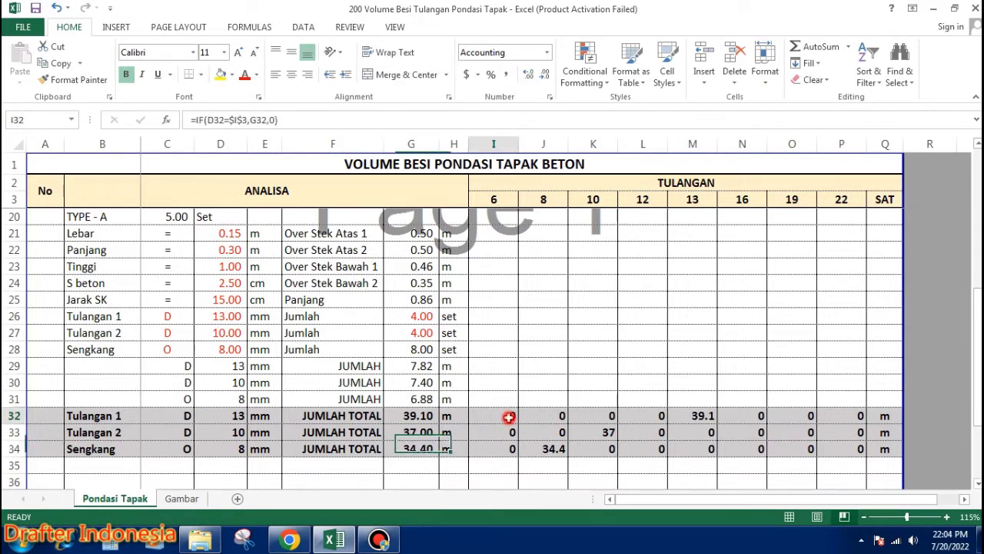
{"action": "key", "text": "Right"}
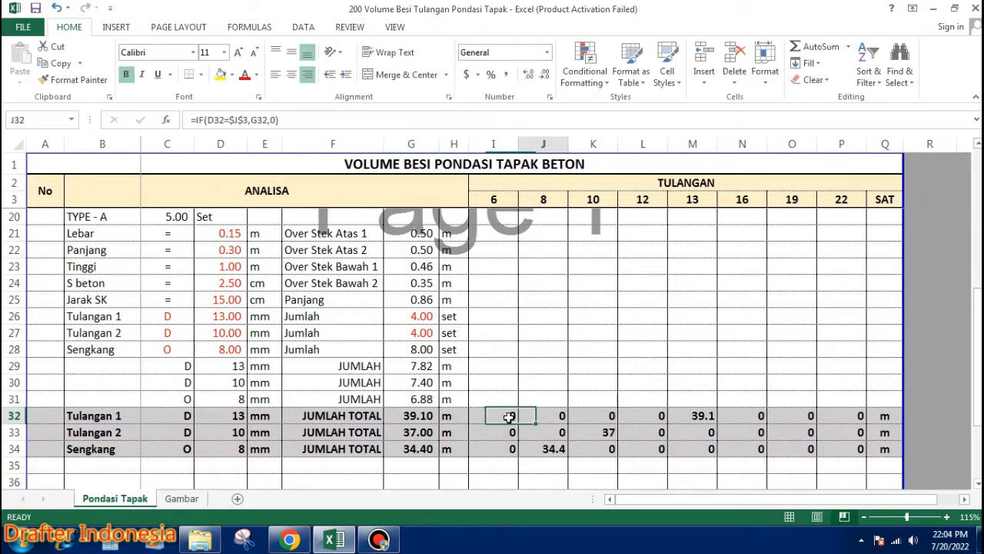
{"action": "key", "text": "Right"}
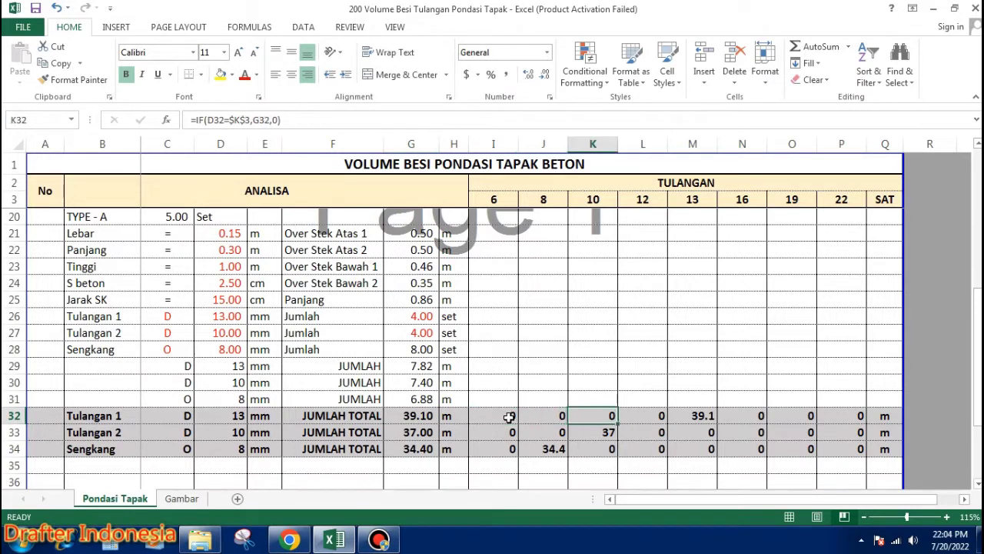
{"action": "double_click", "coordinate": [510, 416]}
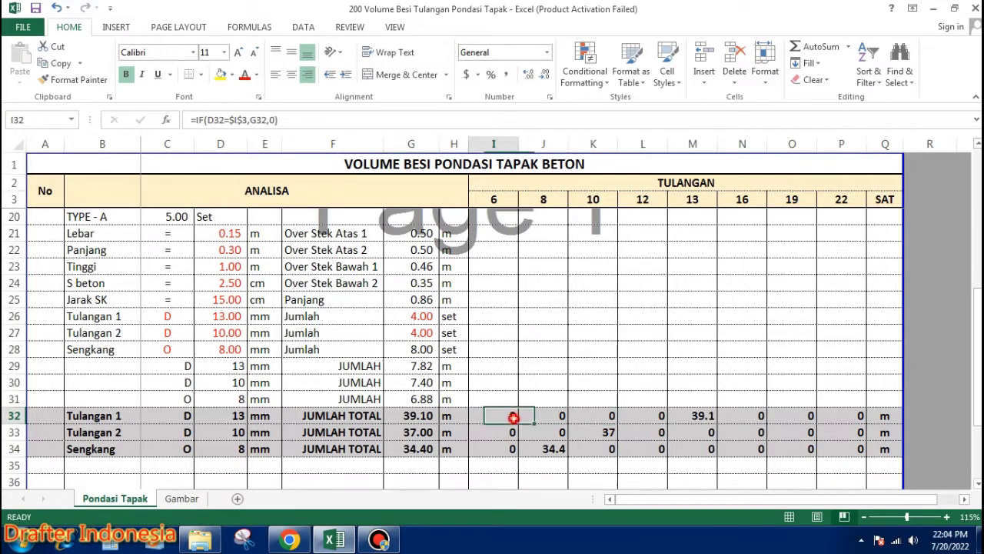
{"action": "left_click", "coordinate": [556, 416]}
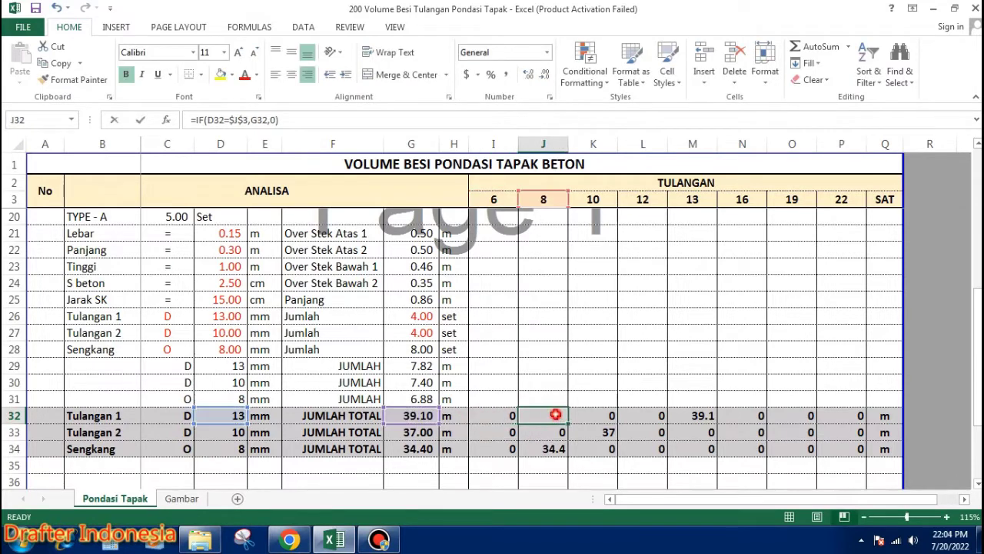
{"action": "double_click", "coordinate": [607, 415]}
{"action": "left_click", "coordinate": [635, 415]}
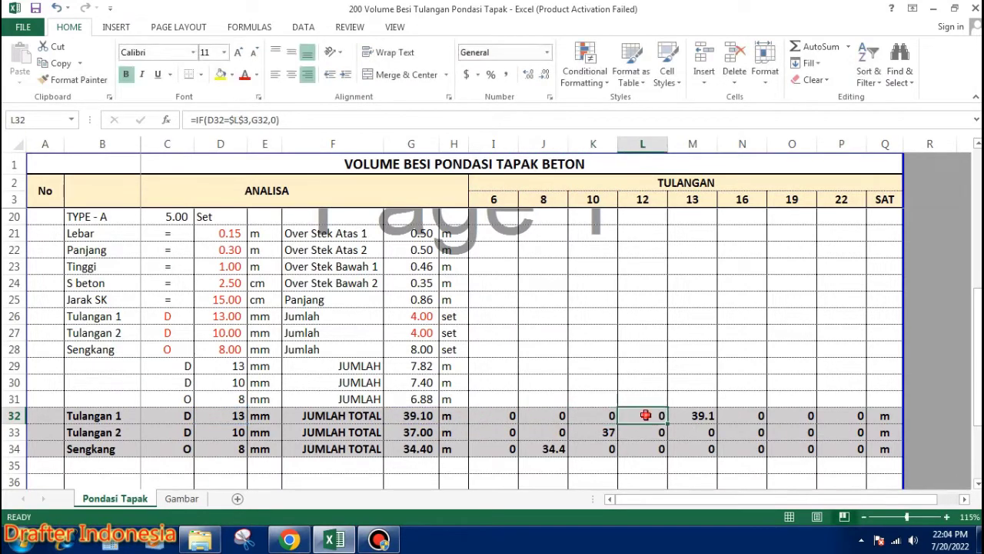
Step: Check the 13 mm (39.1) and 16 mm Tulangan 1 formulas, plus Tulangan 2 and Sengkang formulas
{"action": "left_click", "coordinate": [704, 416]}
{"action": "double_click", "coordinate": [705, 416]}
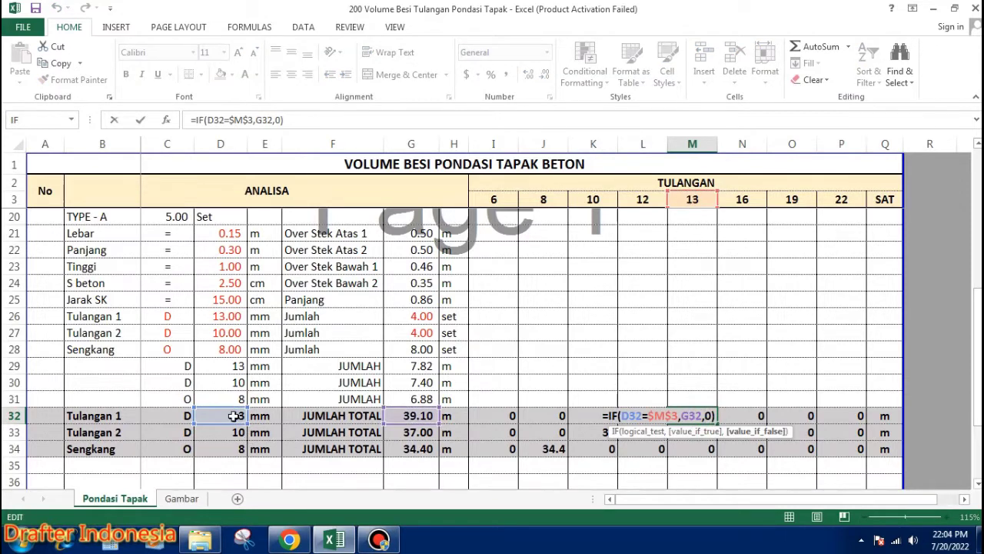
{"action": "key", "text": "Escape"}
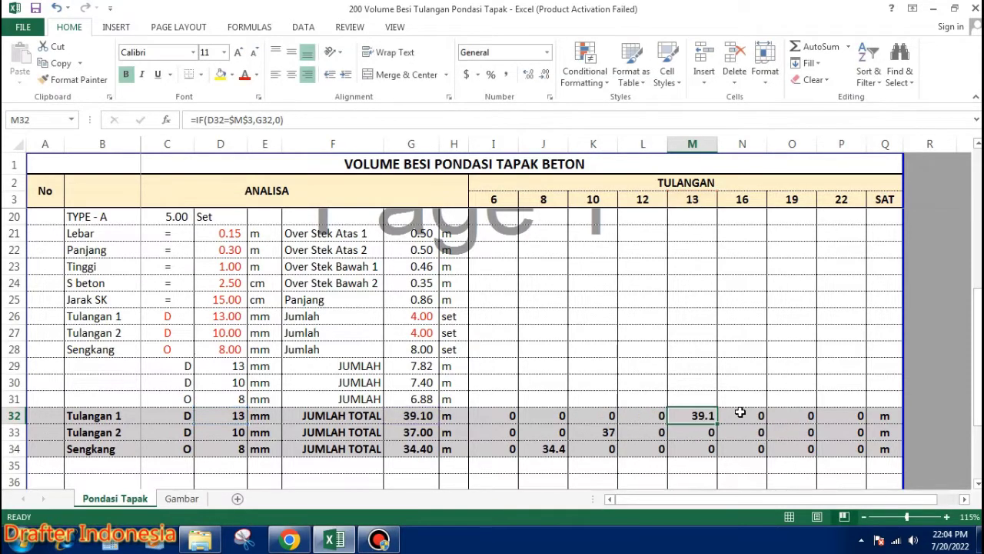
{"action": "left_click", "coordinate": [741, 415]}
{"action": "double_click", "coordinate": [740, 415]}
{"action": "key", "text": "Escape"}
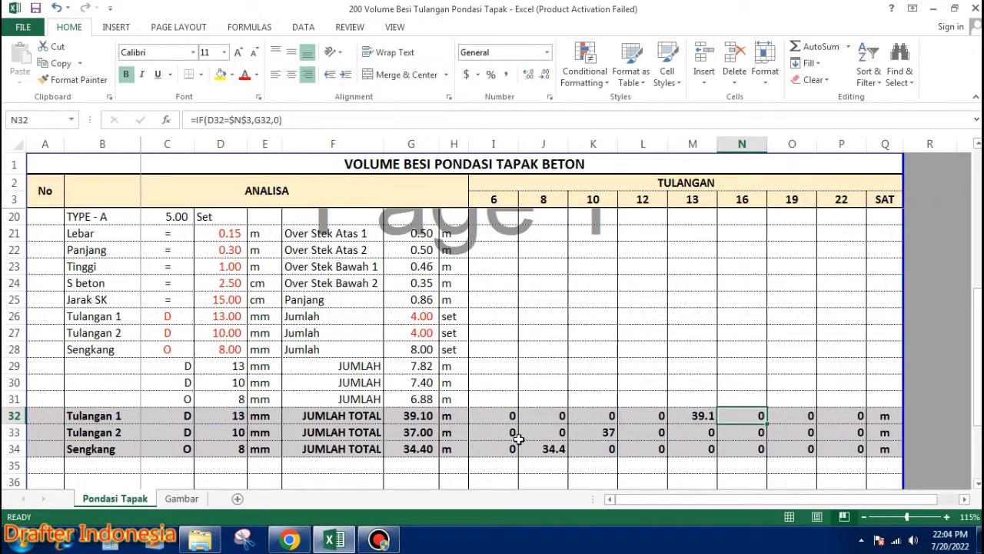
{"action": "left_click", "coordinate": [606, 432]}
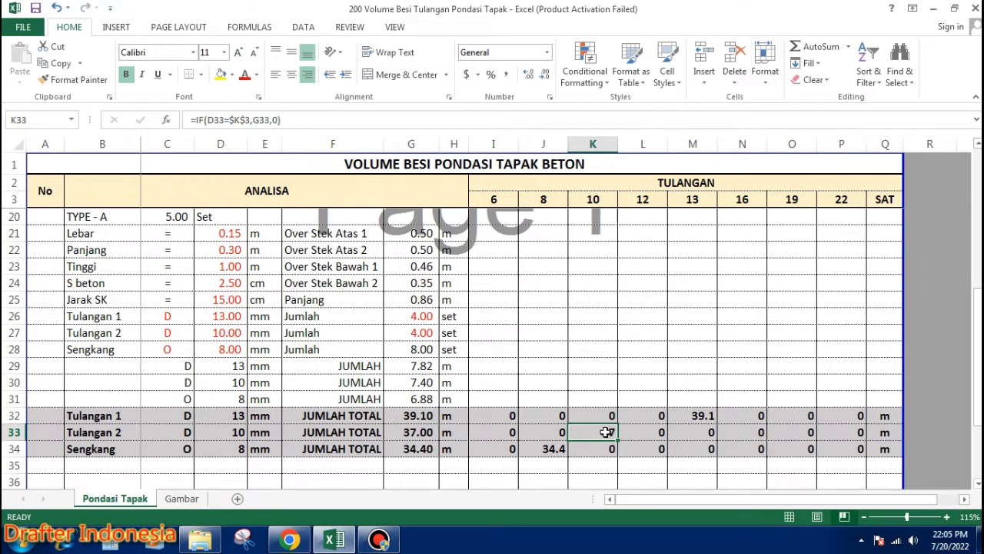
{"action": "left_click", "coordinate": [554, 451]}
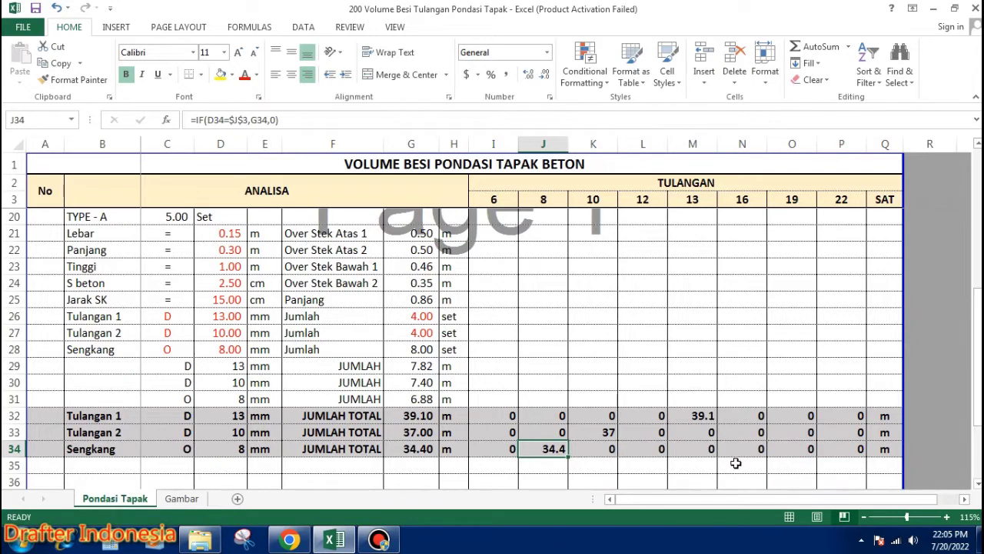
Step: Inspect the 8, 10, 12 and 13 mm grand total sums
{"action": "scroll", "coordinate": [588, 347], "scroll_direction": "up", "scroll_amount": 2}
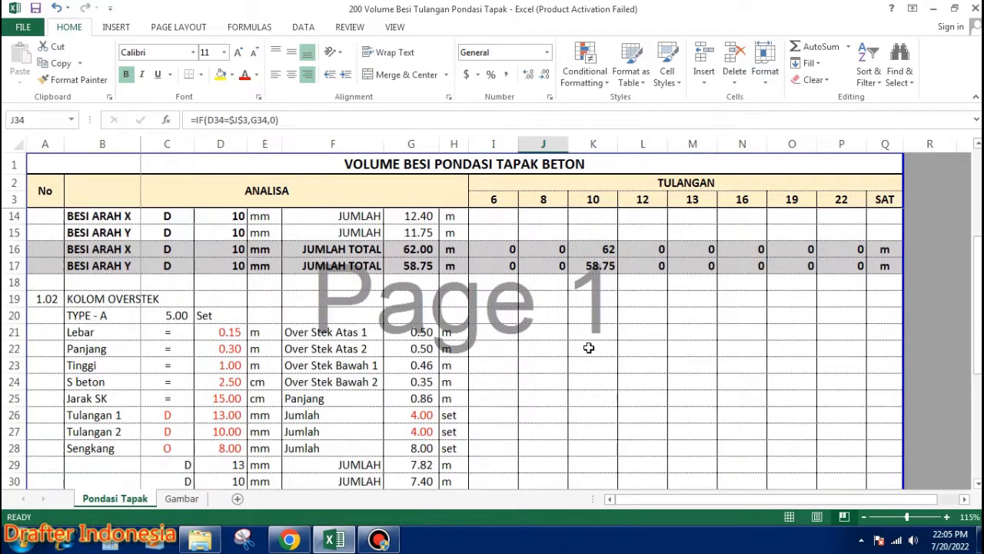
{"action": "scroll", "coordinate": [588, 348], "scroll_direction": "down", "scroll_amount": 1}
{"action": "scroll", "coordinate": [588, 347], "scroll_direction": "down", "scroll_amount": 3}
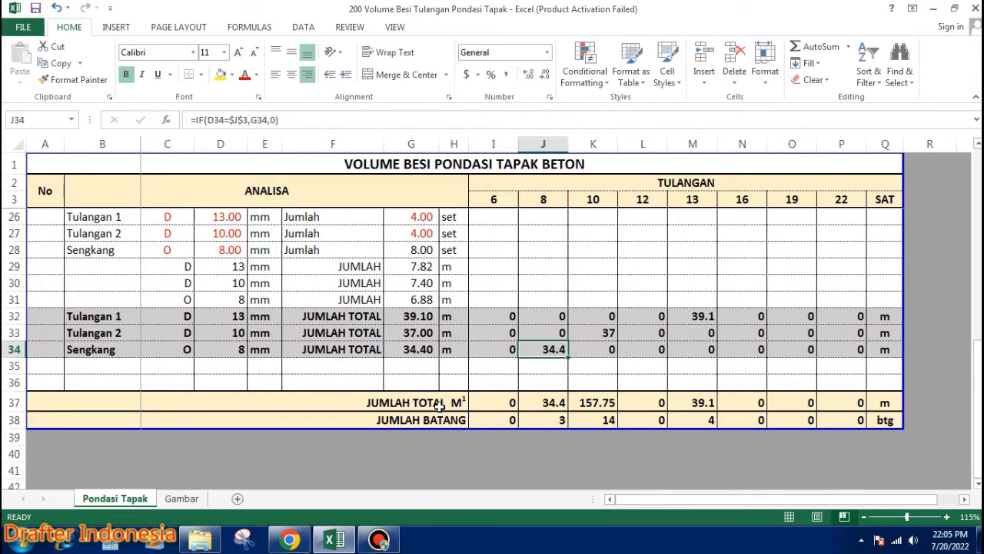
{"action": "left_click", "coordinate": [558, 400]}
{"action": "scroll", "coordinate": [648, 441], "scroll_direction": "up", "scroll_amount": 2}
{"action": "scroll", "coordinate": [649, 441], "scroll_direction": "up", "scroll_amount": 4}
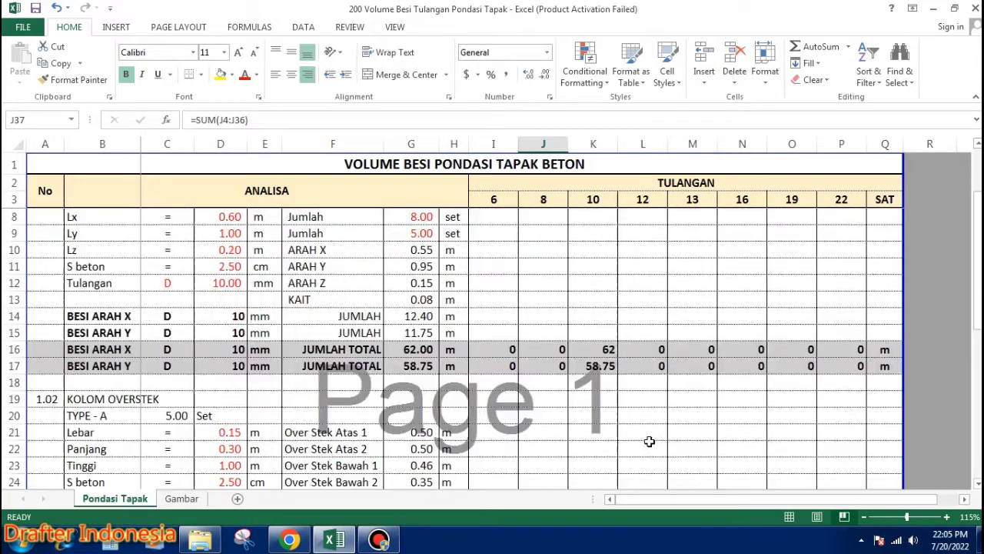
{"action": "scroll", "coordinate": [649, 441], "scroll_direction": "down", "scroll_amount": 1}
{"action": "scroll", "coordinate": [648, 441], "scroll_direction": "down", "scroll_amount": 3}
{"action": "scroll", "coordinate": [648, 442], "scroll_direction": "down", "scroll_amount": 1}
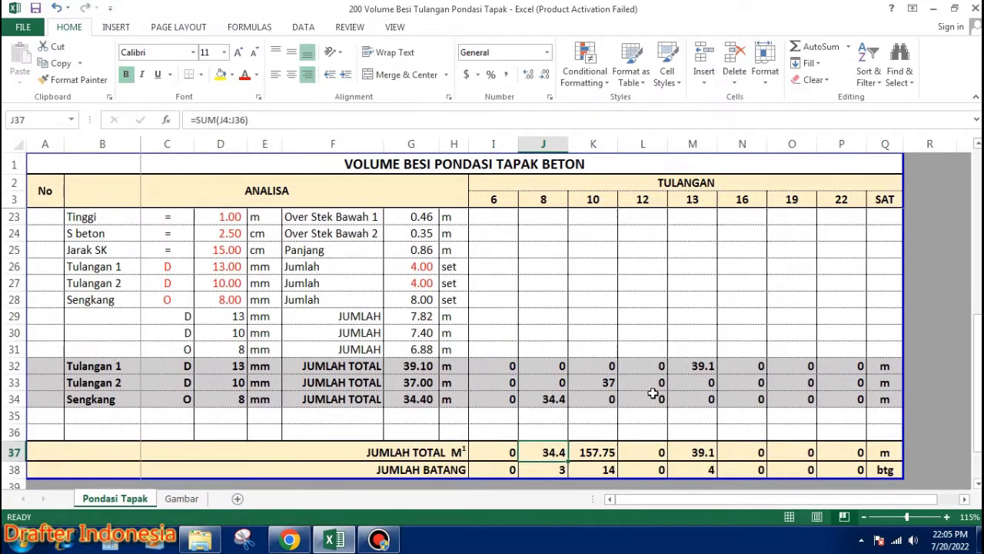
{"action": "left_click", "coordinate": [600, 454]}
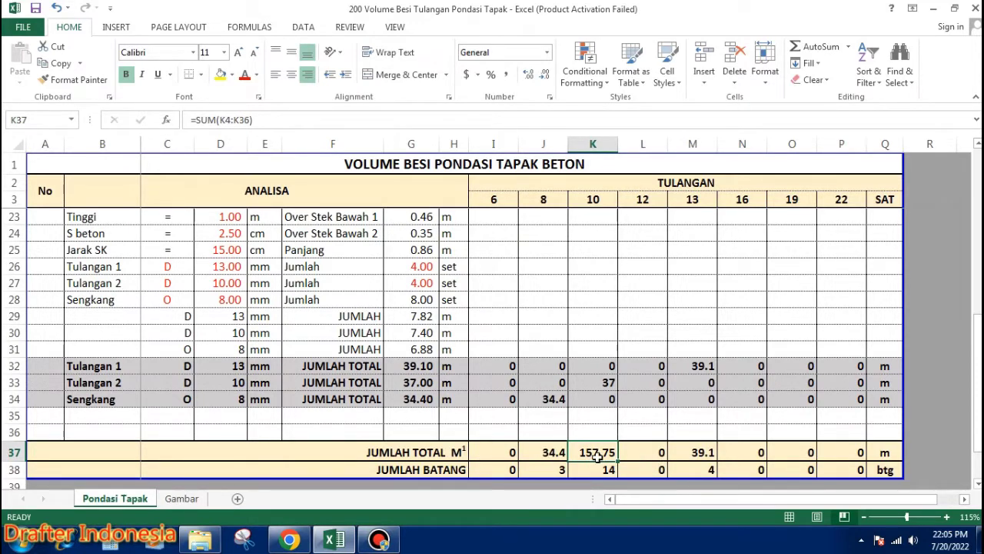
{"action": "left_click", "coordinate": [658, 452]}
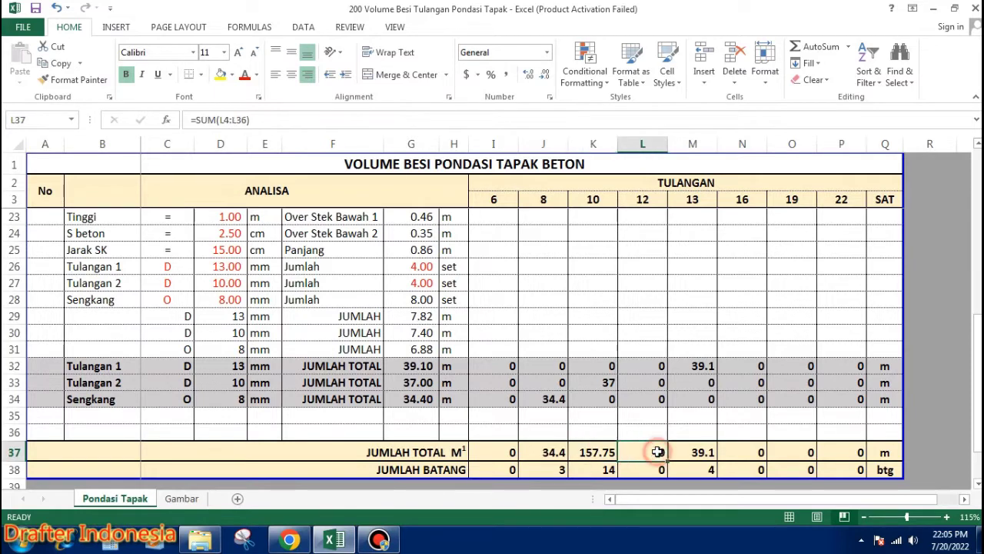
{"action": "left_click", "coordinate": [702, 452]}
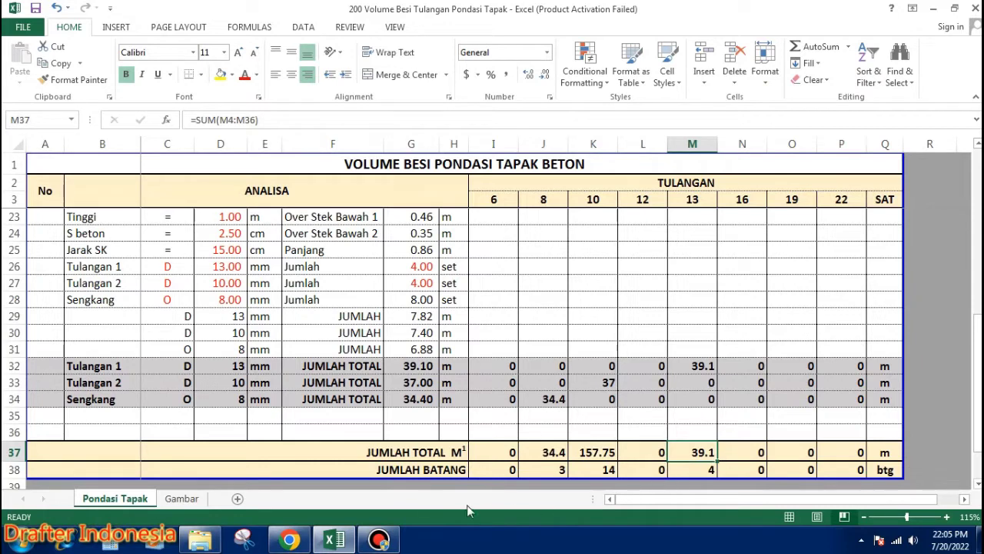
Step: Inspect the 8 mm (count 3), 10 mm and 13 mm bar count formulas
{"action": "left_click", "coordinate": [556, 470]}
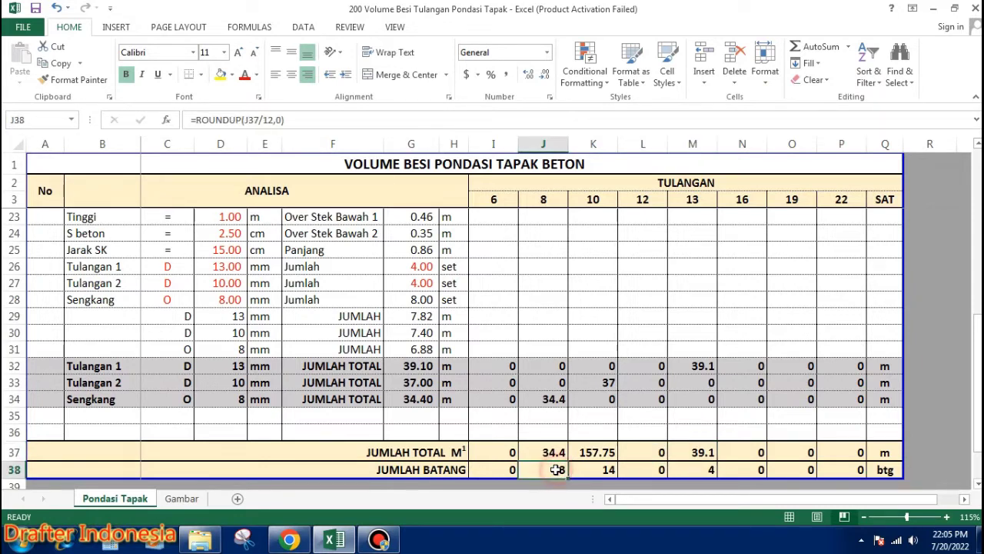
{"action": "double_click", "coordinate": [555, 470]}
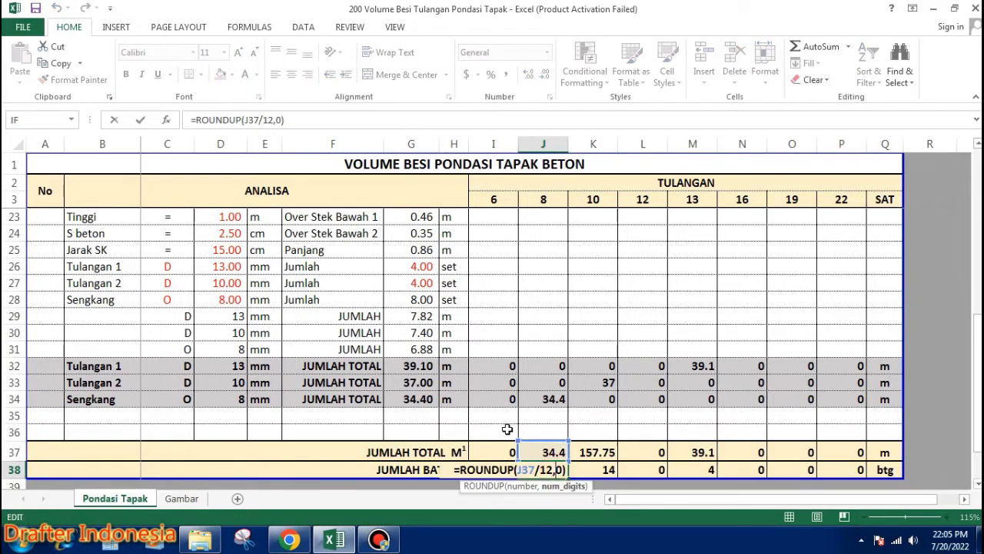
{"action": "key", "text": "Escape"}
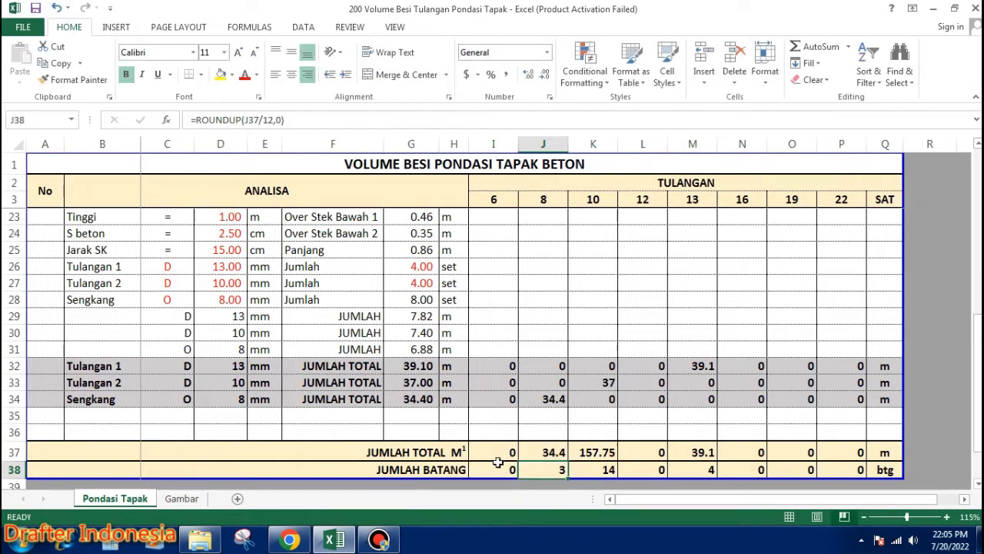
{"action": "left_click", "coordinate": [607, 469]}
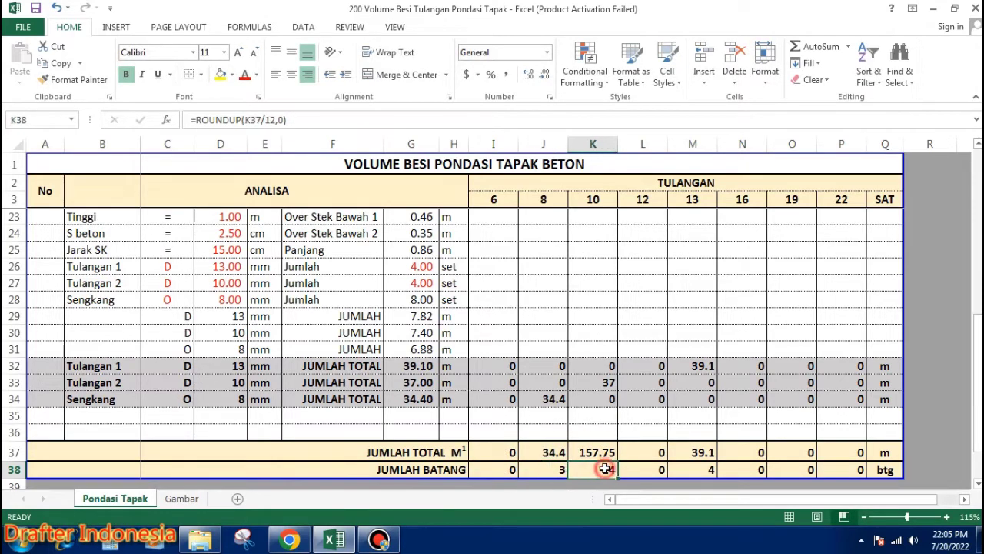
{"action": "left_click", "coordinate": [708, 471]}
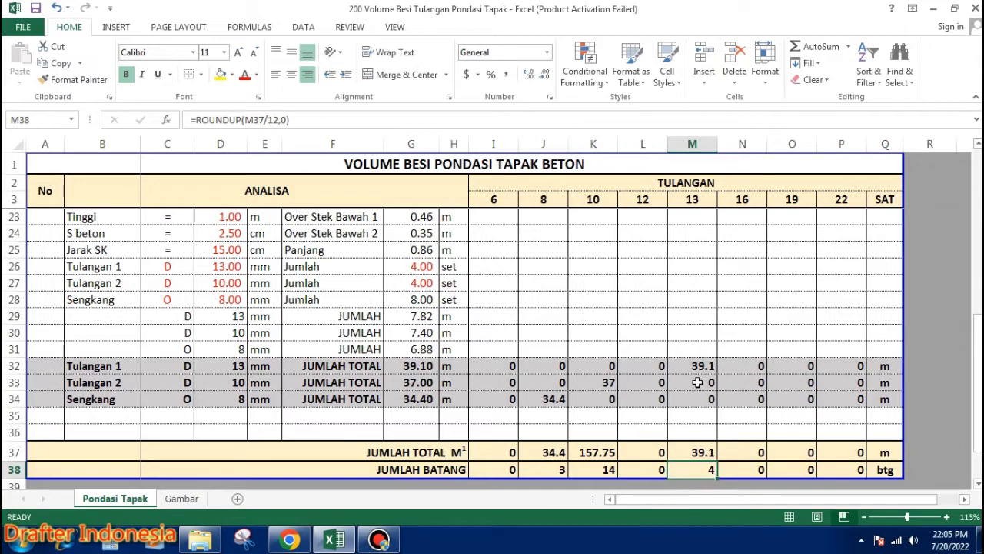
Step: Insert blank rows 36 to 90 below the Type A block
{"action": "scroll", "coordinate": [700, 340], "scroll_direction": "up", "scroll_amount": 3}
{"action": "scroll", "coordinate": [700, 340], "scroll_direction": "up", "scroll_amount": 1}
{"action": "scroll", "coordinate": [701, 337], "scroll_direction": "up", "scroll_amount": 2}
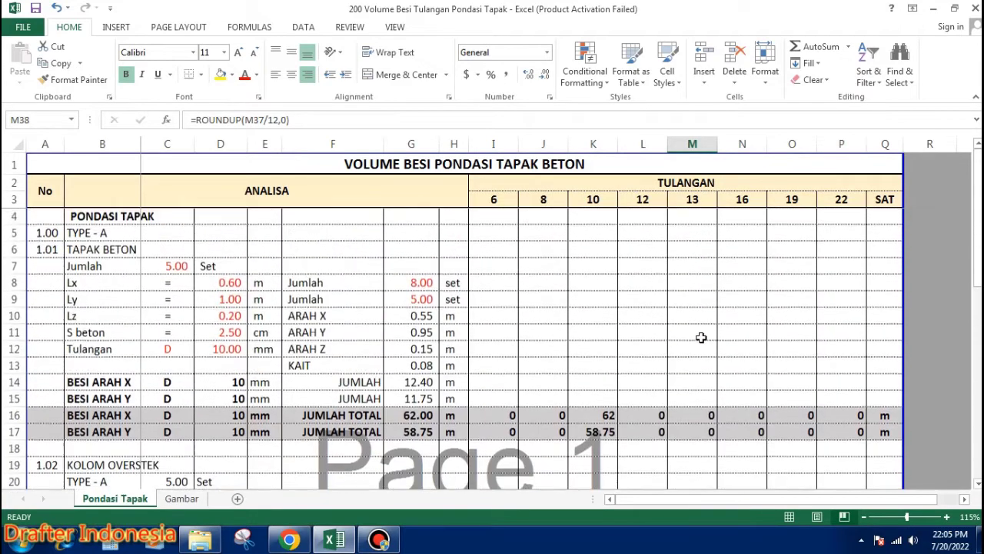
{"action": "scroll", "coordinate": [445, 351], "scroll_direction": "down", "scroll_amount": 5}
{"action": "scroll", "coordinate": [242, 362], "scroll_direction": "down", "scroll_amount": 3}
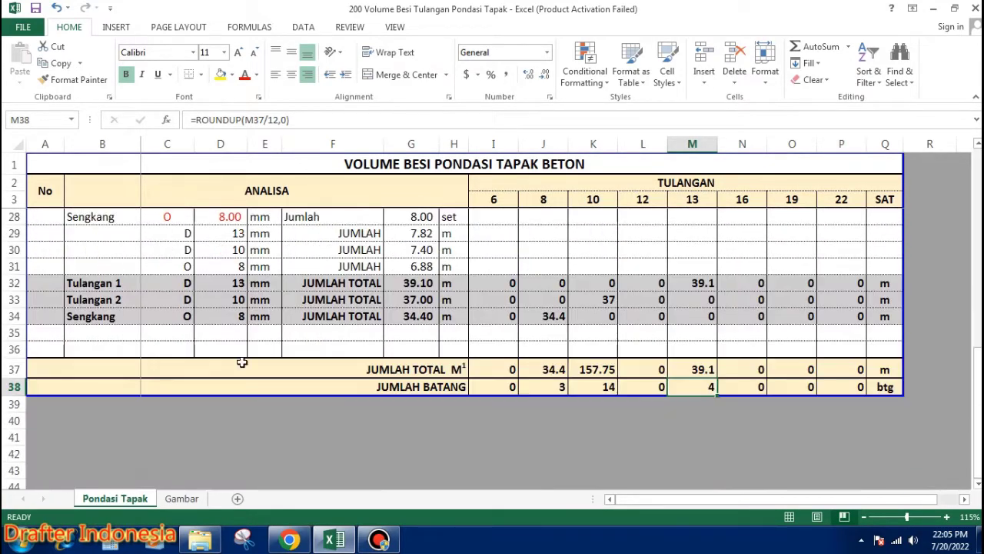
{"action": "mouse_move", "coordinate": [14, 349]}
{"action": "left_mouse_down"}
{"action": "mouse_move", "coordinate": [16, 498]}
{"action": "mouse_move", "coordinate": [15, 452]}
{"action": "left_mouse_up"}
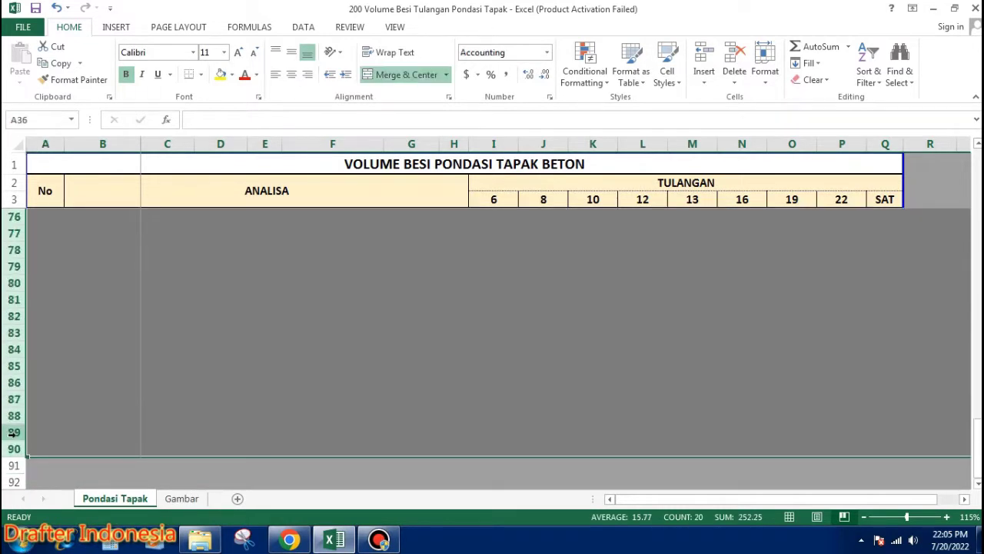
{"action": "right_click", "coordinate": [17, 432]}
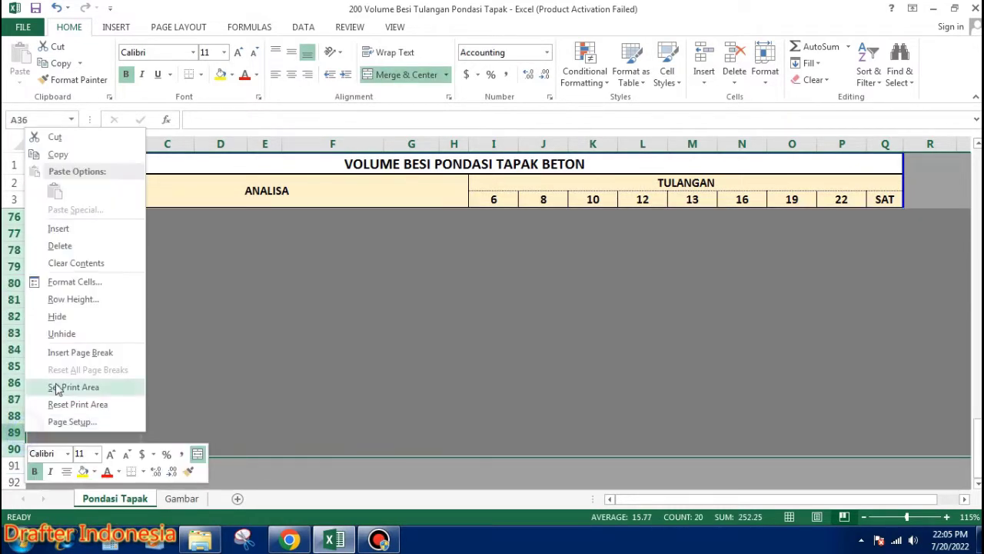
{"action": "left_click", "coordinate": [82, 228]}
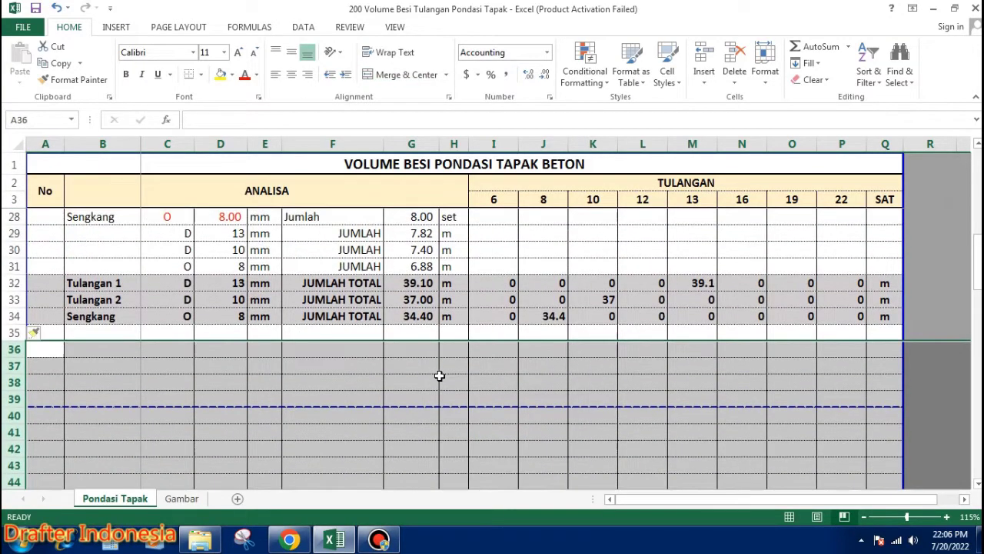
Step: Copy Type A rows 5–34 and paste them starting at row 36
{"action": "scroll", "coordinate": [439, 373], "scroll_direction": "up", "scroll_amount": 2}
{"action": "scroll", "coordinate": [199, 303], "scroll_direction": "up", "scroll_amount": 3}
{"action": "scroll", "coordinate": [121, 279], "scroll_direction": "up", "scroll_amount": 3}
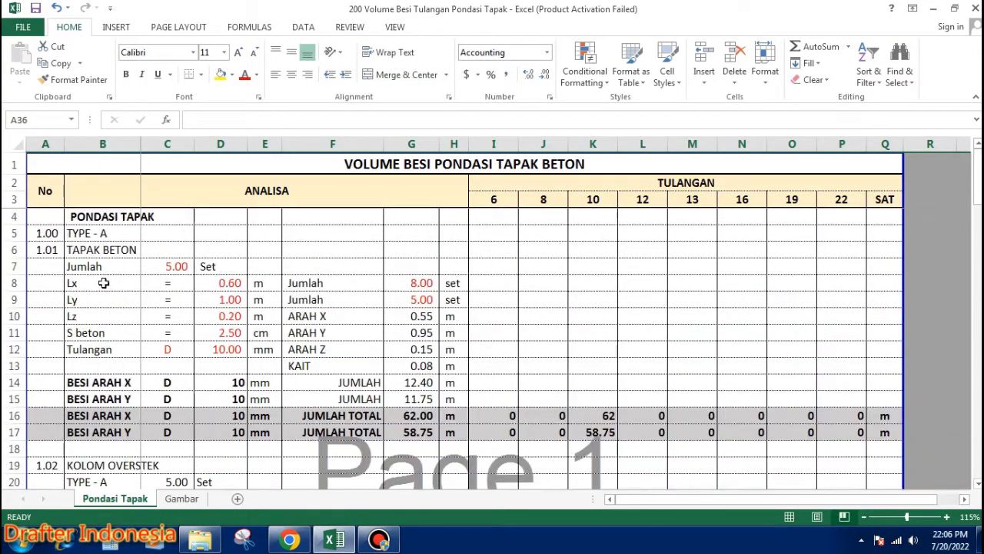
{"action": "left_click", "coordinate": [13, 232]}
{"action": "scroll", "coordinate": [18, 419], "scroll_direction": "down", "scroll_amount": 6}
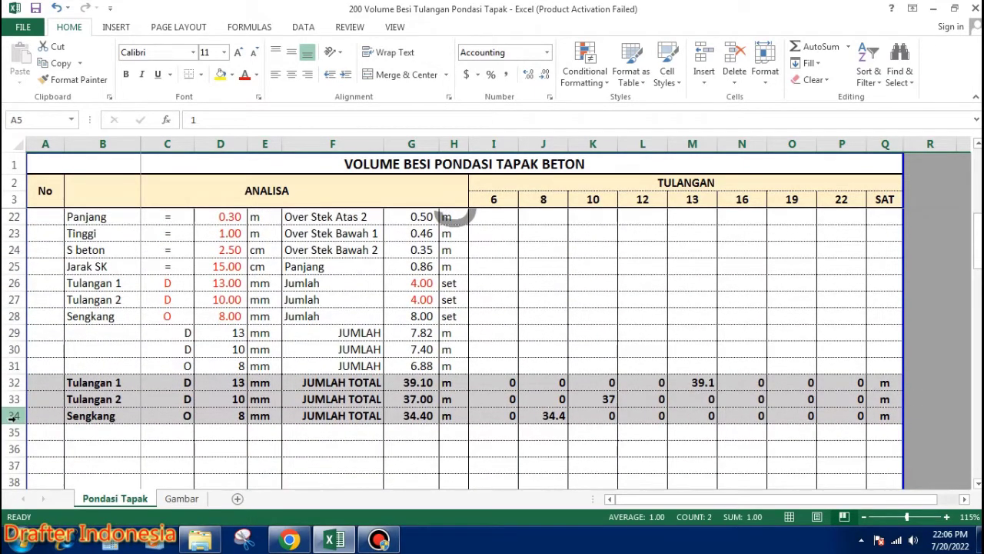
{"action": "left_click", "coordinate": [15, 416], "text": "shift"}
{"action": "key", "text": "ctrl+c"}
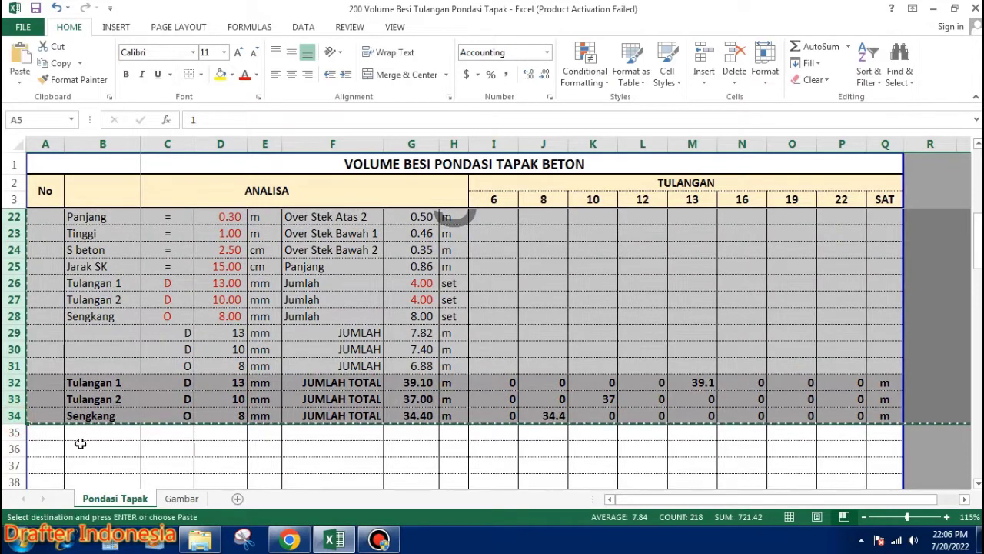
{"action": "left_click", "coordinate": [15, 450]}
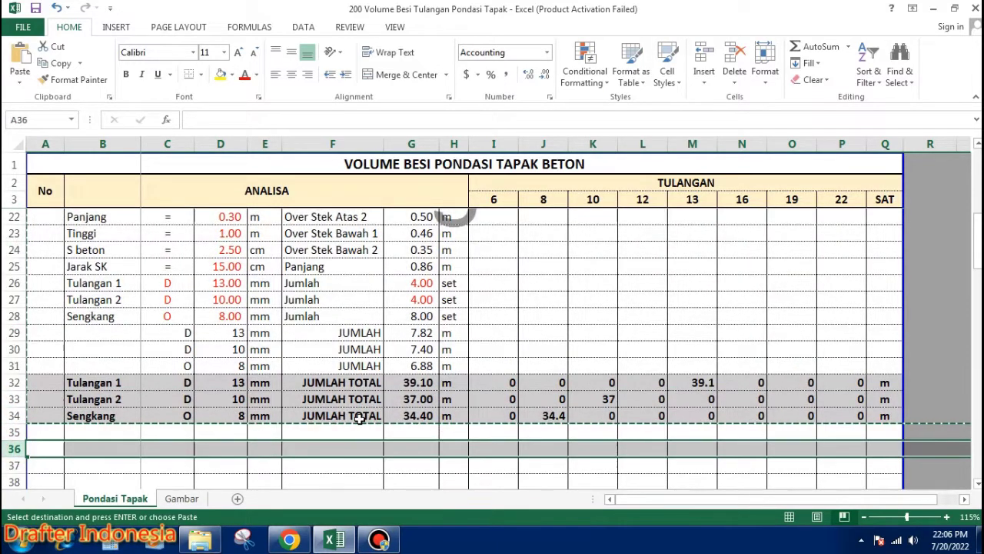
{"action": "key", "text": "ctrl+v"}
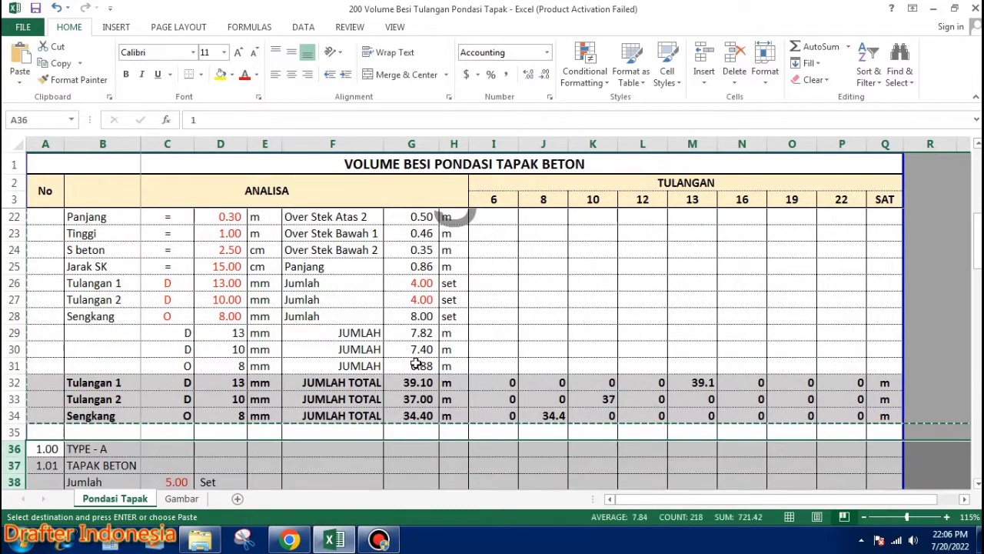
Step: Delete the 'A' from the pasted TYPE - A label in B36
{"action": "scroll", "coordinate": [174, 355], "scroll_direction": "down", "scroll_amount": 2}
{"action": "double_click", "coordinate": [123, 349]}
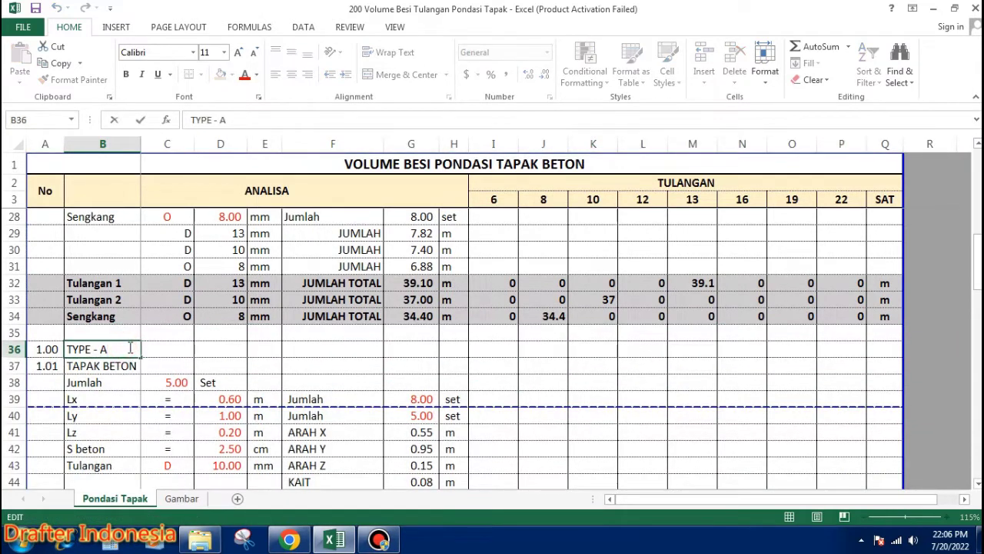
{"action": "key", "text": "BackSpace"}
{"action": "type", "text": "B"}
Step: Label the block TYPE - B with 10 sets, Lx 1.00 m and Lz 0.30 m
{"action": "left_click", "coordinate": [319, 367]}
{"action": "left_click", "coordinate": [167, 384]}
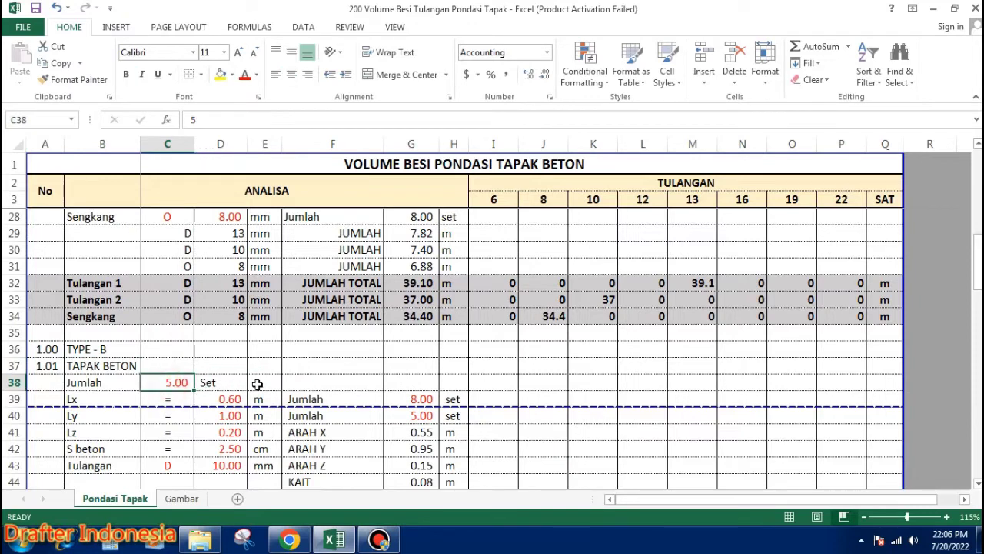
{"action": "type", "text": "10"}
{"action": "key", "text": "Return"}
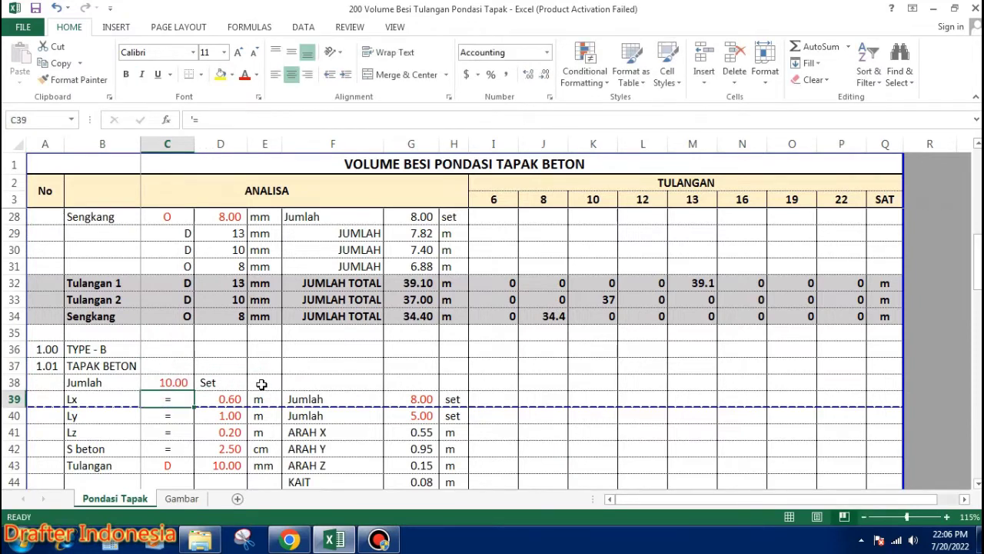
{"action": "left_click", "coordinate": [230, 398]}
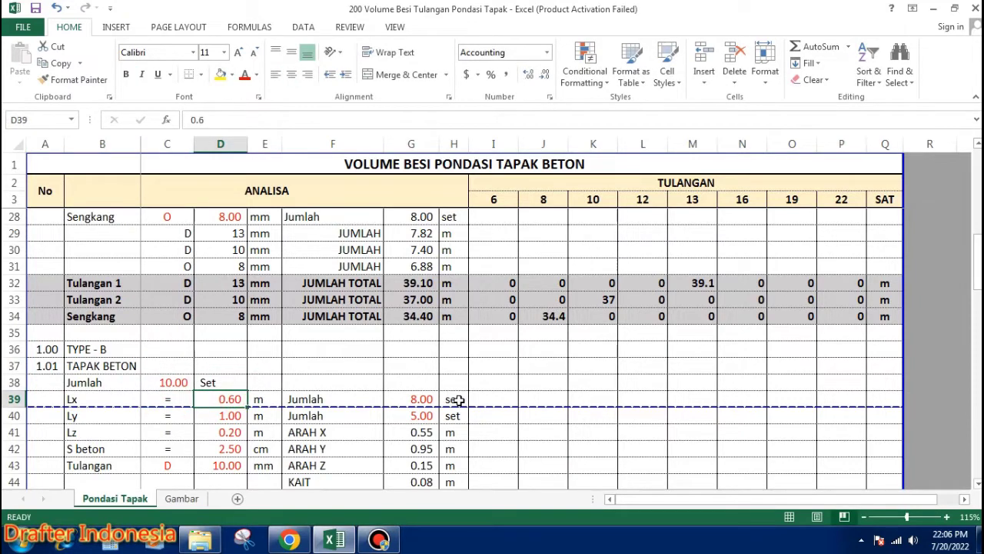
{"action": "type", "text": "1"}
{"action": "key", "text": "Return"}
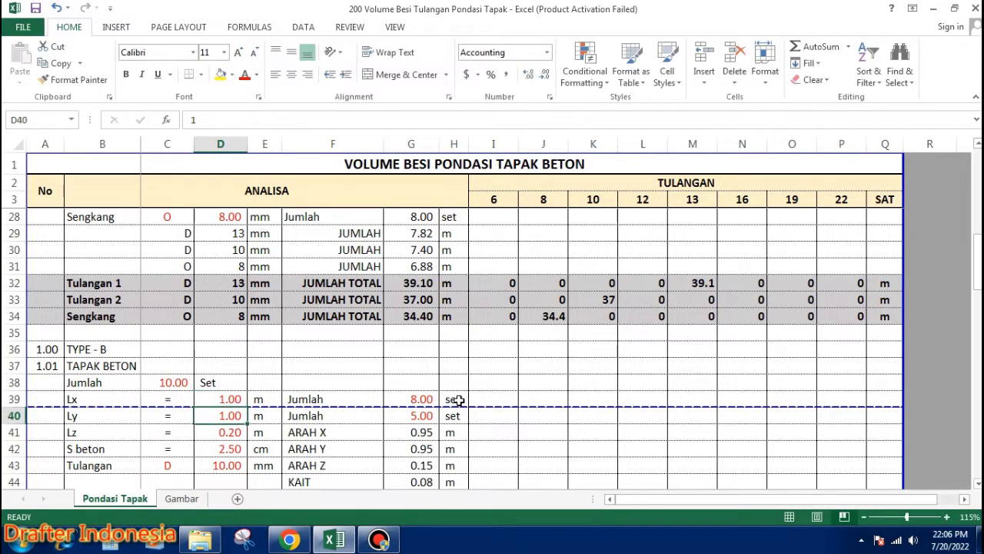
{"action": "left_click", "coordinate": [236, 432]}
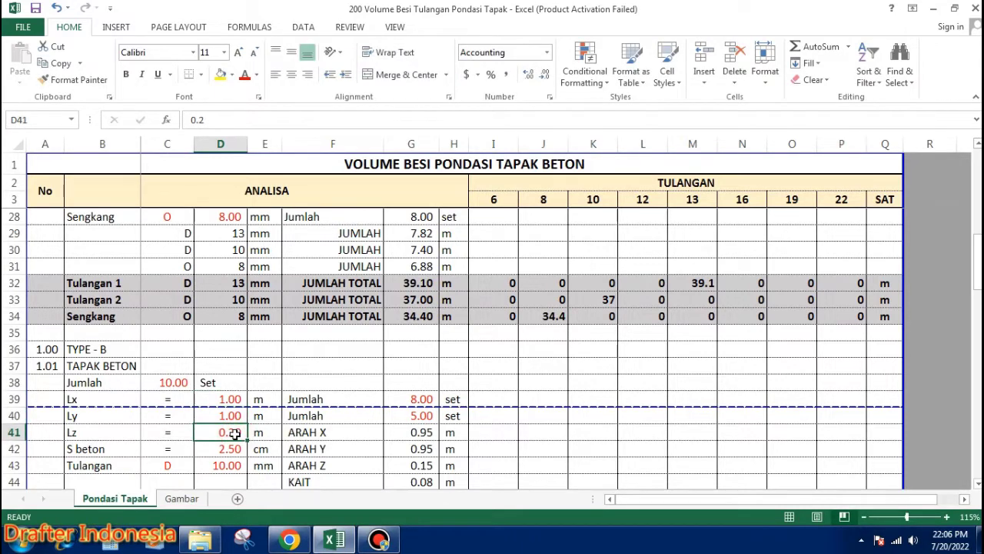
{"action": "type", "text": "0.3"}
{"action": "key", "text": "Return"}
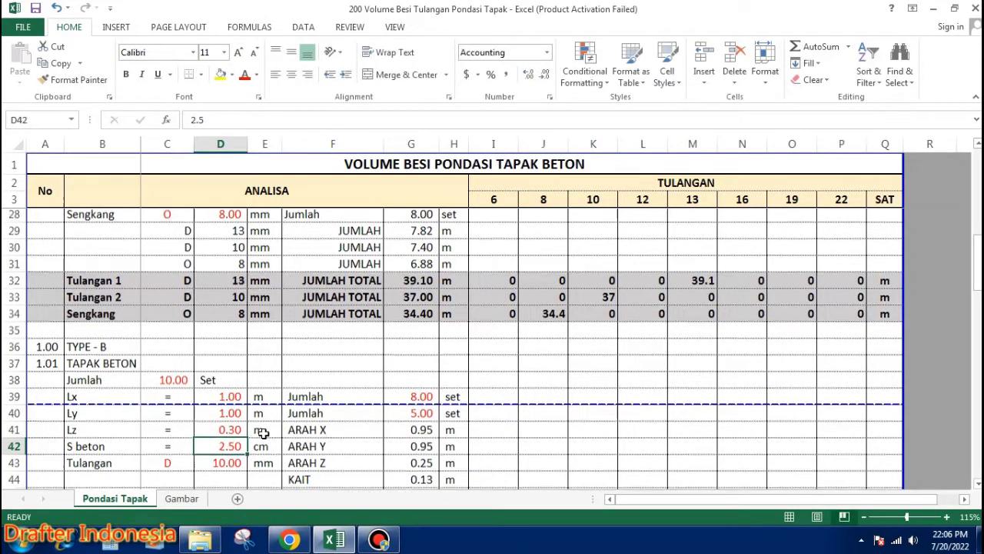
Step: Set the bar diameter to 13 mm and the Ly bar count to 8
{"action": "scroll", "coordinate": [247, 426], "scroll_direction": "down", "scroll_amount": 2}
{"action": "left_click", "coordinate": [226, 367]}
{"action": "type", "text": "13"}
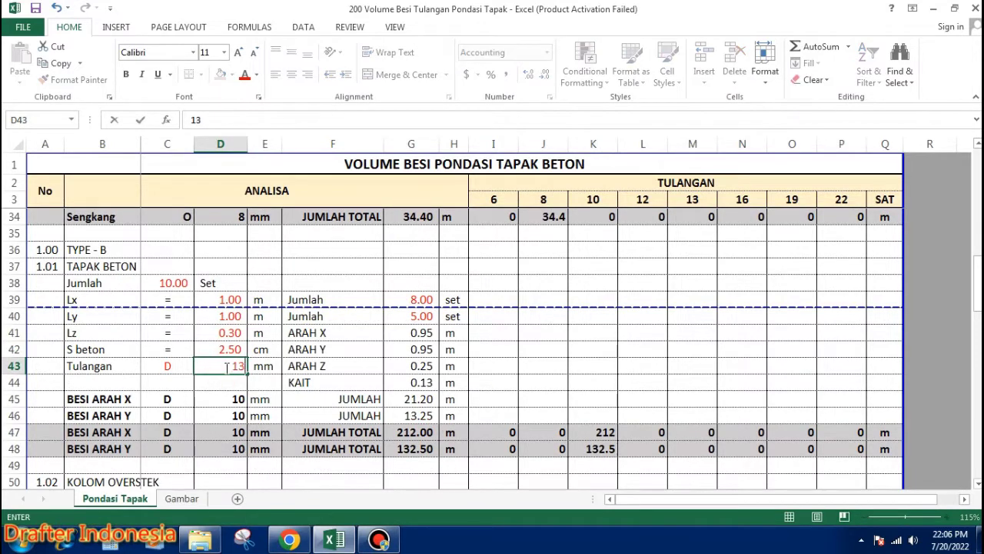
{"action": "key", "text": "Return"}
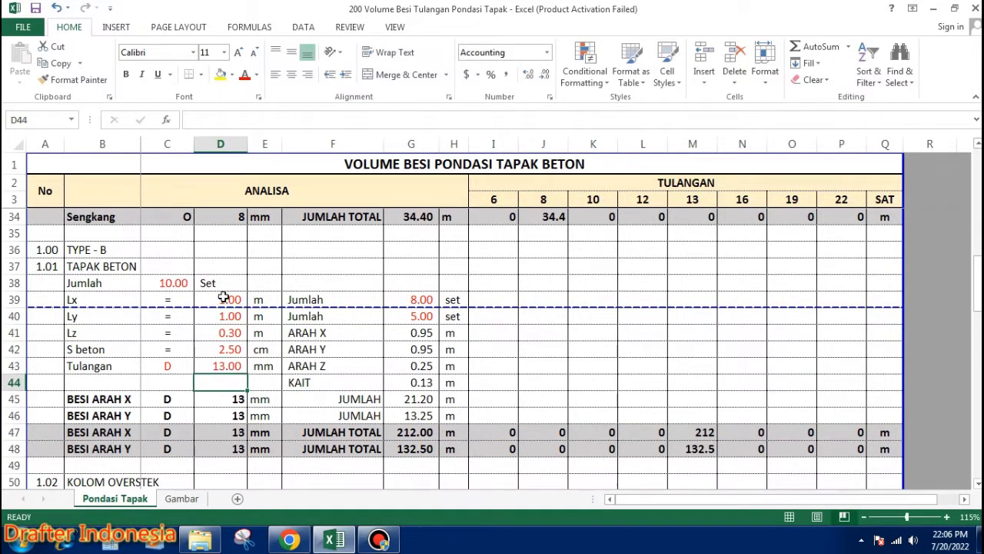
{"action": "left_click", "coordinate": [423, 299]}
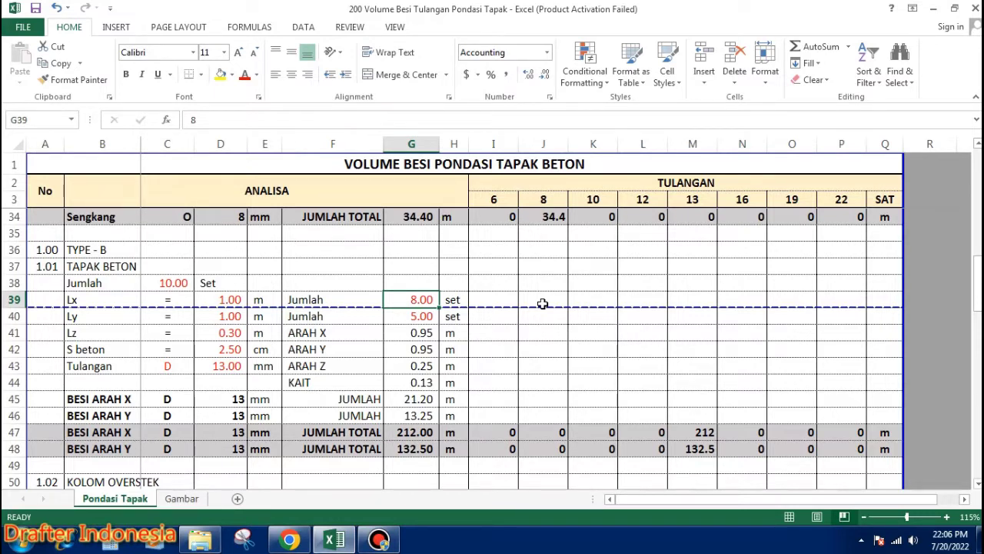
{"action": "key", "text": "Down"}
{"action": "type", "text": "8"}
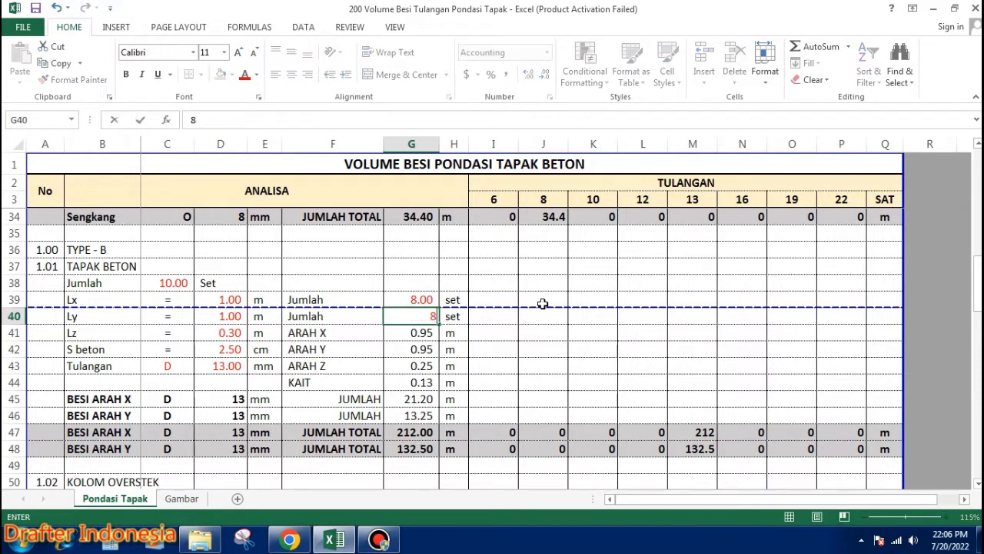
{"action": "key", "text": "Return"}
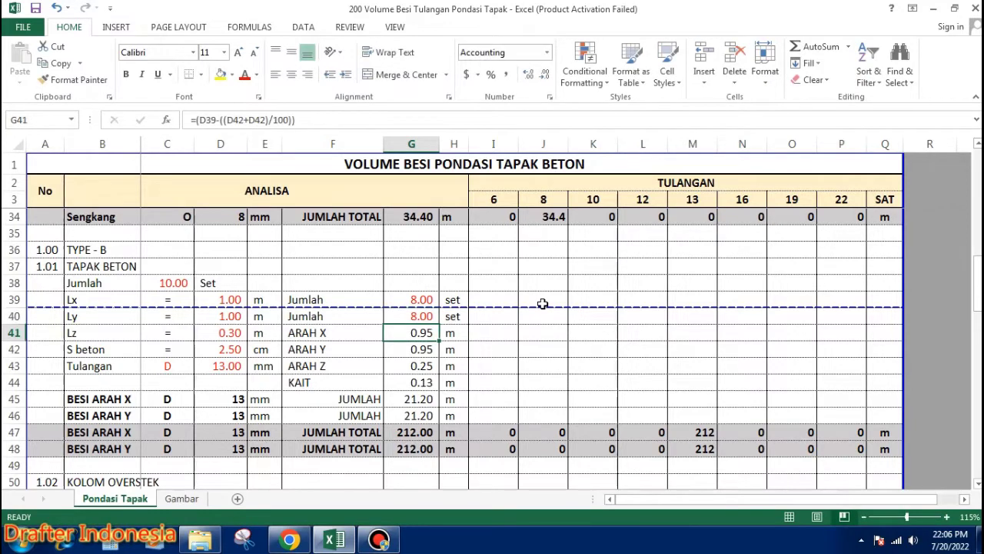
{"action": "double_click", "coordinate": [429, 333]}
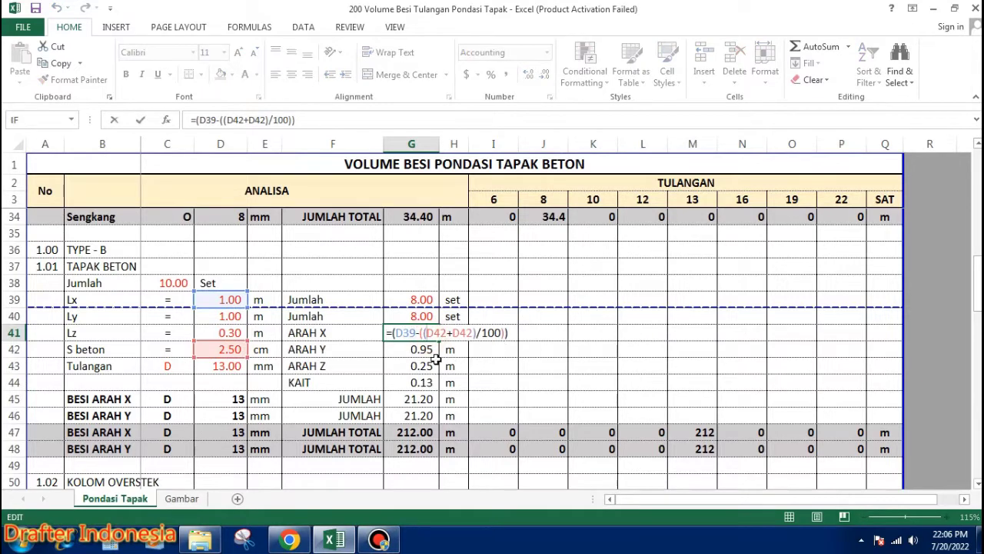
{"action": "key", "text": "Return"}
{"action": "double_click", "coordinate": [424, 347]}
{"action": "key", "text": "Return"}
{"action": "double_click", "coordinate": [423, 366]}
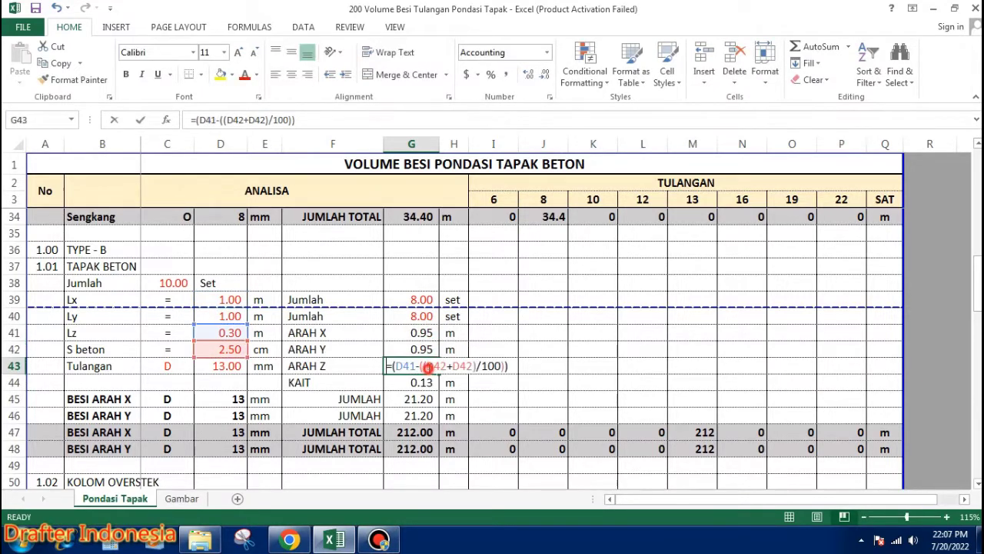
{"action": "key", "text": "Return"}
{"action": "double_click", "coordinate": [422, 382]}
{"action": "key", "text": "Escape"}
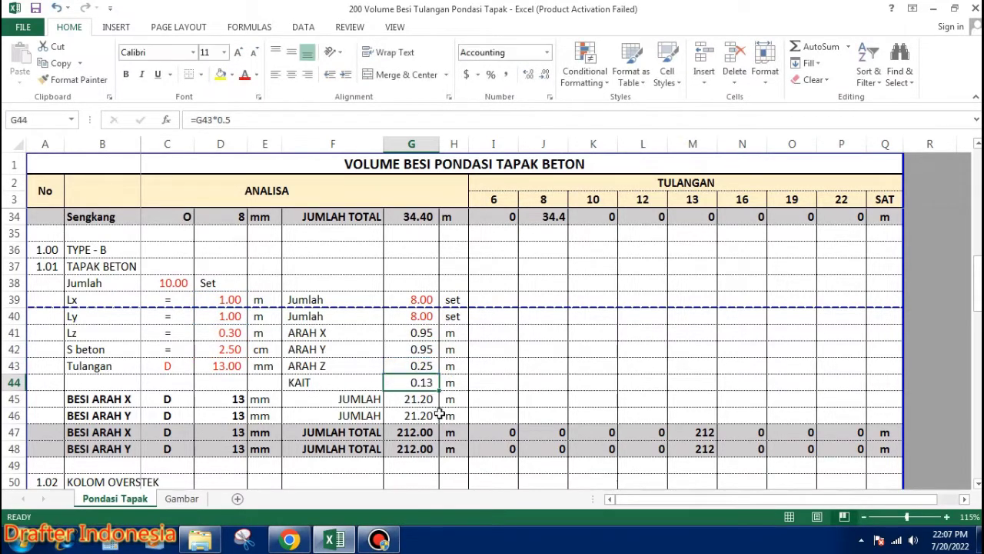
{"action": "scroll", "coordinate": [437, 366], "scroll_direction": "down", "scroll_amount": 1}
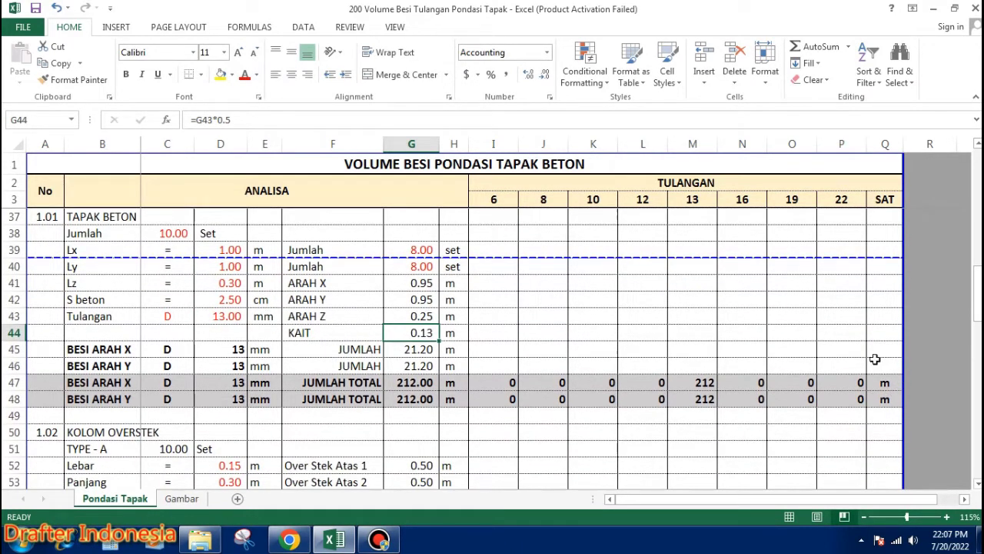
{"action": "scroll", "coordinate": [204, 372], "scroll_direction": "down", "scroll_amount": 2}
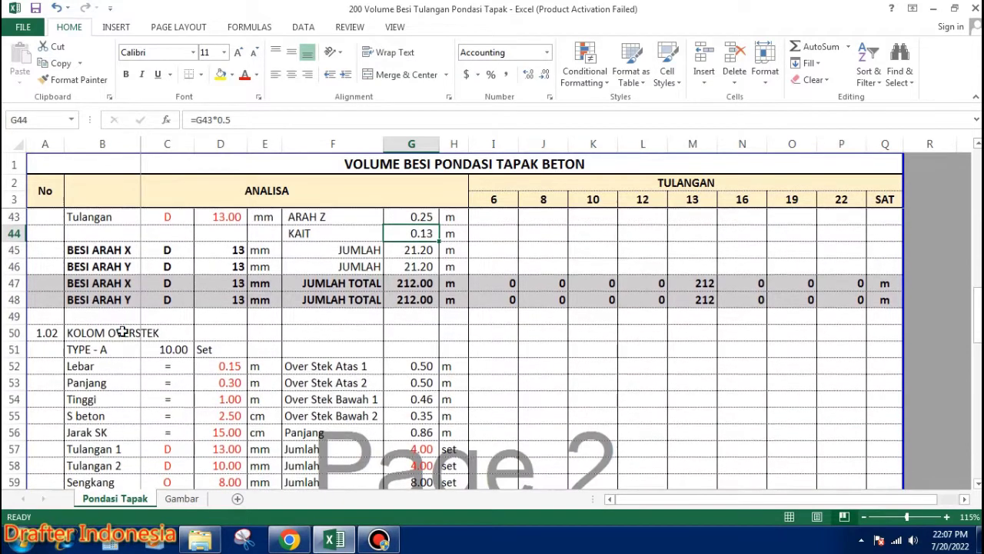
Step: Set the column stub width to 0.30 m and height to 1.10 m
{"action": "left_click", "coordinate": [236, 366]}
{"action": "type", "text": "0."}
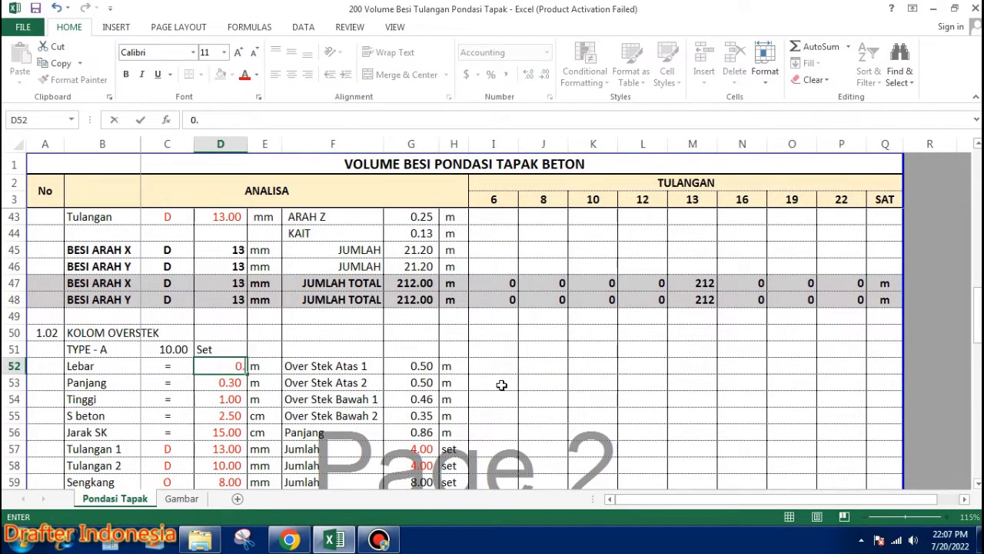
{"action": "key", "text": "Return"}
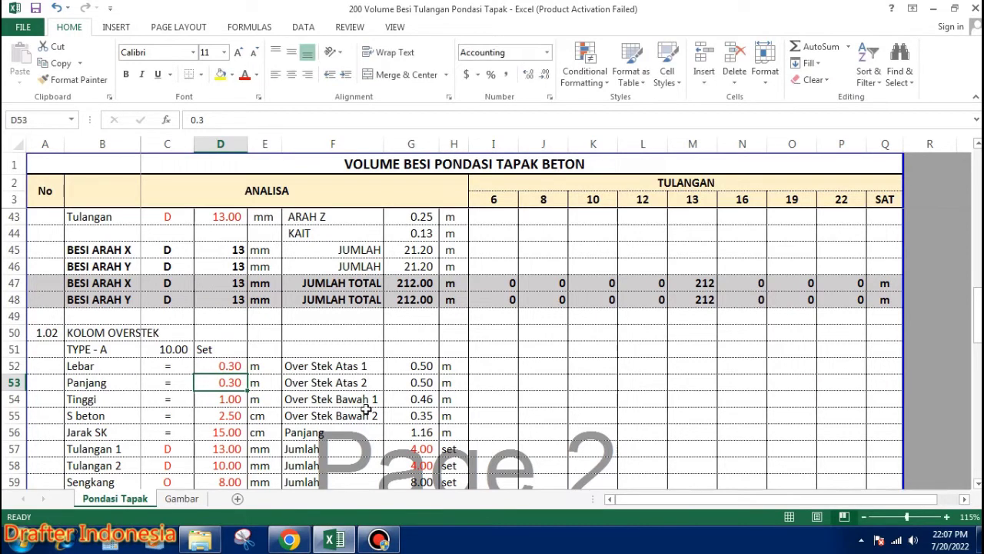
{"action": "left_click", "coordinate": [234, 403]}
{"action": "type", "text": "1"}
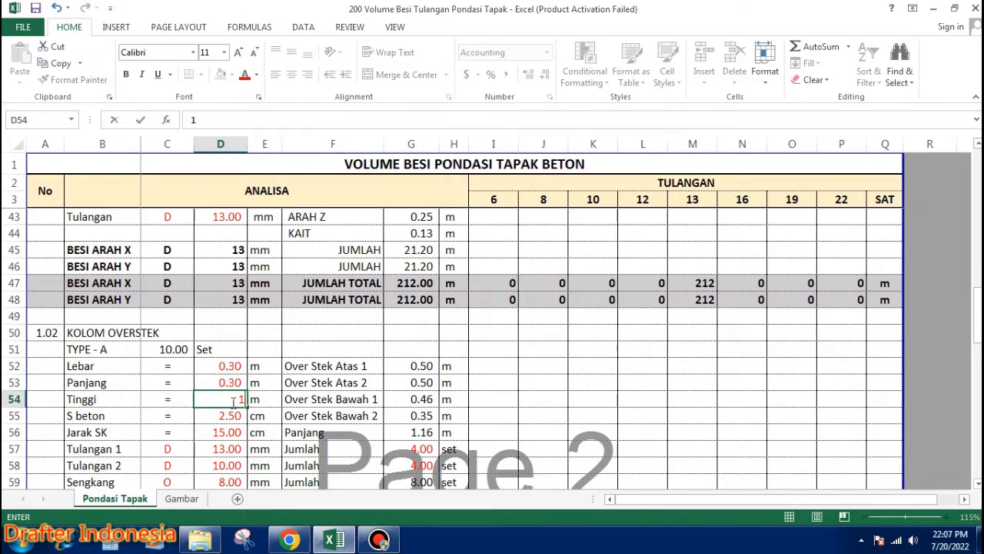
{"action": "key", "text": "Return"}
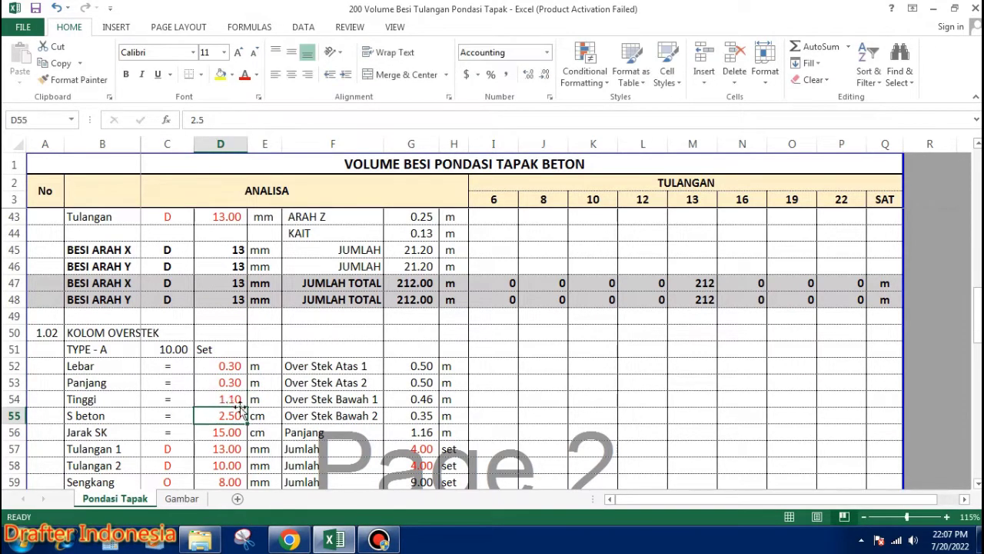
Step: Set Jarak SK to 20 cm and clear the Tulangan 2 diameter in D58
{"action": "left_click", "coordinate": [231, 435]}
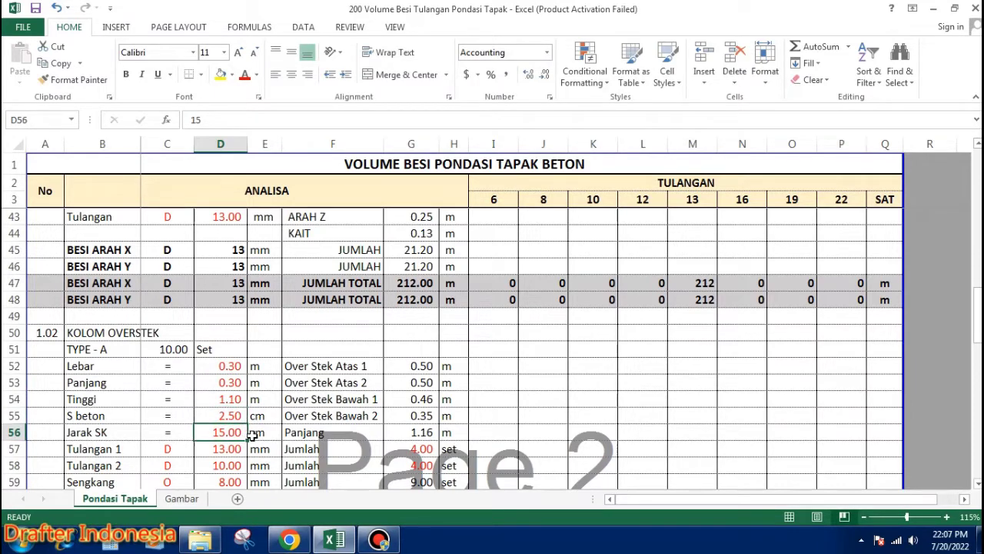
{"action": "type", "text": "0."}
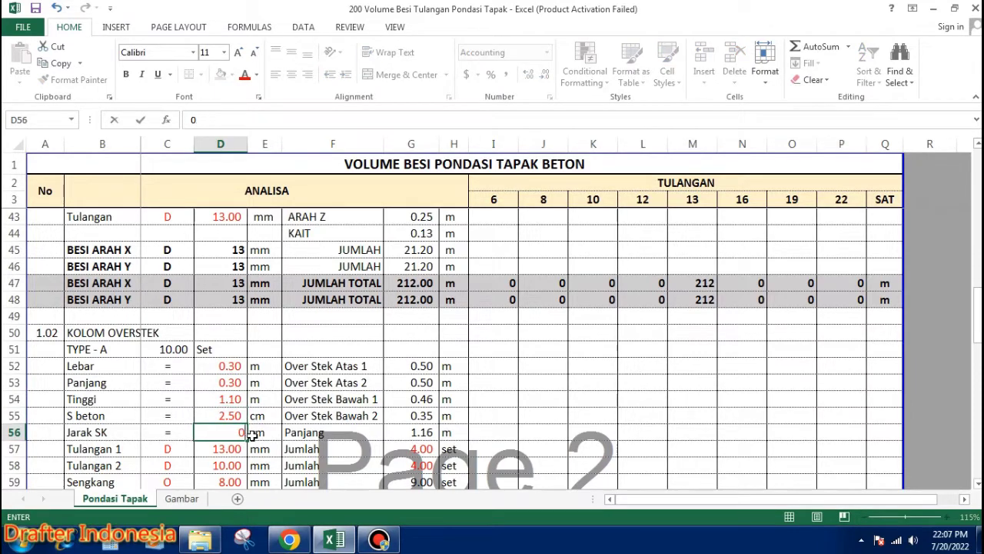
{"action": "type", "text": "20"}
{"action": "key", "text": "Return"}
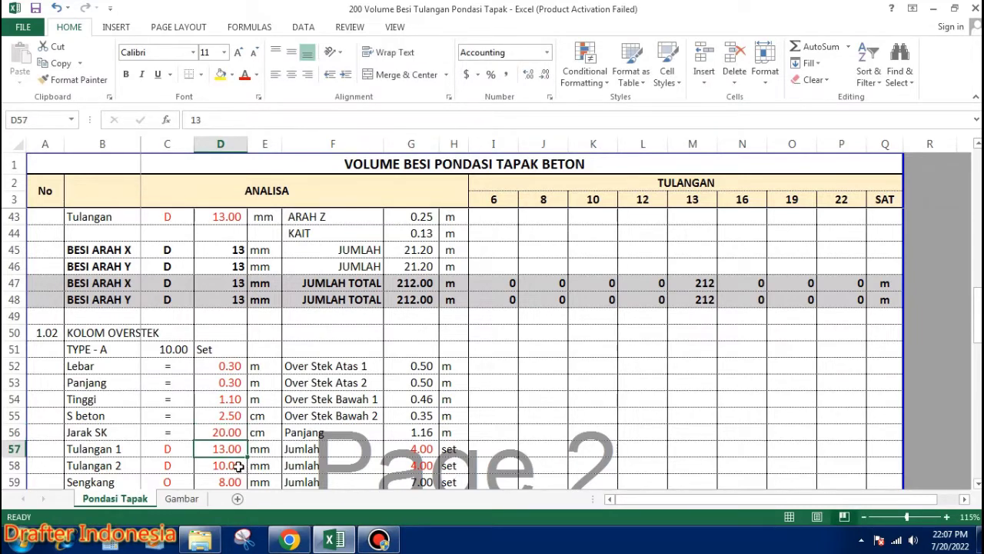
{"action": "left_click", "coordinate": [239, 467]}
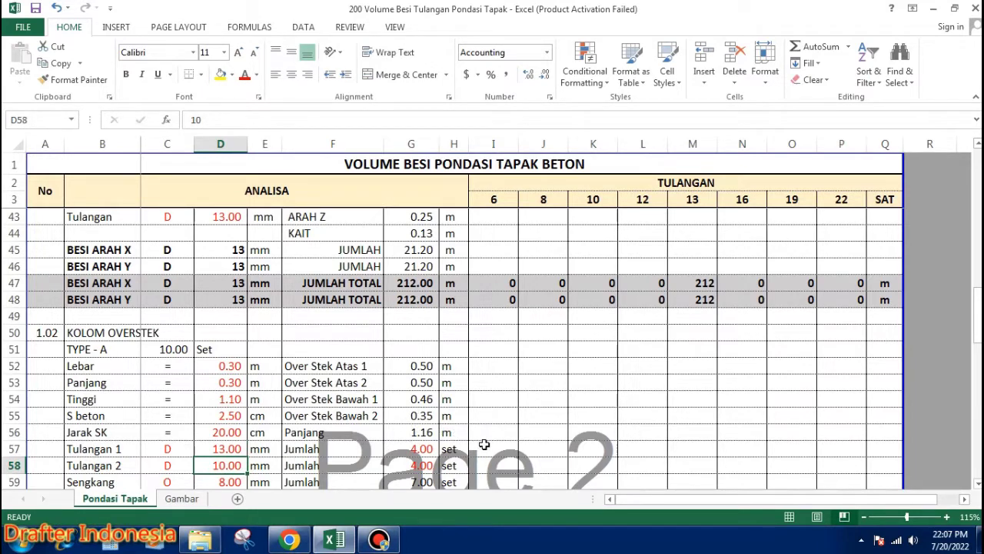
{"action": "key", "text": "Delete"}
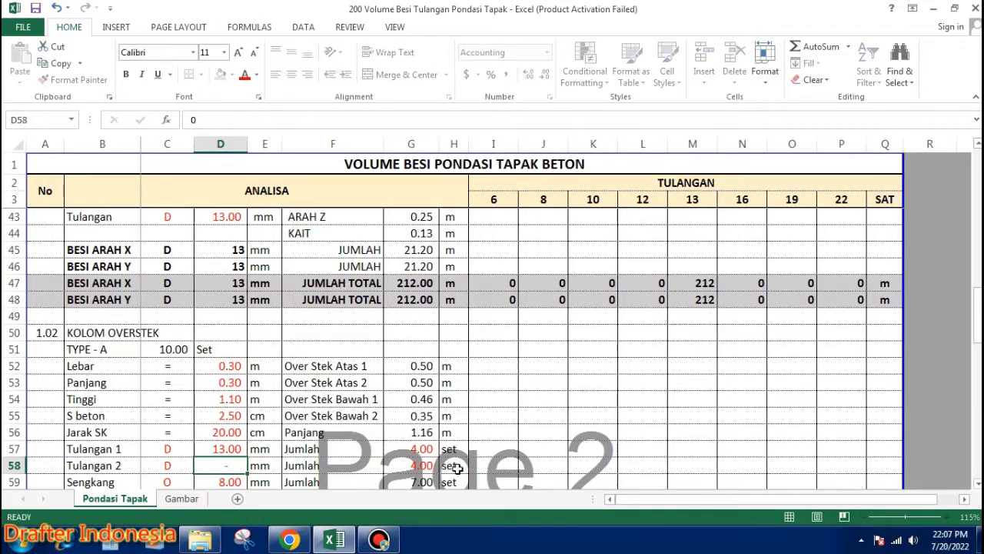
{"action": "scroll", "coordinate": [453, 469], "scroll_direction": "down", "scroll_amount": 1}
{"action": "left_click", "coordinate": [423, 448]}
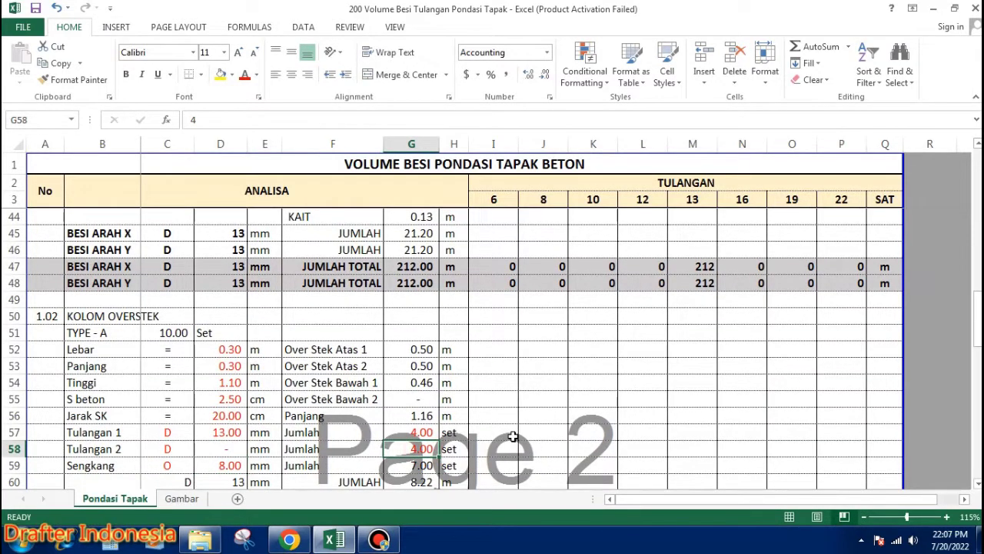
Step: Clear the Tulangan 2 count, give Tulangan 1 6 sets, and make Sengkang 6 mm
{"action": "key", "text": "Delete"}
{"action": "key", "text": "Down"}
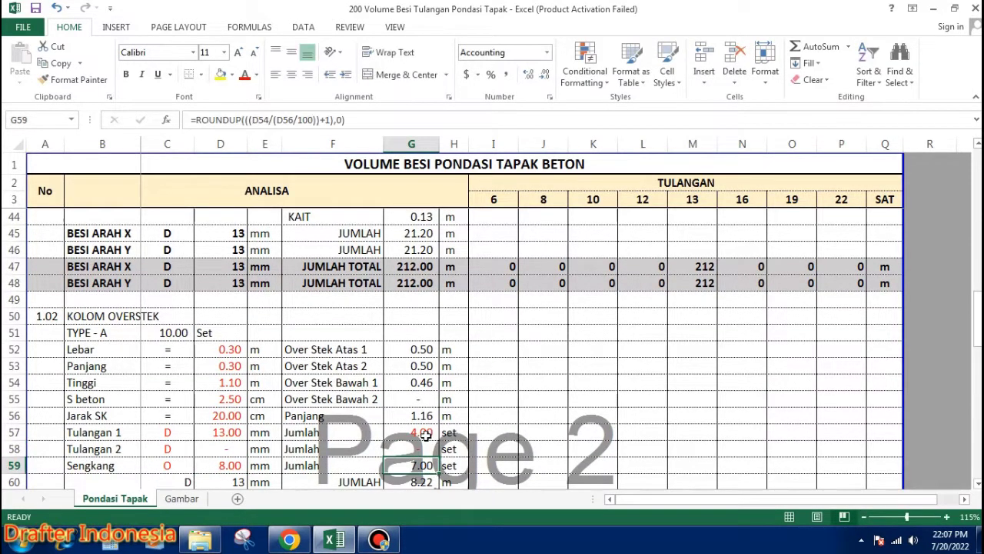
{"action": "left_click", "coordinate": [425, 434]}
{"action": "type", "text": "6"}
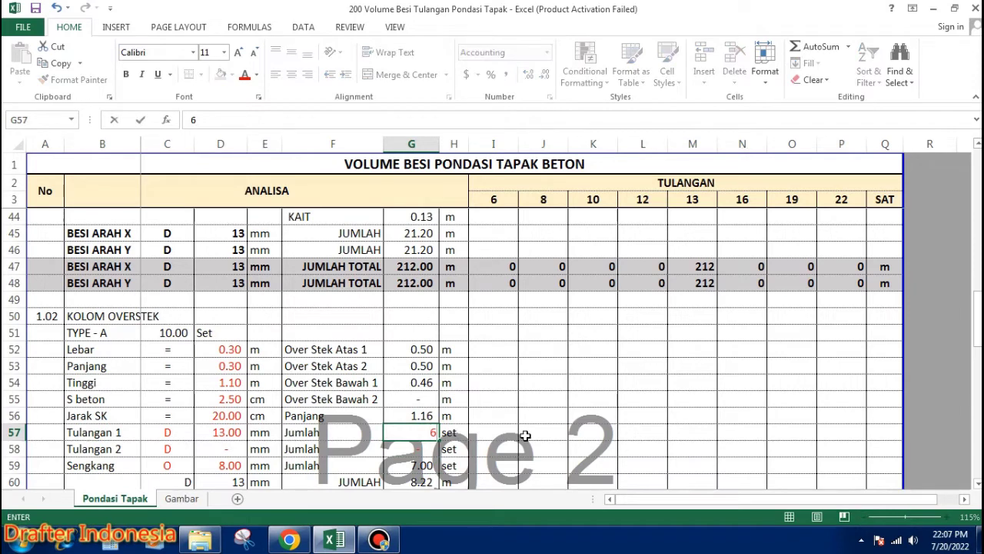
{"action": "key", "text": "Return"}
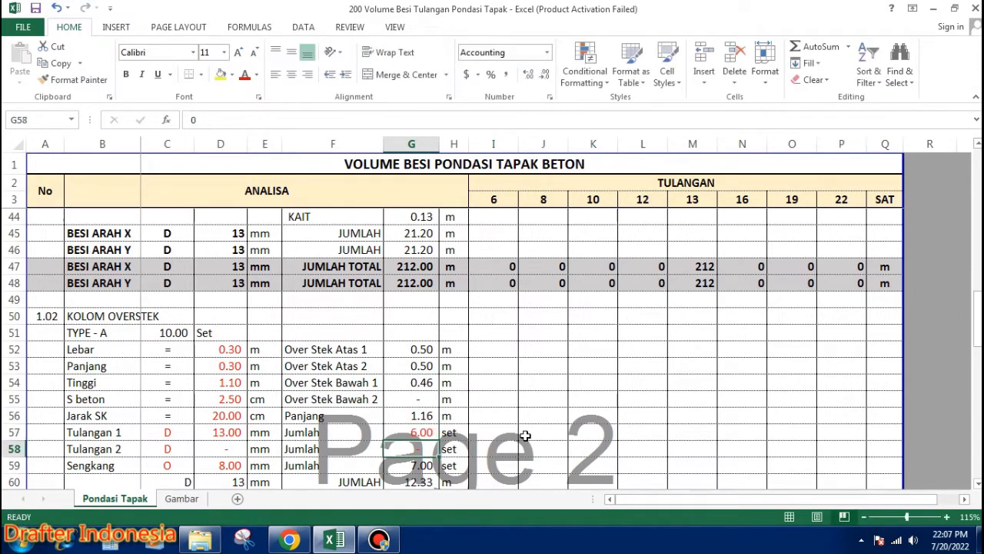
{"action": "scroll", "coordinate": [513, 434], "scroll_direction": "down", "scroll_amount": 1}
{"action": "scroll", "coordinate": [450, 400], "scroll_direction": "down", "scroll_amount": 1}
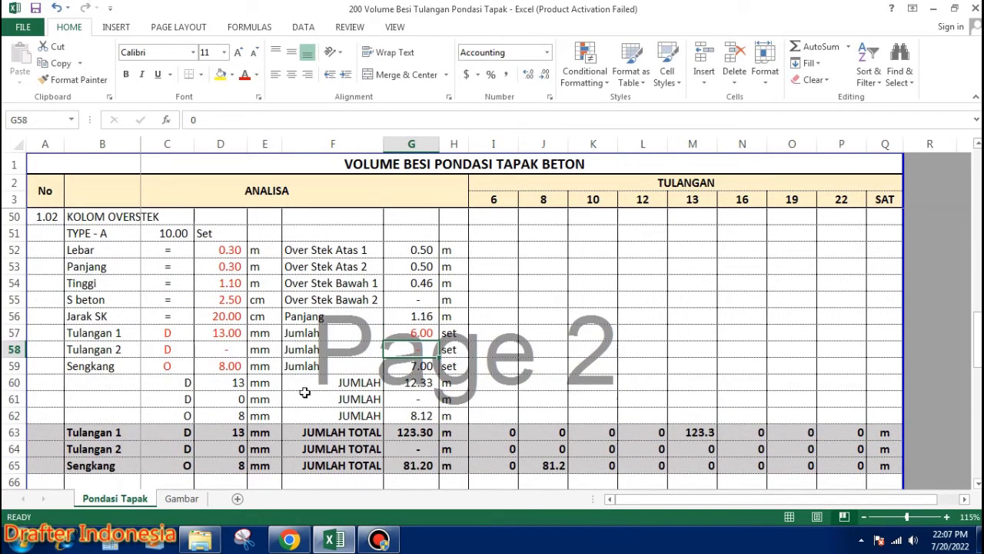
{"action": "left_click", "coordinate": [232, 367]}
{"action": "type", "text": "6"}
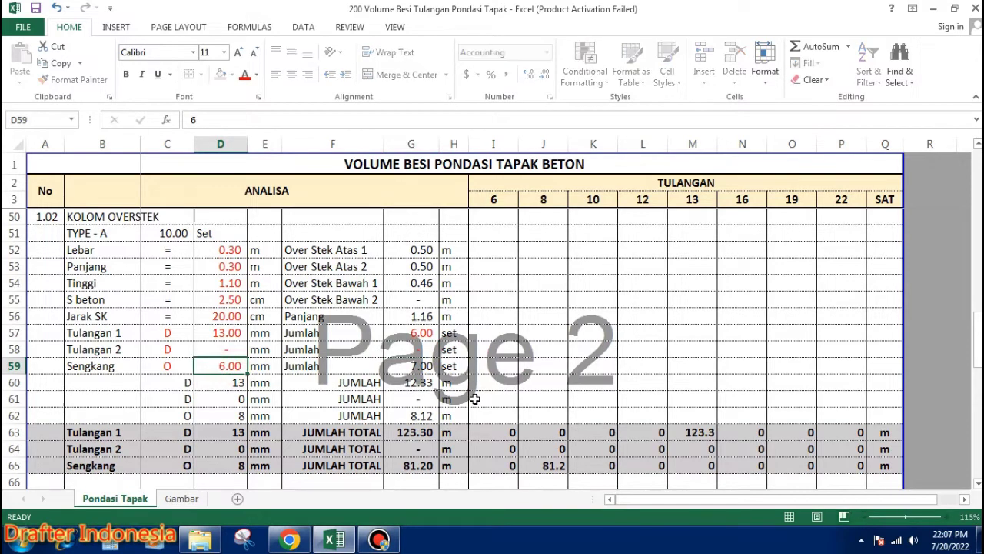
{"action": "key", "text": "Return"}
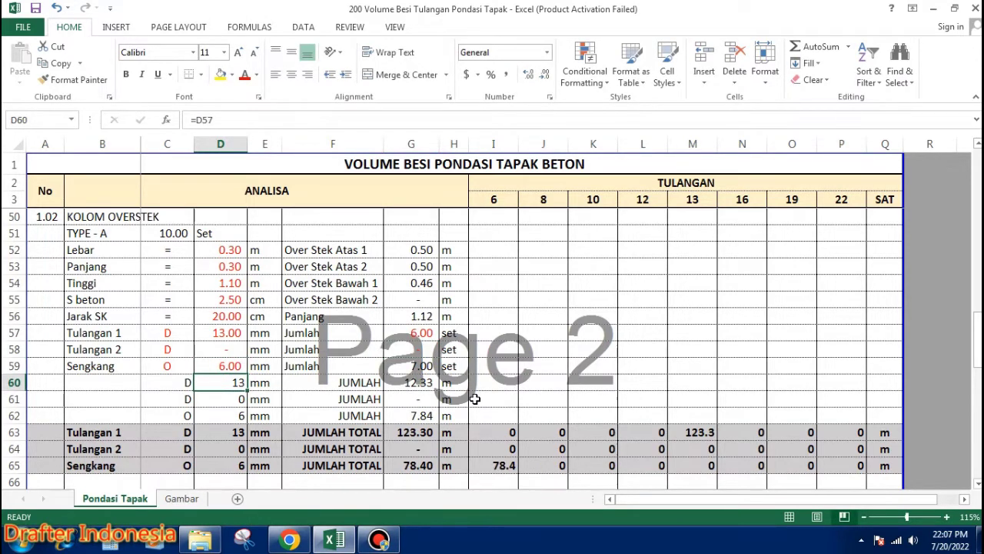
Step: Delete the blank rows 67 to 90 above the grand totals
{"action": "scroll", "coordinate": [474, 379], "scroll_direction": "down", "scroll_amount": 1}
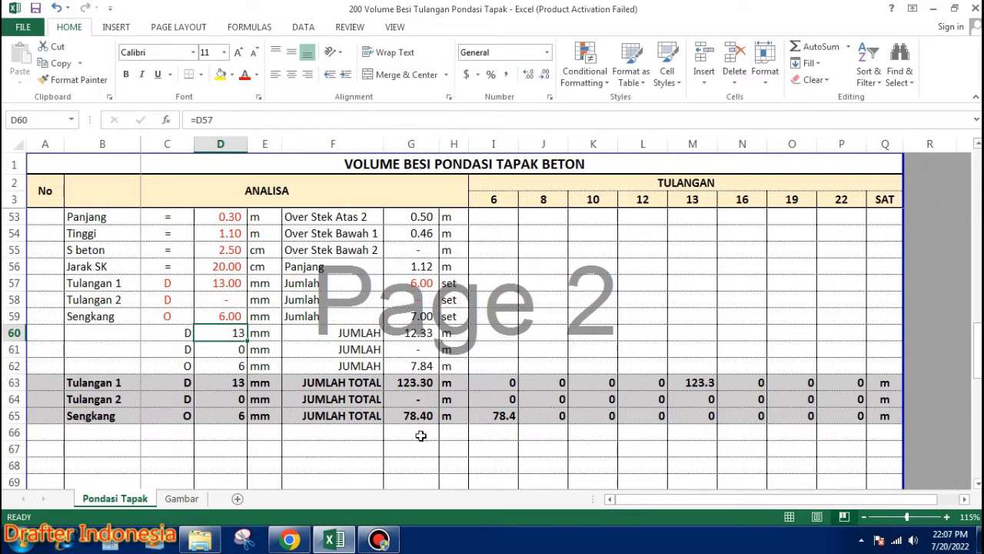
{"action": "scroll", "coordinate": [863, 384], "scroll_direction": "down", "scroll_amount": 1}
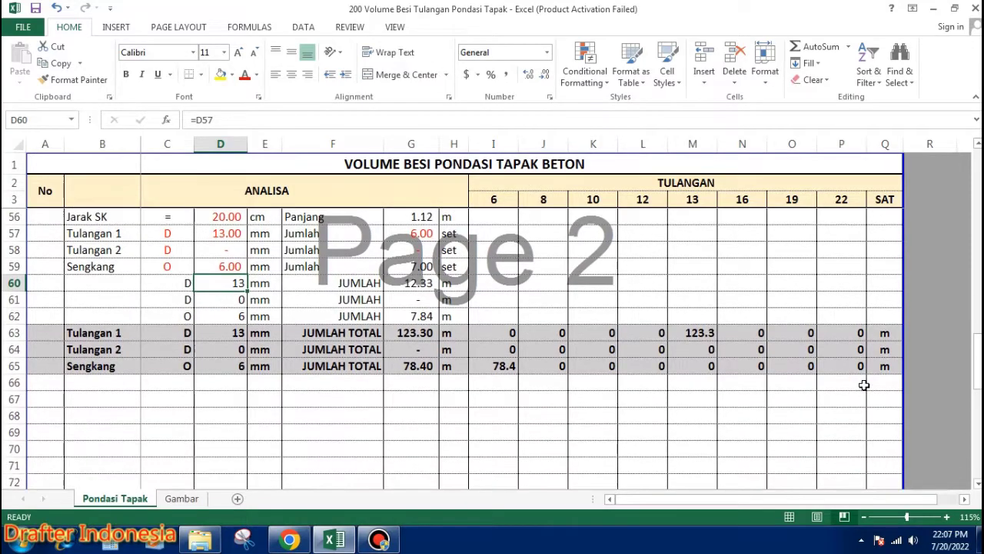
{"action": "scroll", "coordinate": [863, 383], "scroll_direction": "down", "scroll_amount": 1}
{"action": "scroll", "coordinate": [860, 384], "scroll_direction": "down", "scroll_amount": 2}
{"action": "scroll", "coordinate": [855, 383], "scroll_direction": "down", "scroll_amount": 1}
{"action": "scroll", "coordinate": [84, 338], "scroll_direction": "up", "scroll_amount": 2}
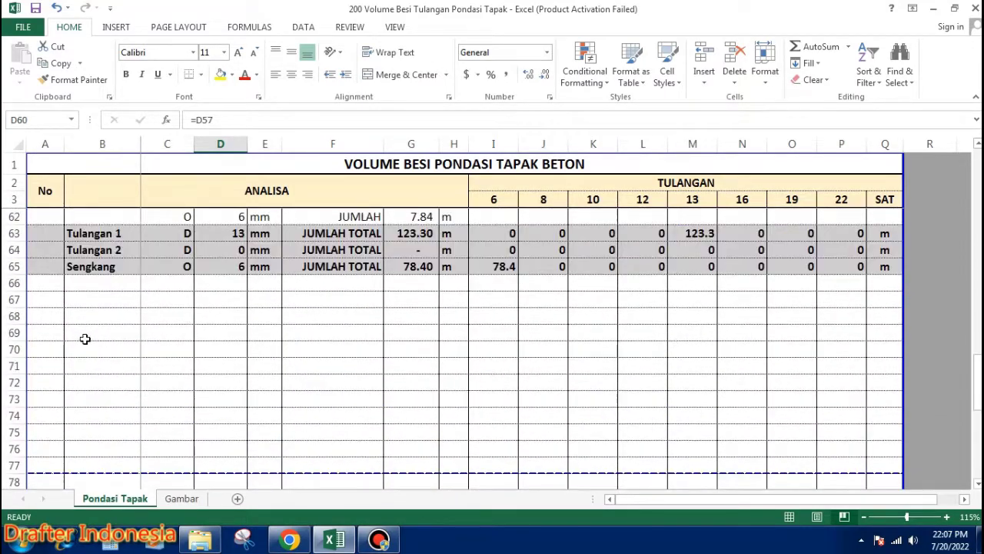
{"action": "left_click", "coordinate": [14, 292]}
{"action": "scroll", "coordinate": [64, 319], "scroll_direction": "down", "scroll_amount": 4}
{"action": "scroll", "coordinate": [64, 320], "scroll_direction": "down", "scroll_amount": 2}
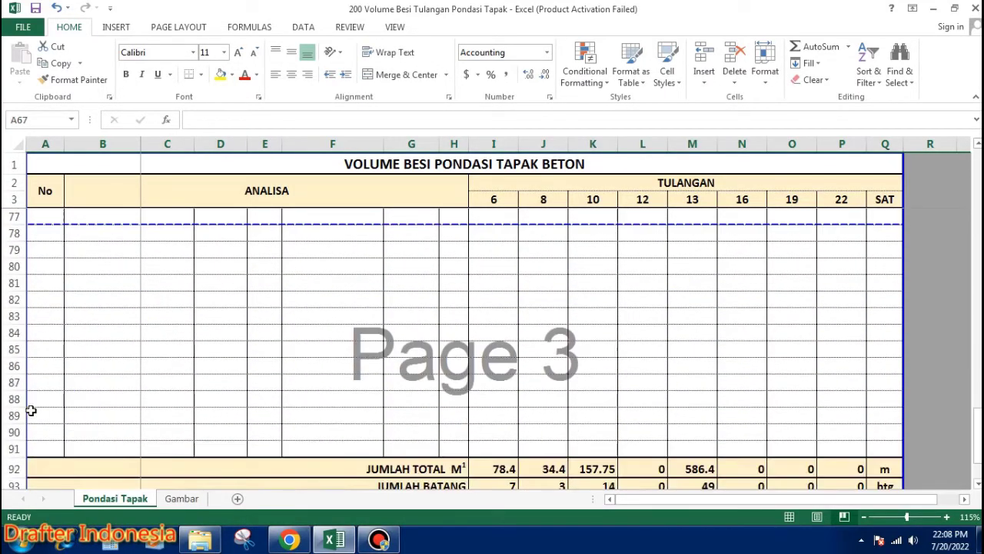
{"action": "left_click", "coordinate": [15, 432], "text": "shift"}
{"action": "right_click", "coordinate": [17, 433]}
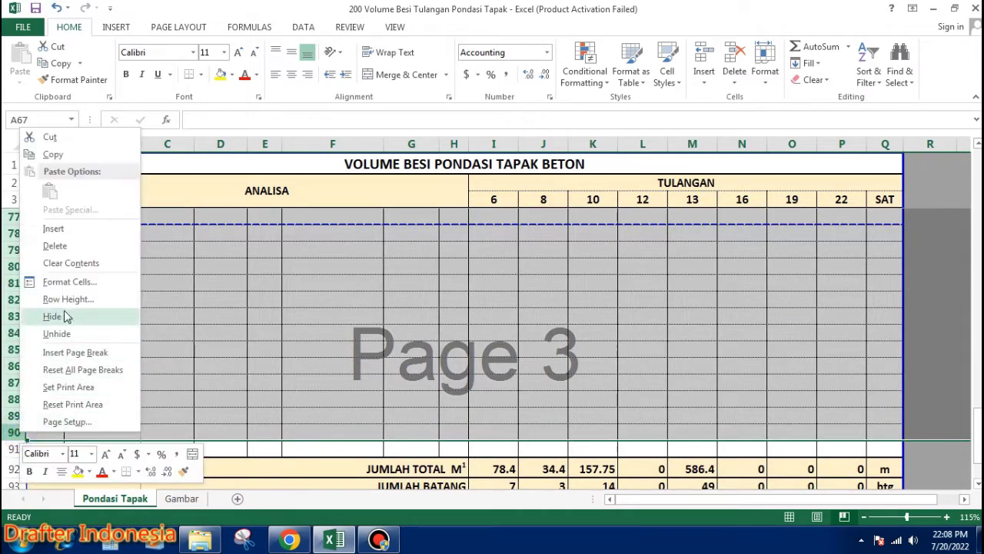
{"action": "left_click", "coordinate": [58, 246]}
{"action": "scroll", "coordinate": [659, 447], "scroll_direction": "up", "scroll_amount": 1}
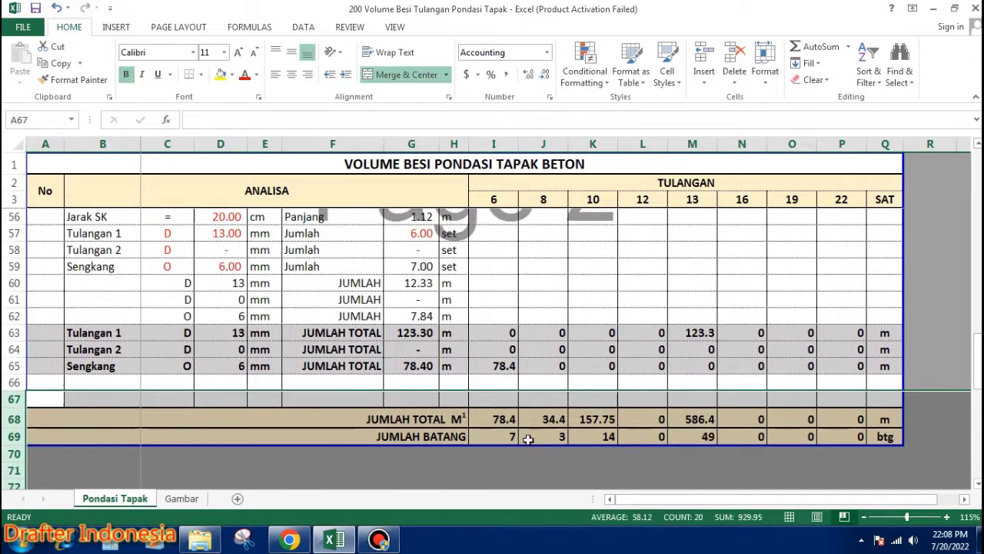
{"action": "double_click", "coordinate": [505, 413]}
{"action": "scroll", "coordinate": [622, 430], "scroll_direction": "up", "scroll_amount": 3}
{"action": "scroll", "coordinate": [622, 430], "scroll_direction": "up", "scroll_amount": 6}
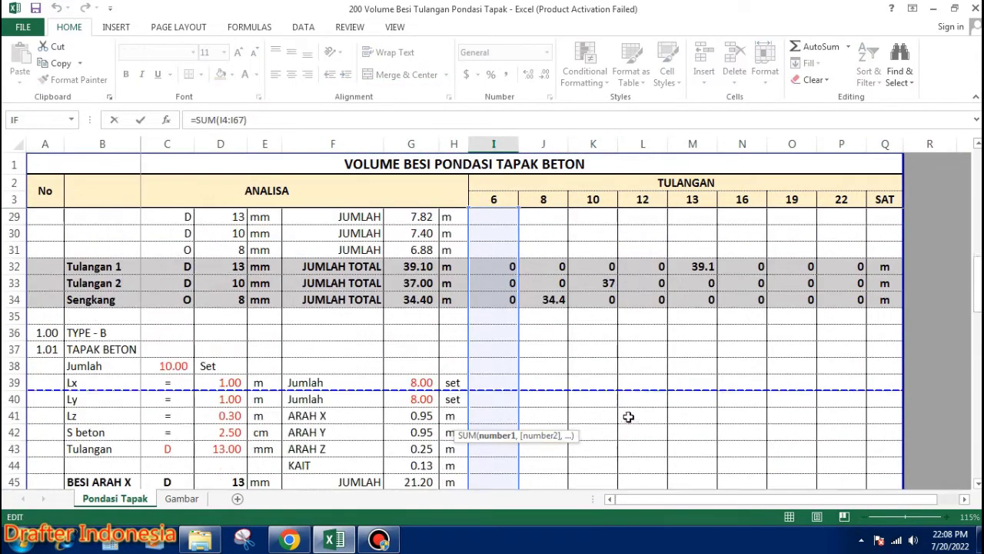
{"action": "scroll", "coordinate": [626, 415], "scroll_direction": "up", "scroll_amount": 5}
{"action": "scroll", "coordinate": [637, 397], "scroll_direction": "up", "scroll_amount": 3}
{"action": "scroll", "coordinate": [639, 362], "scroll_direction": "down", "scroll_amount": 14}
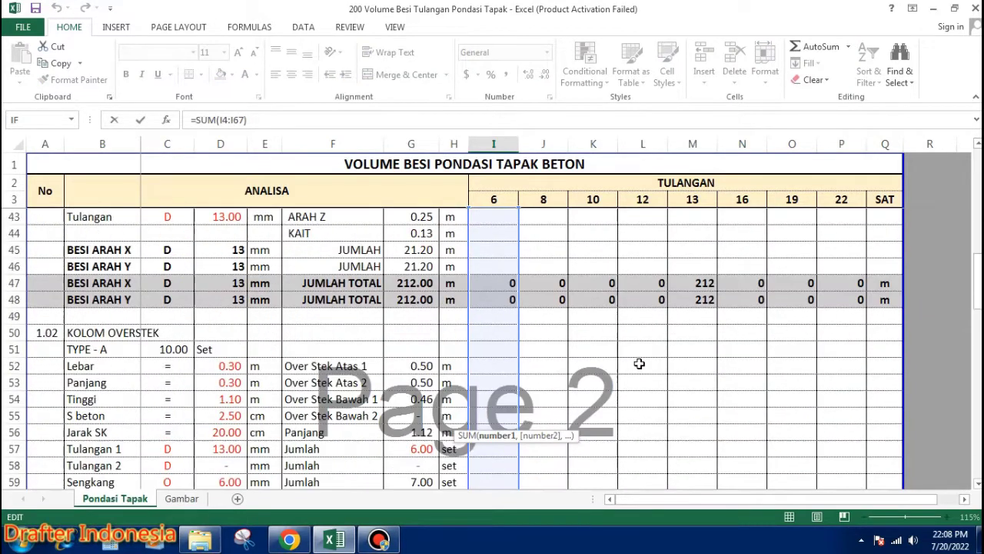
{"action": "scroll", "coordinate": [639, 363], "scroll_direction": "down", "scroll_amount": 3}
{"action": "left_click", "coordinate": [553, 436]}
{"action": "double_click", "coordinate": [553, 436]}
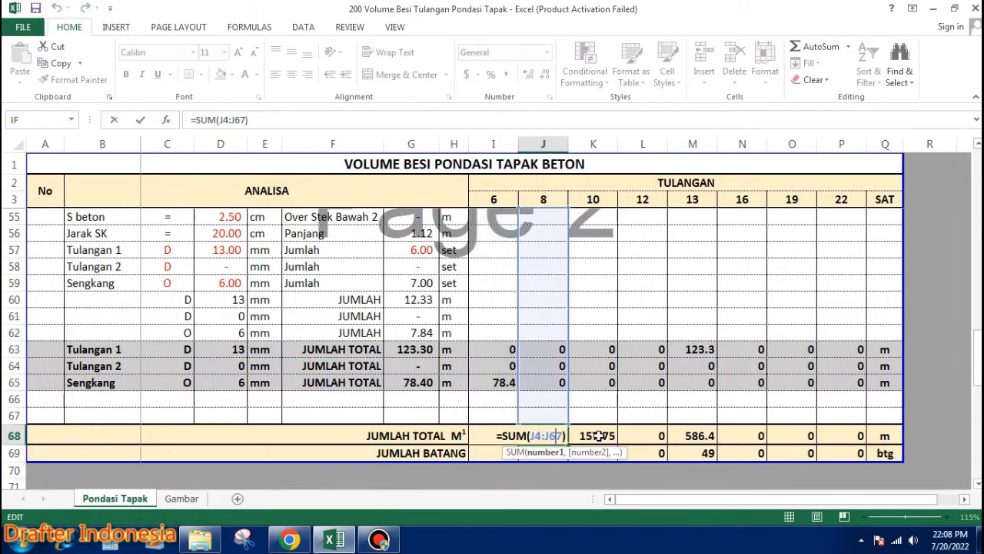
{"action": "left_click", "coordinate": [598, 436]}
{"action": "double_click", "coordinate": [599, 436]}
{"action": "left_click", "coordinate": [645, 436]}
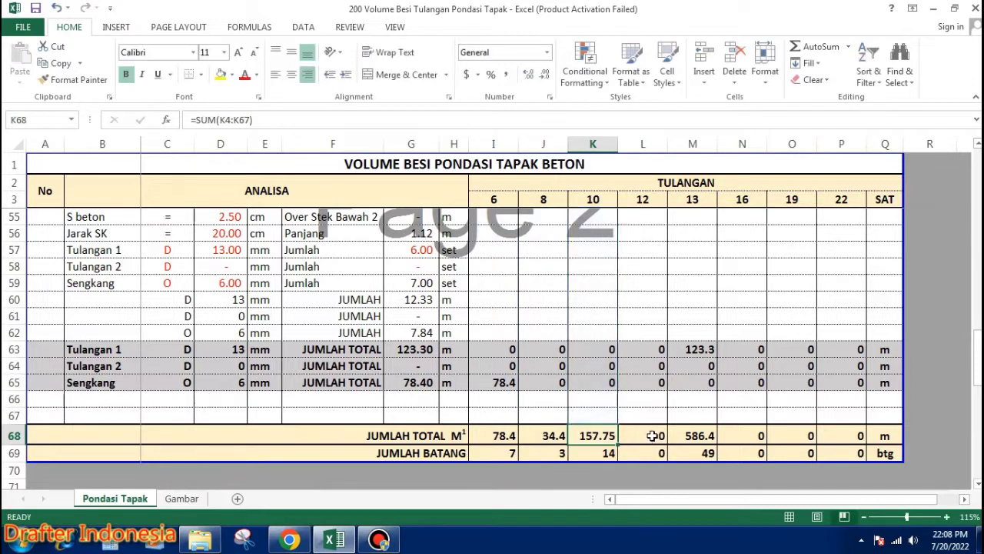
{"action": "double_click", "coordinate": [646, 436]}
{"action": "left_click", "coordinate": [688, 436]}
{"action": "key", "text": "Escape"}
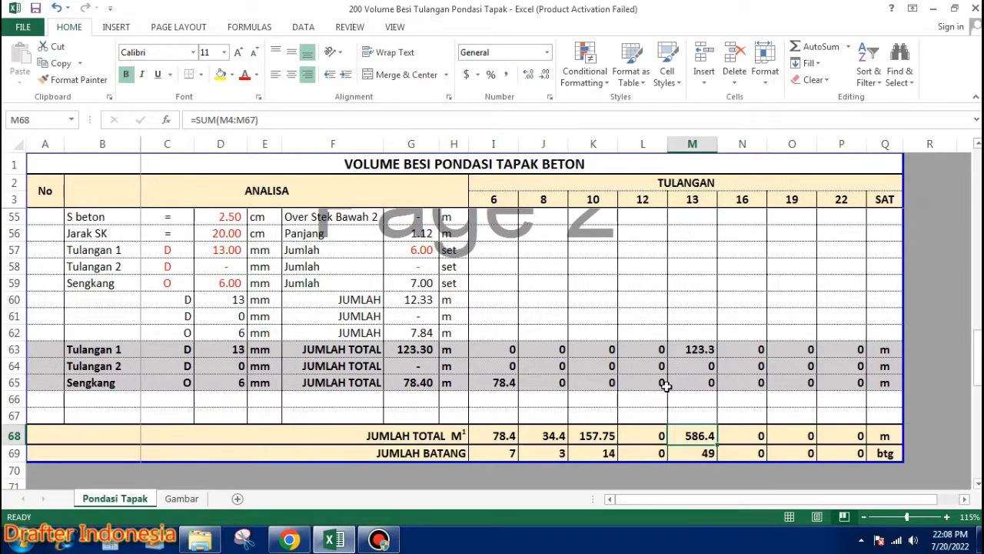
{"action": "scroll", "coordinate": [664, 389], "scroll_direction": "up", "scroll_amount": 4}
{"action": "scroll", "coordinate": [663, 389], "scroll_direction": "up", "scroll_amount": 3}
{"action": "scroll", "coordinate": [664, 389], "scroll_direction": "up", "scroll_amount": 4}
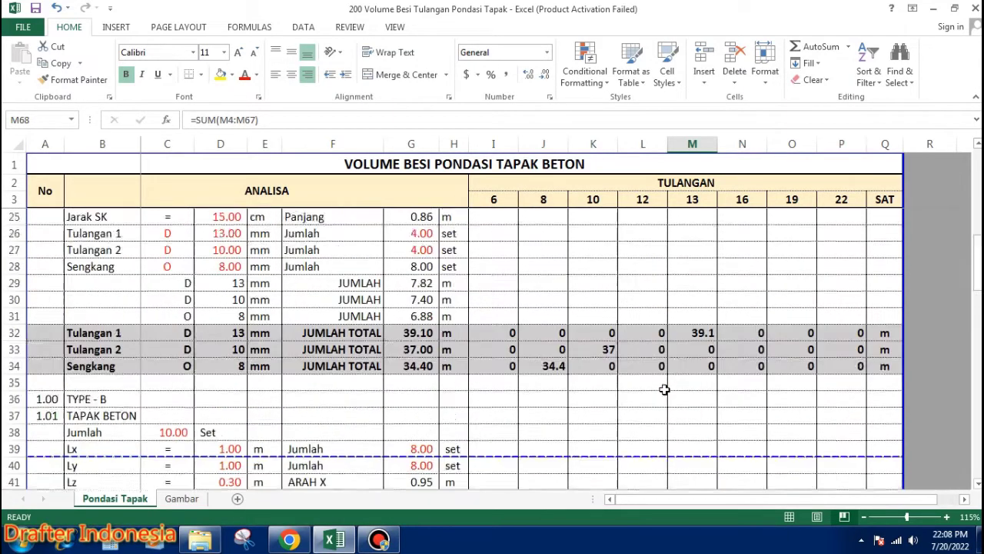
{"action": "scroll", "coordinate": [663, 389], "scroll_direction": "up", "scroll_amount": 3}
{"action": "scroll", "coordinate": [664, 389], "scroll_direction": "up", "scroll_amount": 4}
{"action": "scroll", "coordinate": [664, 389], "scroll_direction": "down", "scroll_amount": 1}
{"action": "scroll", "coordinate": [663, 389], "scroll_direction": "down", "scroll_amount": 5}
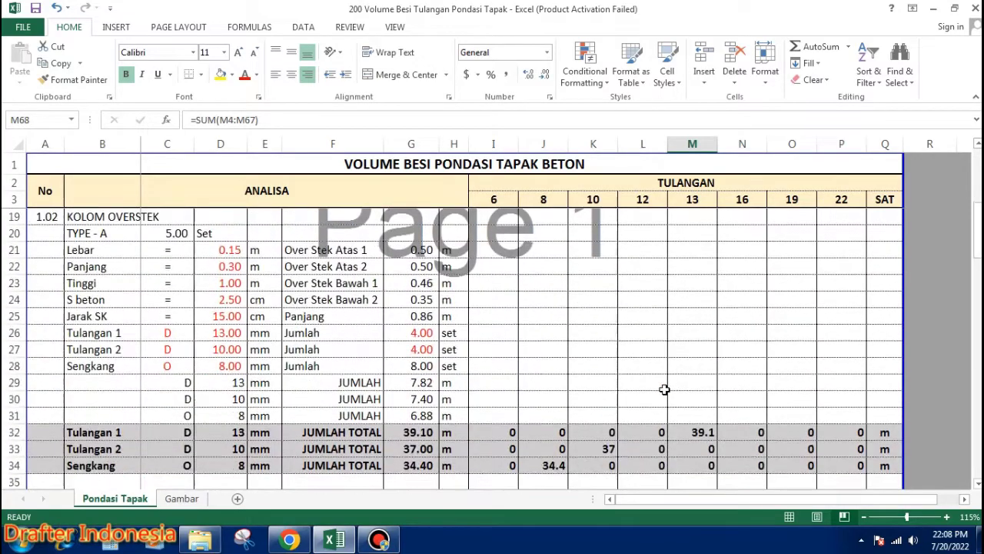
{"action": "scroll", "coordinate": [663, 389], "scroll_direction": "down", "scroll_amount": 2}
{"action": "scroll", "coordinate": [664, 389], "scroll_direction": "down", "scroll_amount": 1}
{"action": "scroll", "coordinate": [663, 389], "scroll_direction": "down", "scroll_amount": 1}
{"action": "scroll", "coordinate": [663, 385], "scroll_direction": "down", "scroll_amount": 1}
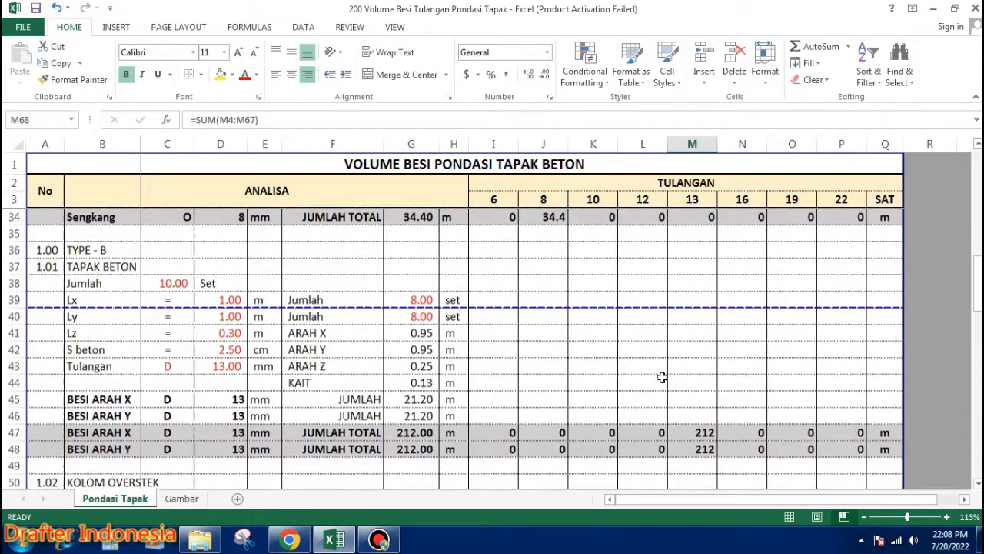
{"action": "scroll", "coordinate": [662, 375], "scroll_direction": "down", "scroll_amount": 2}
{"action": "scroll", "coordinate": [661, 377], "scroll_direction": "up", "scroll_amount": 1}
{"action": "scroll", "coordinate": [661, 376], "scroll_direction": "down", "scroll_amount": 2}
{"action": "scroll", "coordinate": [655, 382], "scroll_direction": "down", "scroll_amount": 2}
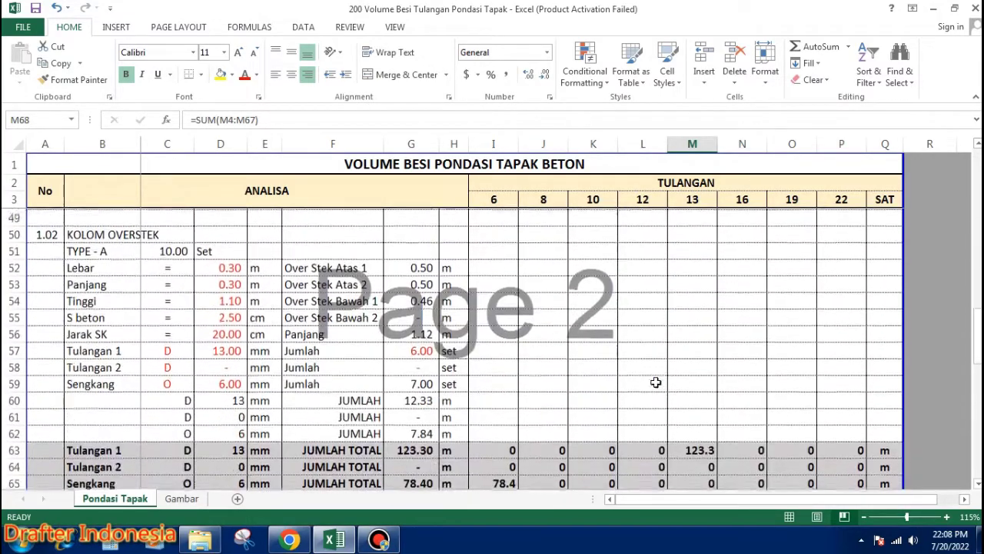
{"action": "scroll", "coordinate": [654, 382], "scroll_direction": "up", "scroll_amount": 1}
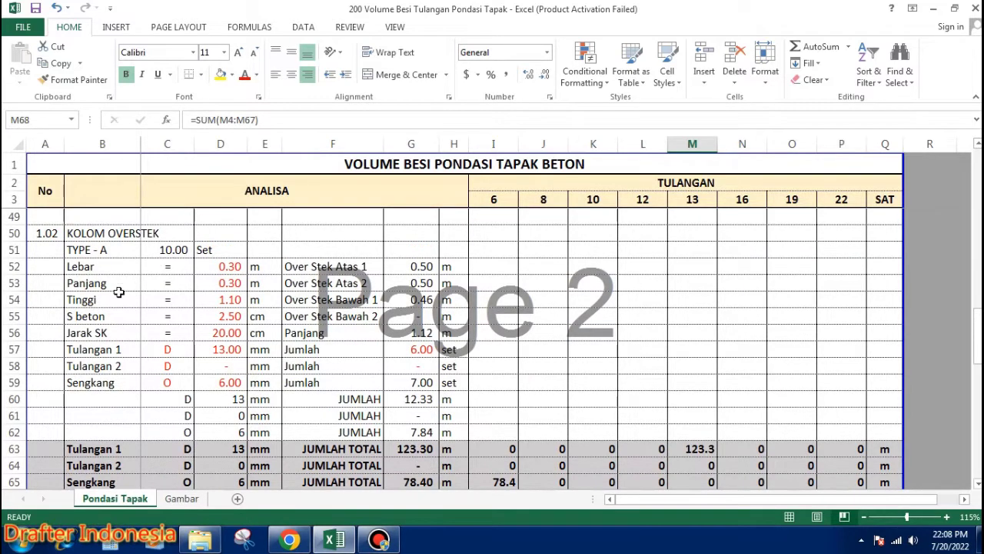
{"action": "scroll", "coordinate": [619, 384], "scroll_direction": "down", "scroll_amount": 1}
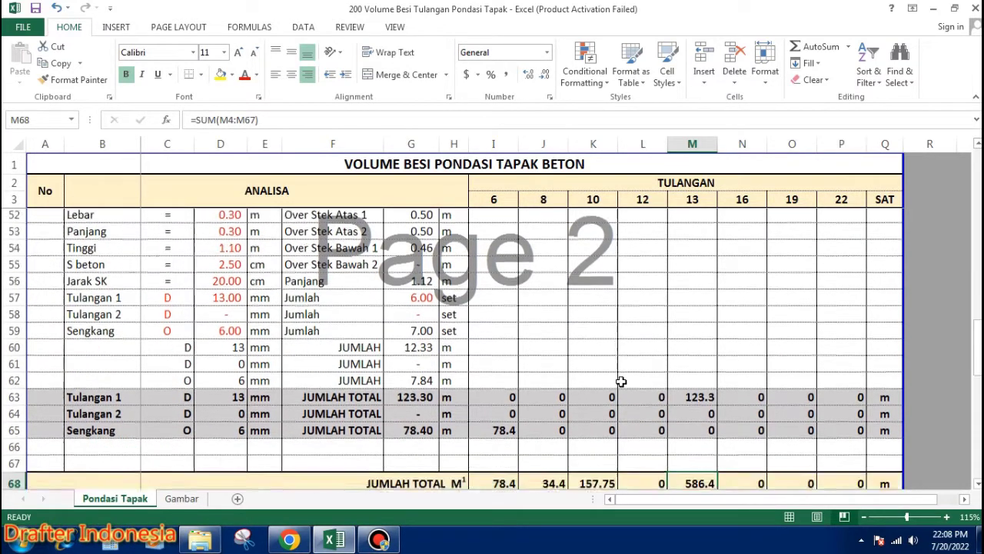
{"action": "scroll", "coordinate": [621, 382], "scroll_direction": "down", "scroll_amount": 1}
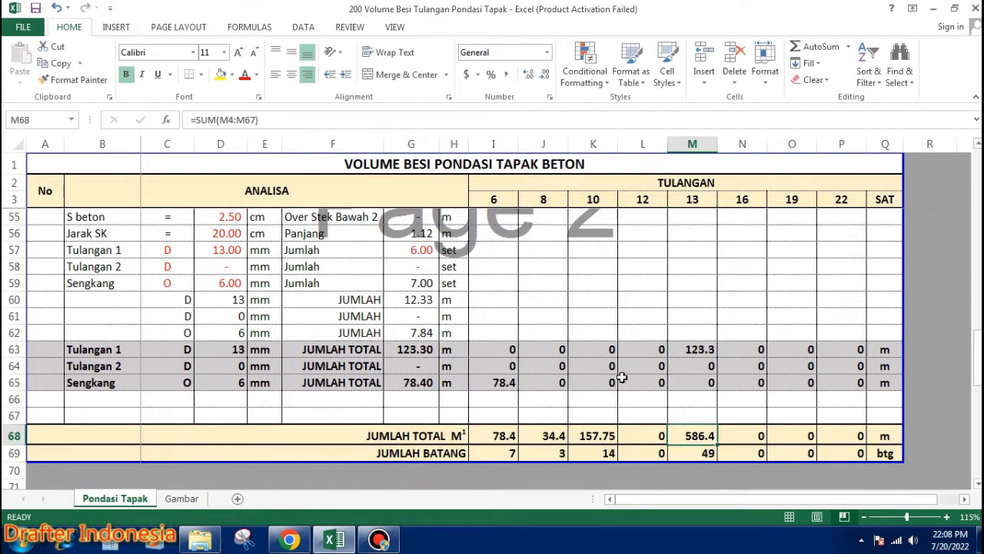